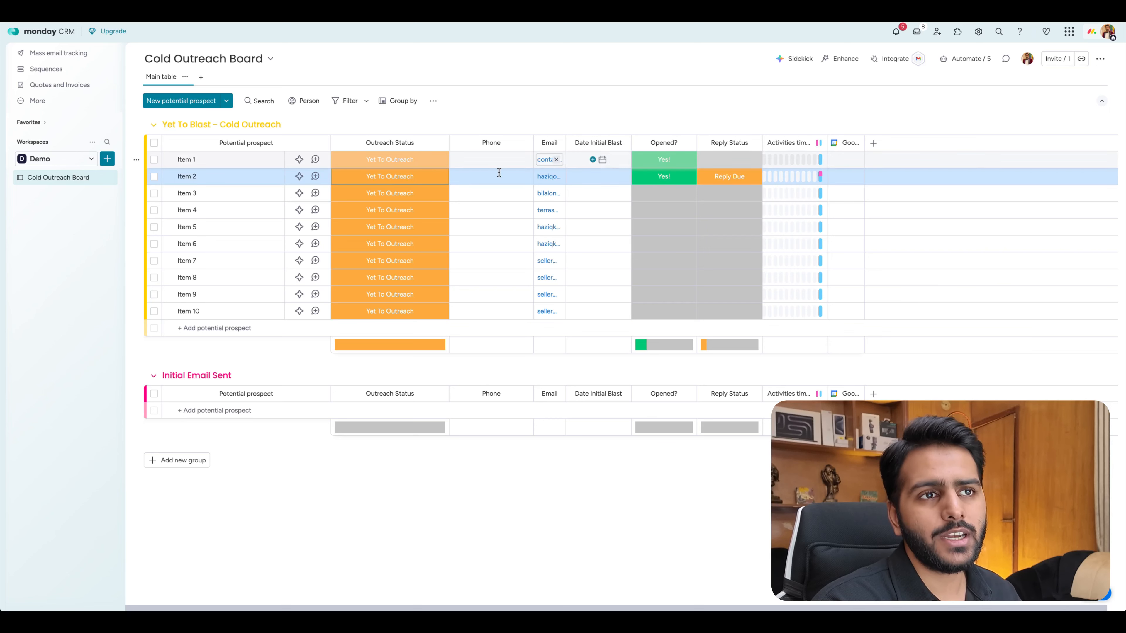
Review the Outreach Status label options for Item 1 and the board's existing automations.
click(390, 159)
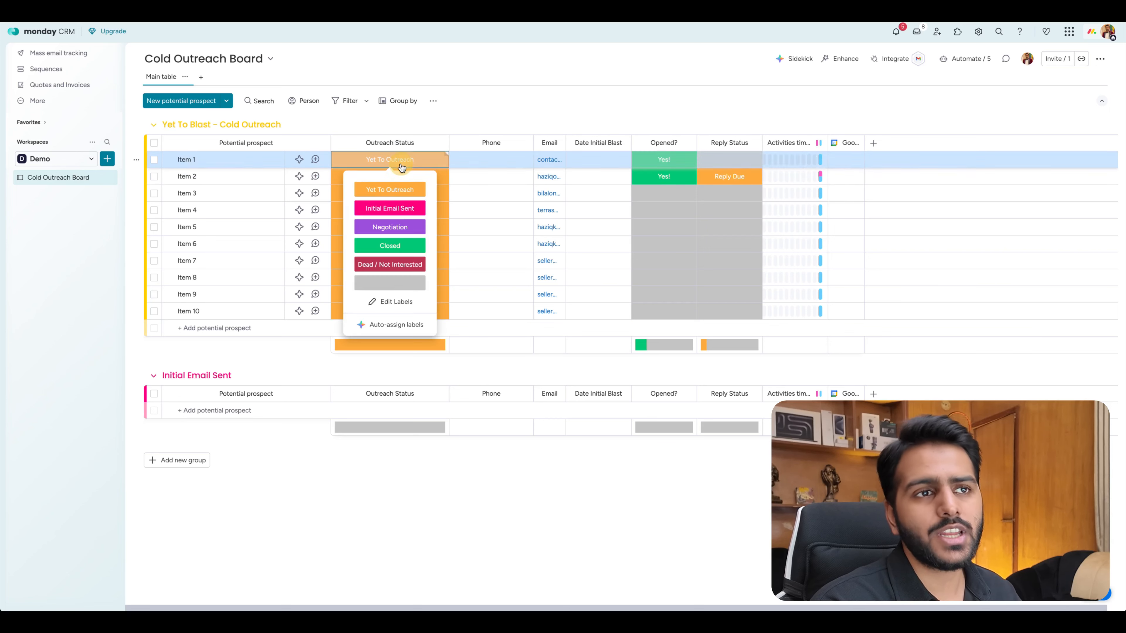
click(580, 69)
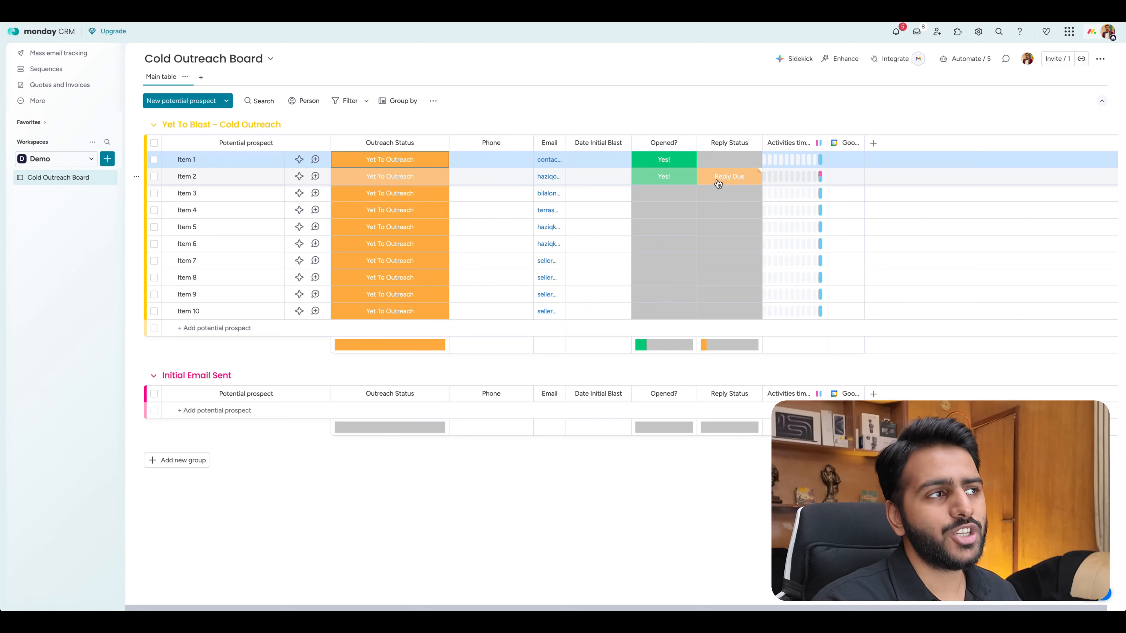
click(967, 58)
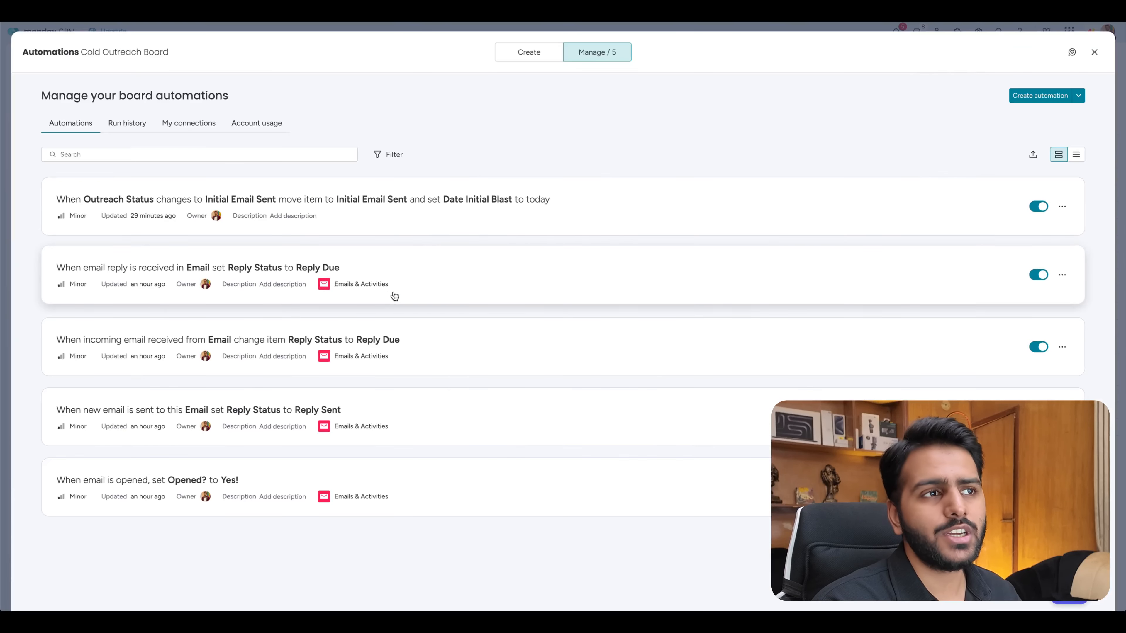
key(Escape)
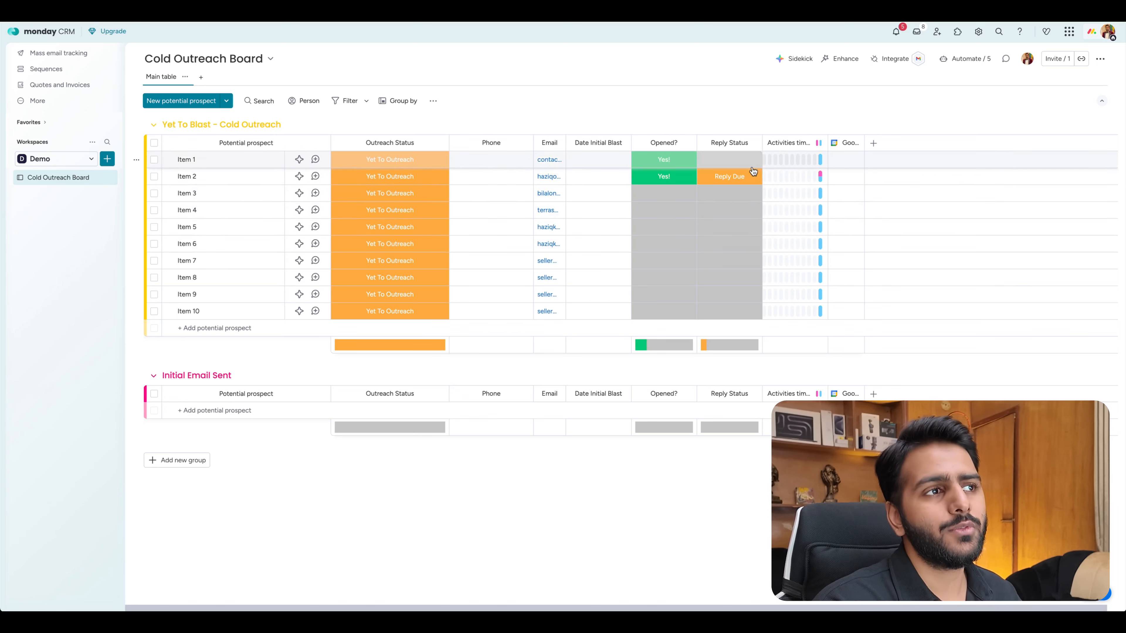
Review the Reply Status label options for Item 2, keeping Reply Due selected.
click(741, 184)
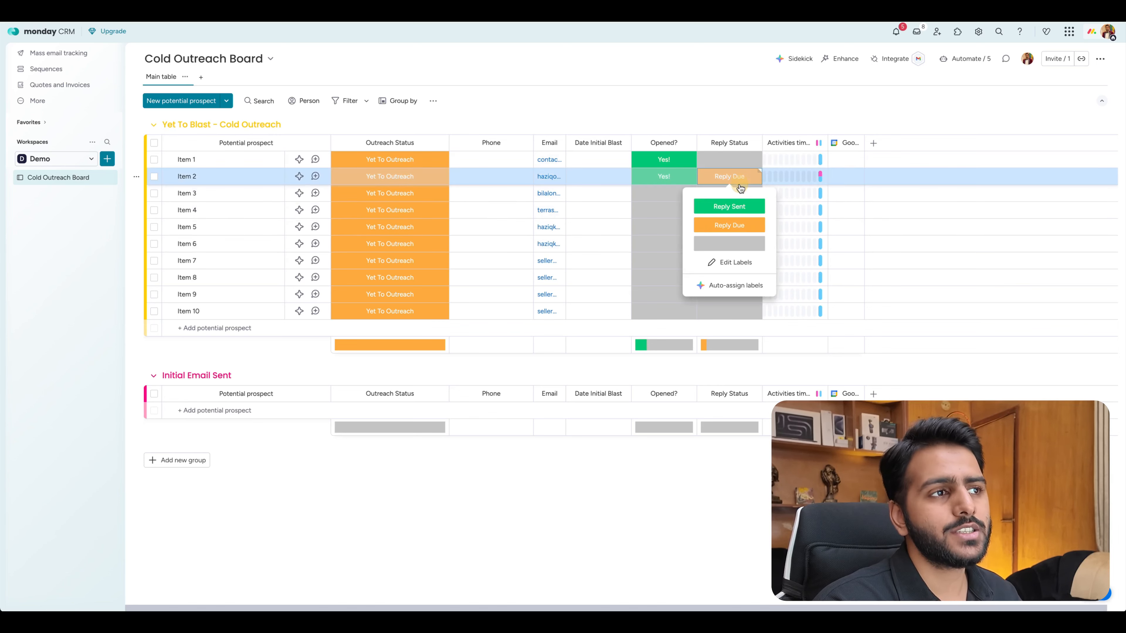
click(732, 225)
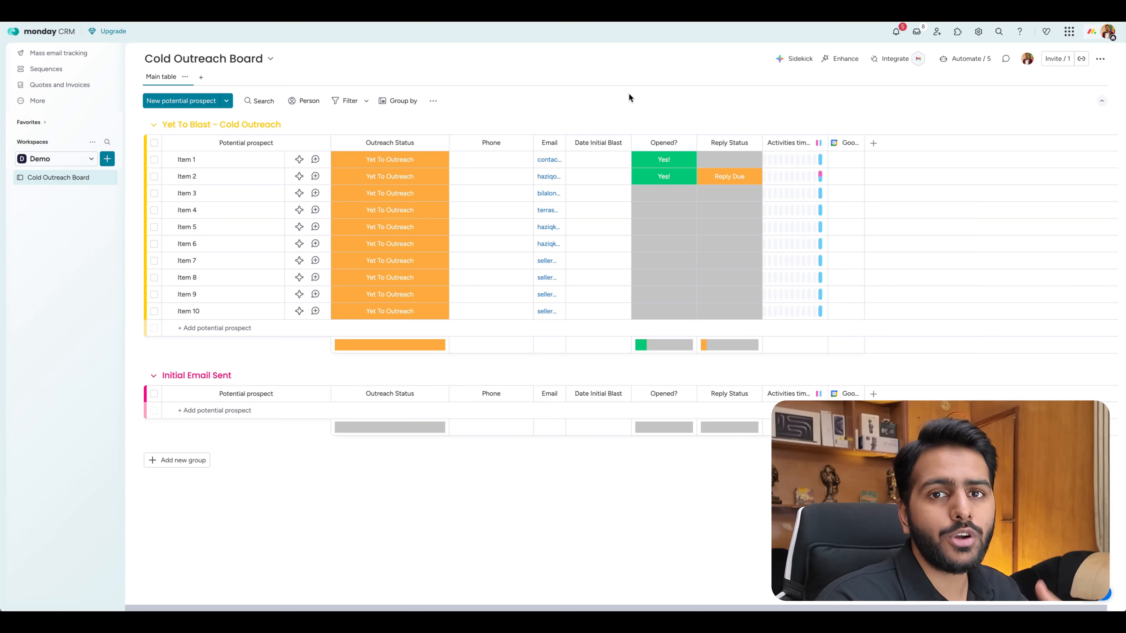
click(154, 142)
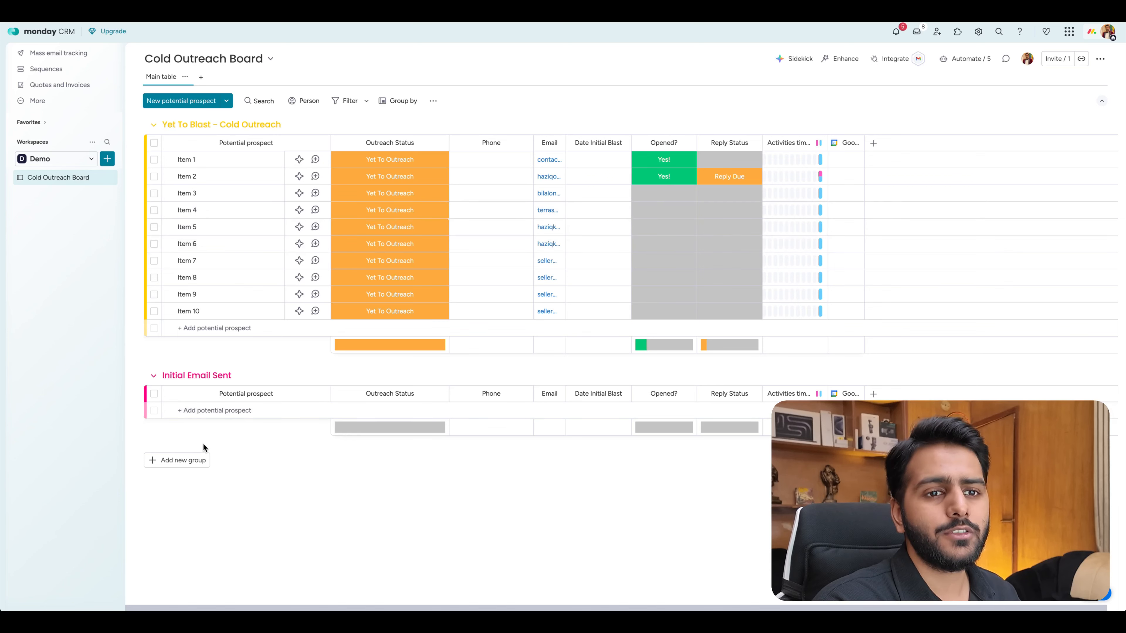
Add a new group named "Dead Leads" below Initial Email Sent and colour it dark red.
click(198, 457)
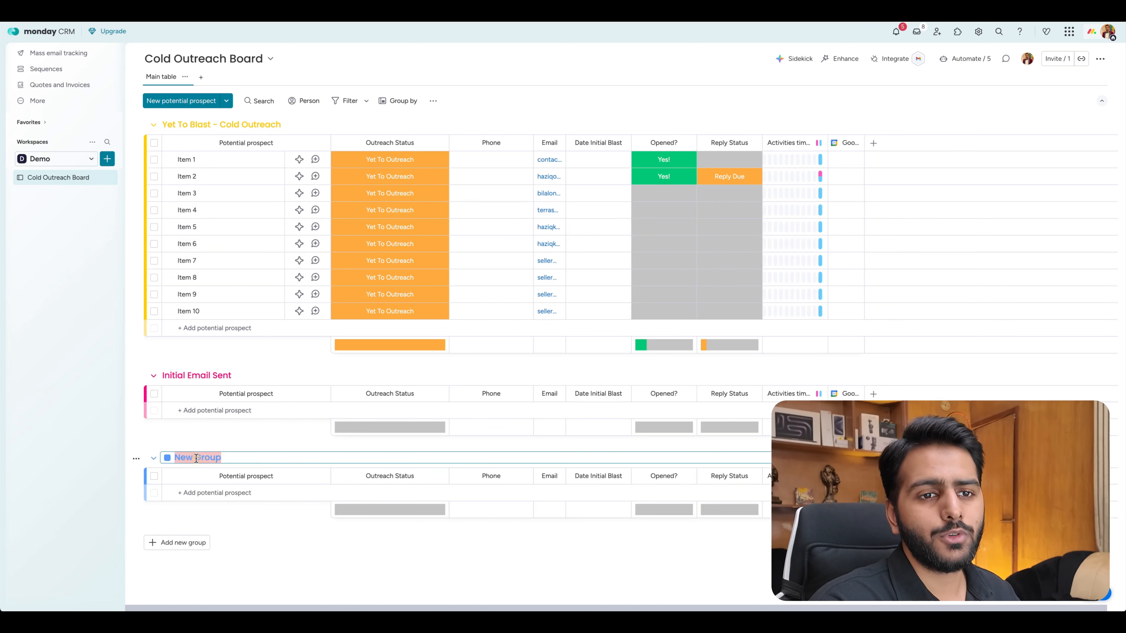
text(Dead Leads)
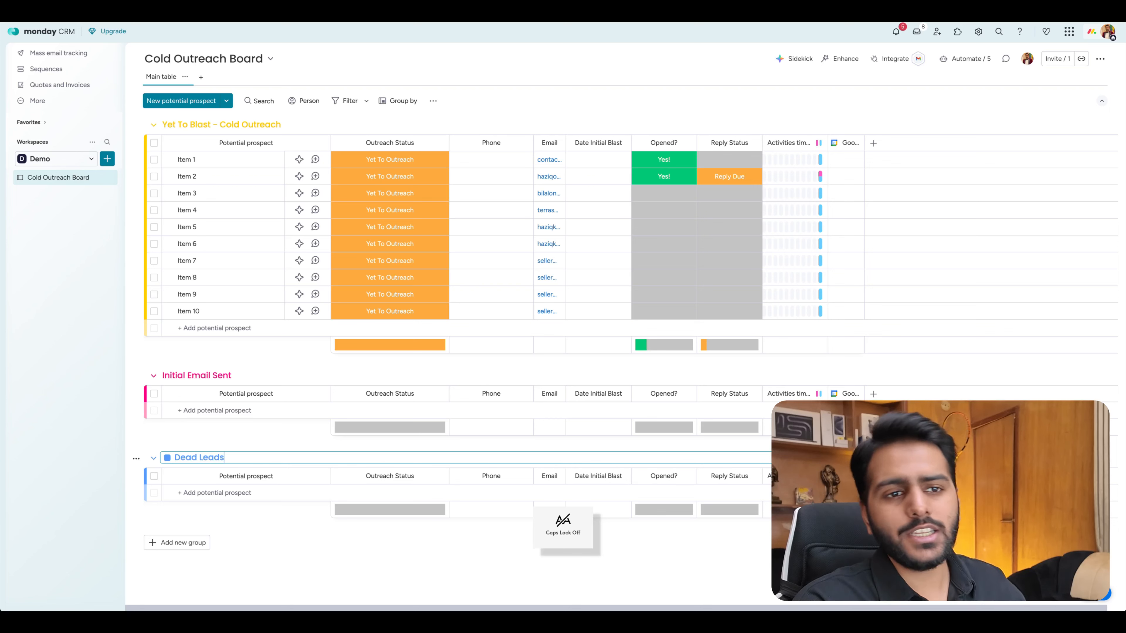
click(167, 457)
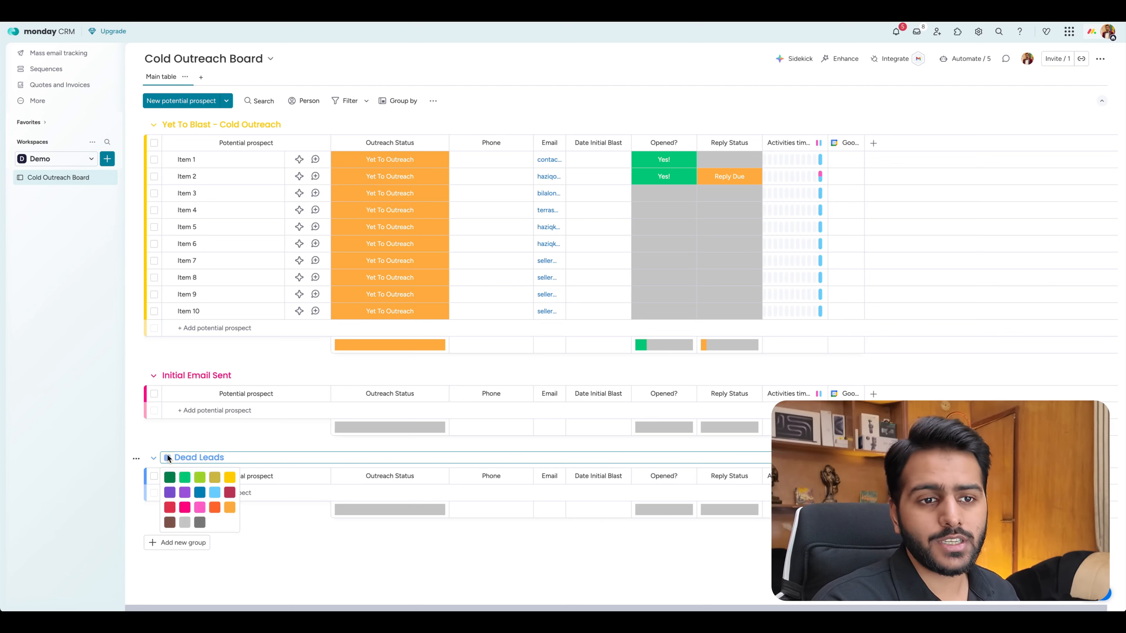
click(229, 492)
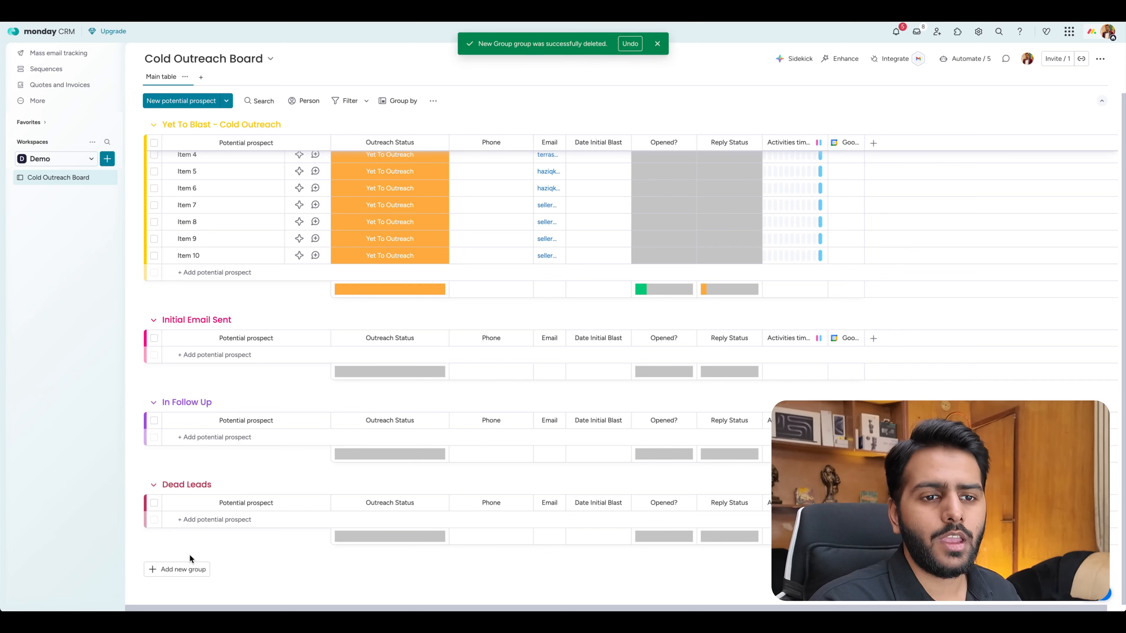
Add a new group named "Closed" below Dead Leads and colour it bright green.
click(180, 570)
click(186, 567)
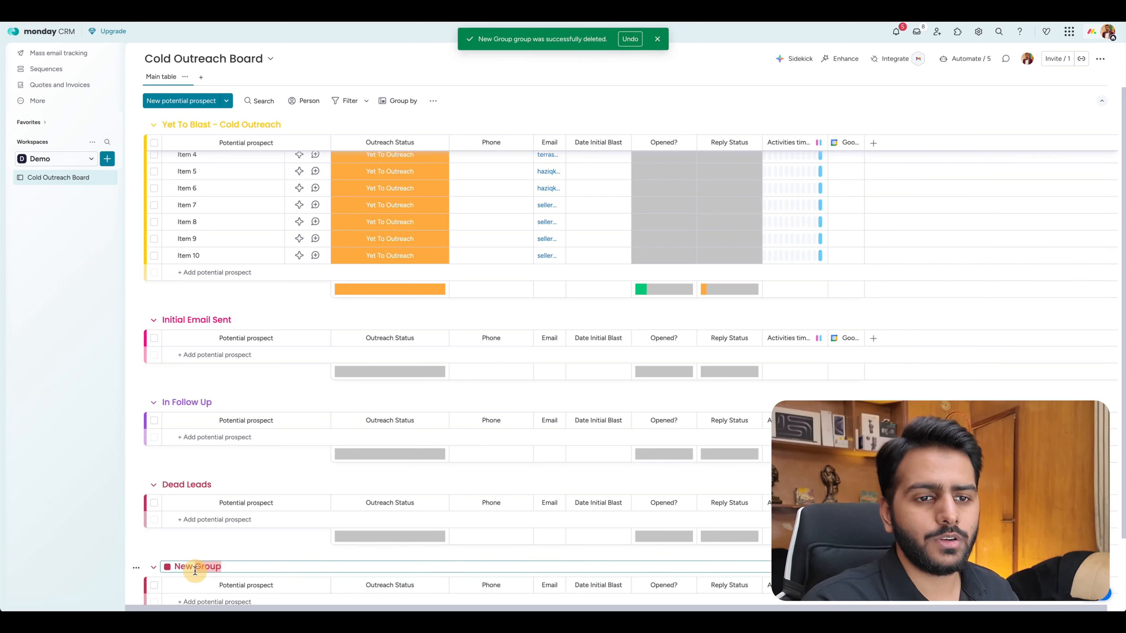
text(Closed)
key(Return)
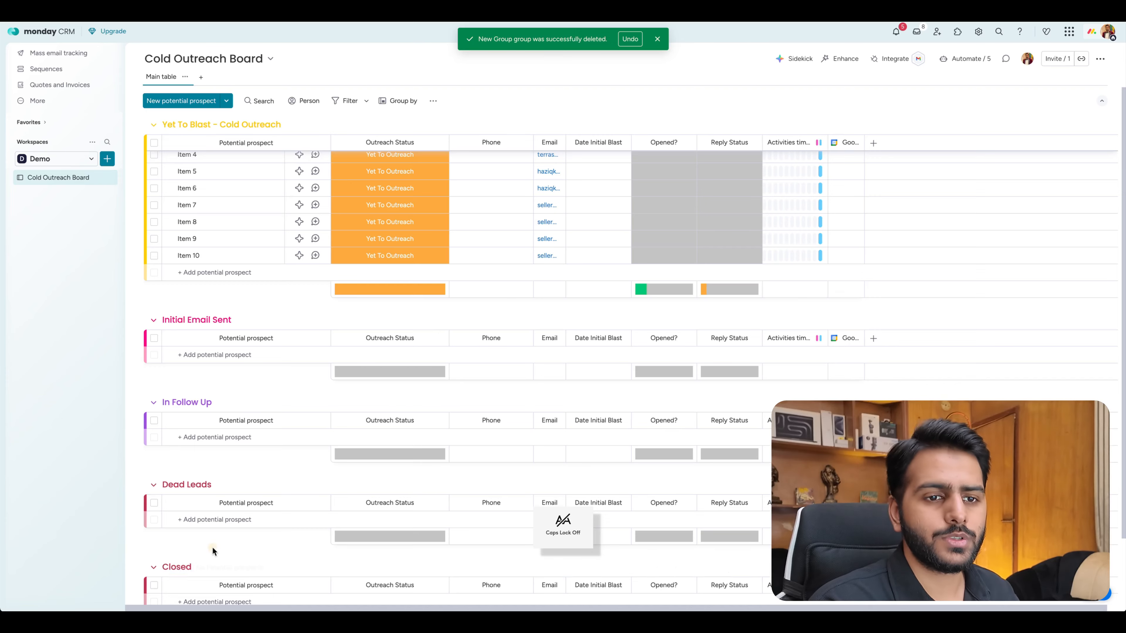
scroll(175, 488, down, 2)
click(176, 485)
click(168, 485)
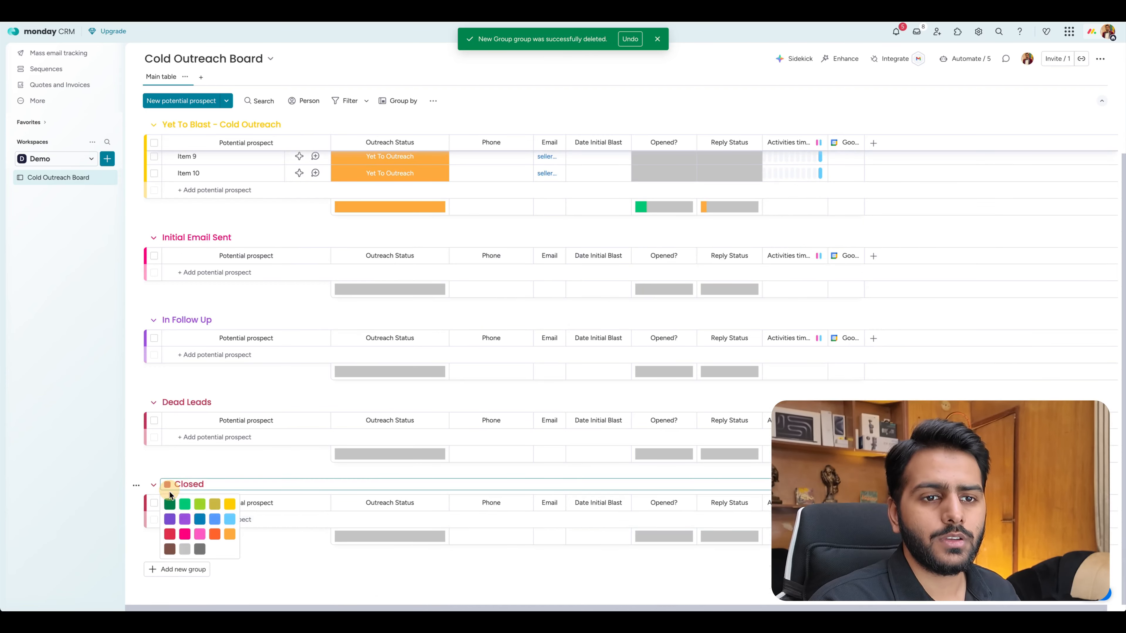
click(186, 504)
Add a "7d FU Done" label to the Outreach Status column.
scroll(390, 267, up, 3)
click(410, 211)
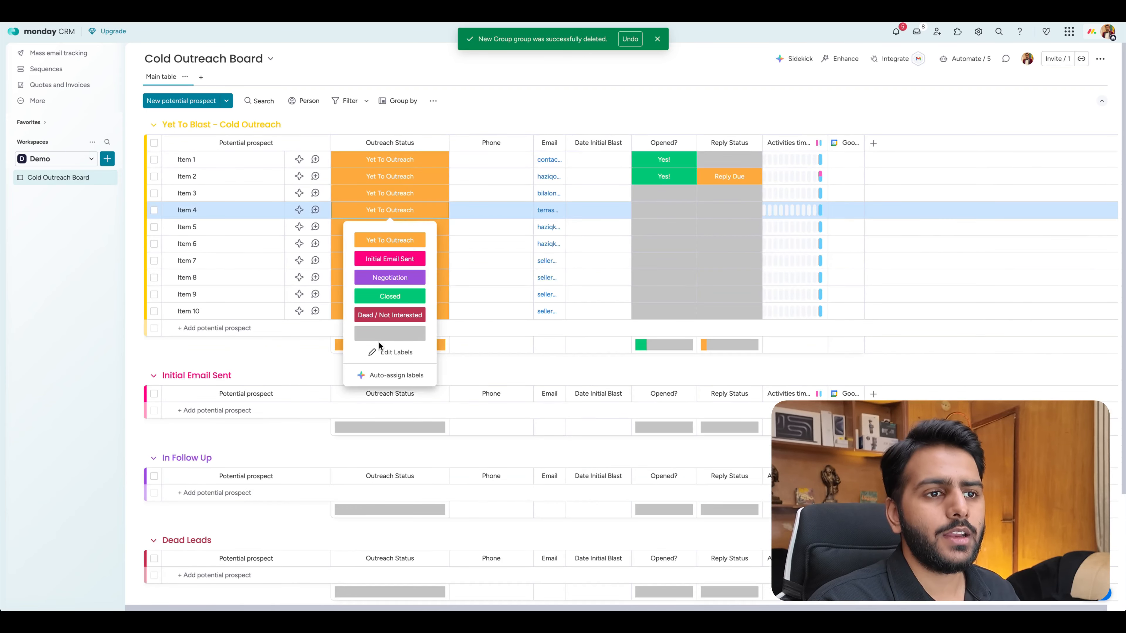
click(380, 350)
click(433, 240)
key(Caps_Lock)
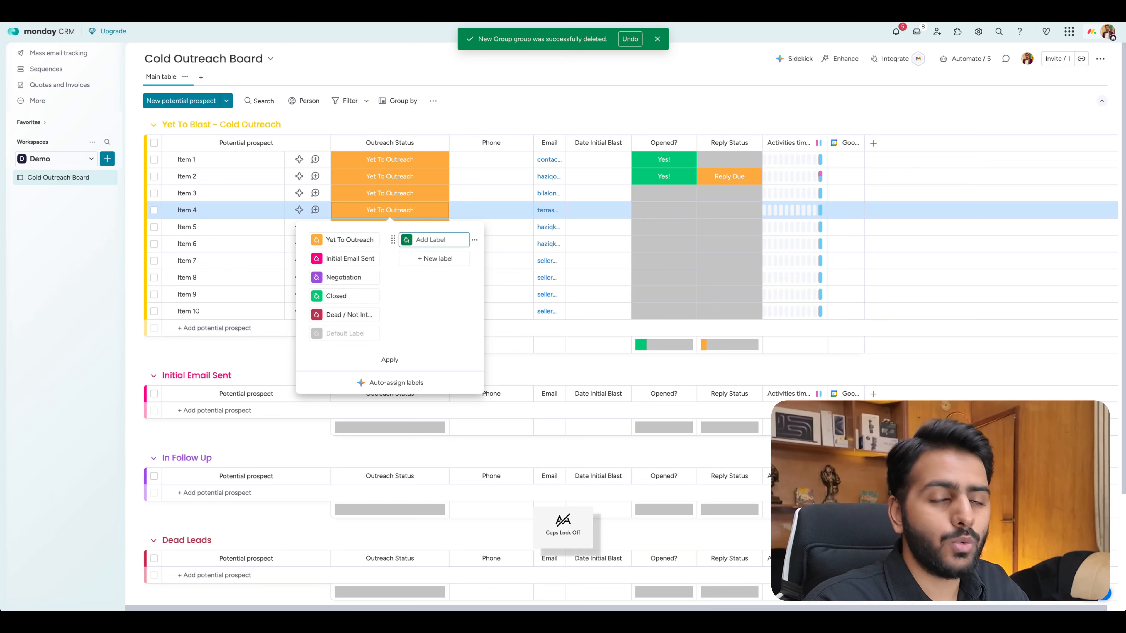
text(7d)
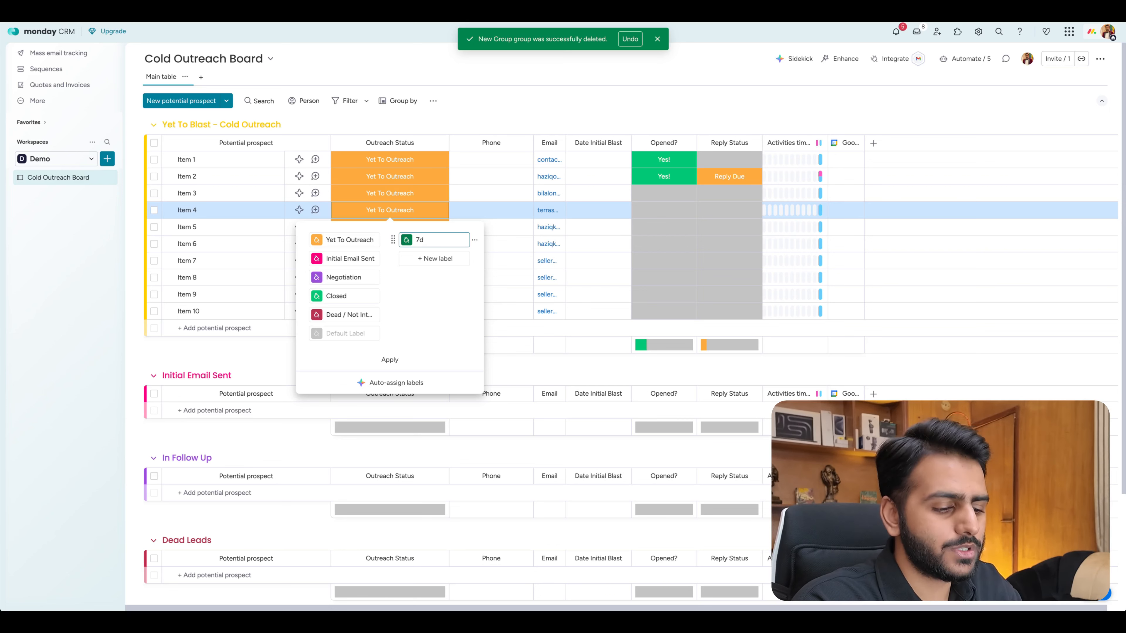
text(N)
key(Caps_Lock)
key(BackSpace)
text(no)
key(BackSpace)
key(BackSpace)
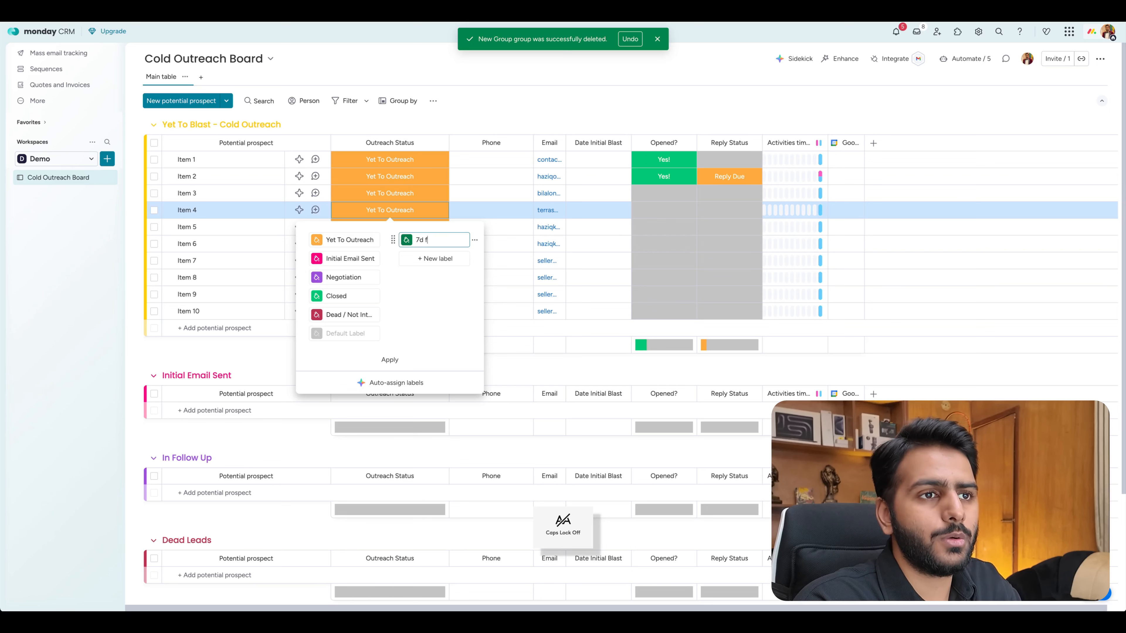
text(no)
key(BackSpace)
key(BackSpace)
key(Caps_Lock)
text(FU)
key(Caps_Lock)
text(Done)
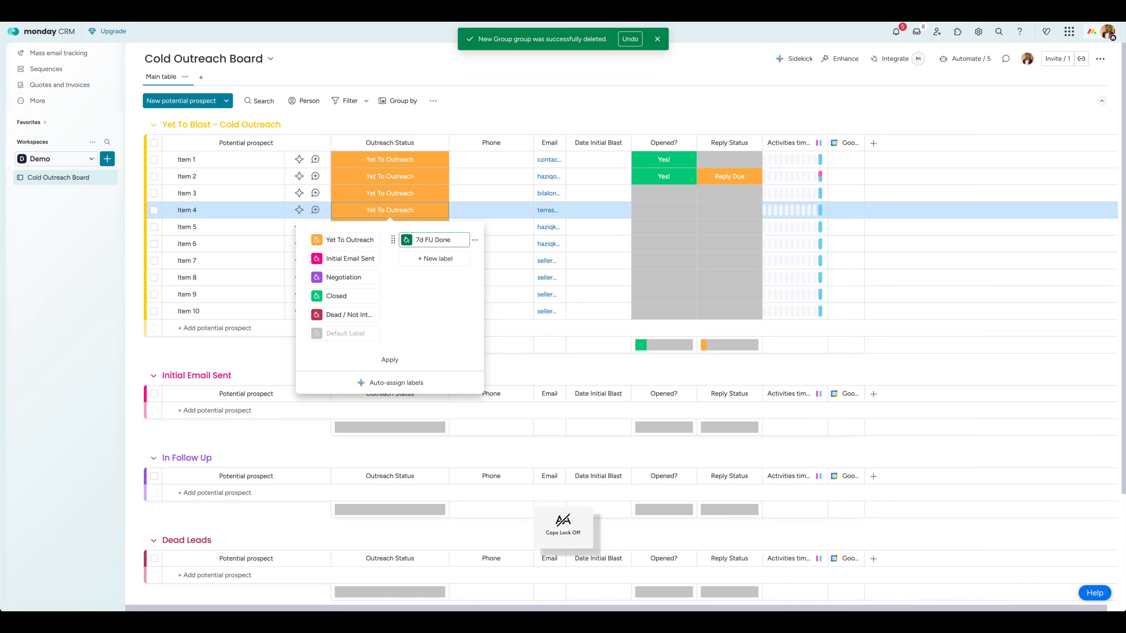
drag(456, 239, 417, 241)
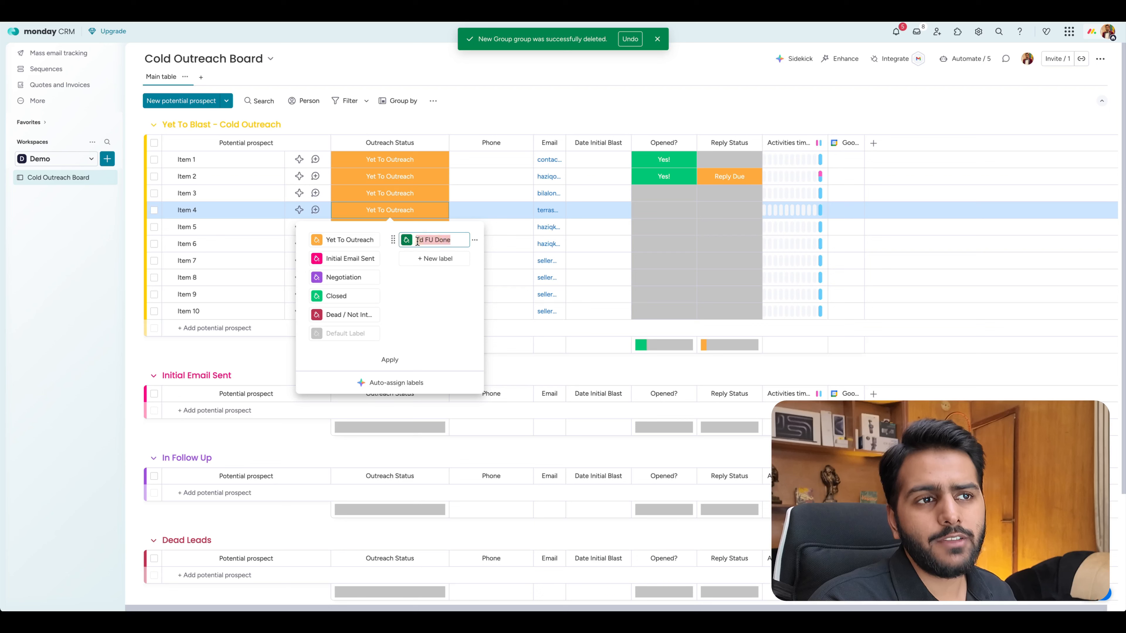
click(418, 240)
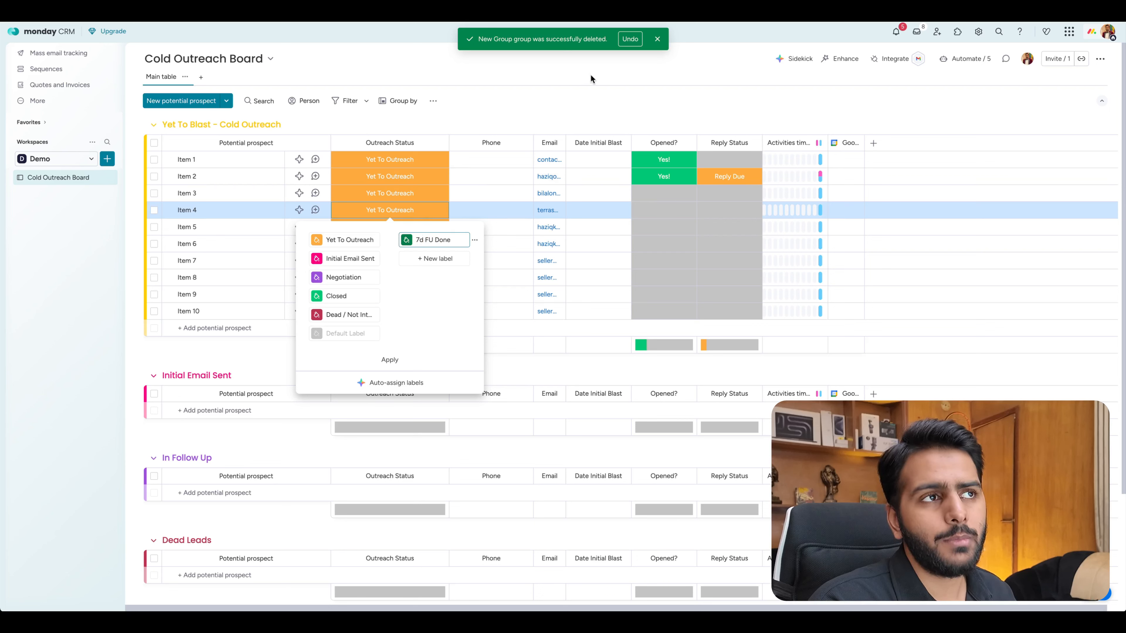
click(591, 95)
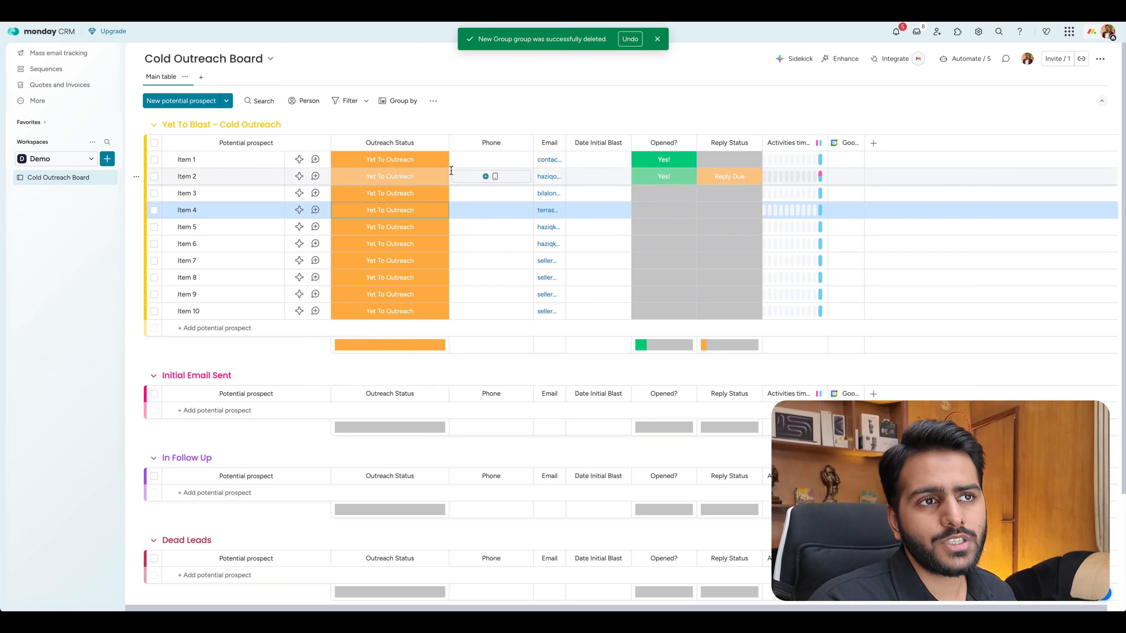
Add a "14d FU Done" label to the Outreach Status column.
click(443, 176)
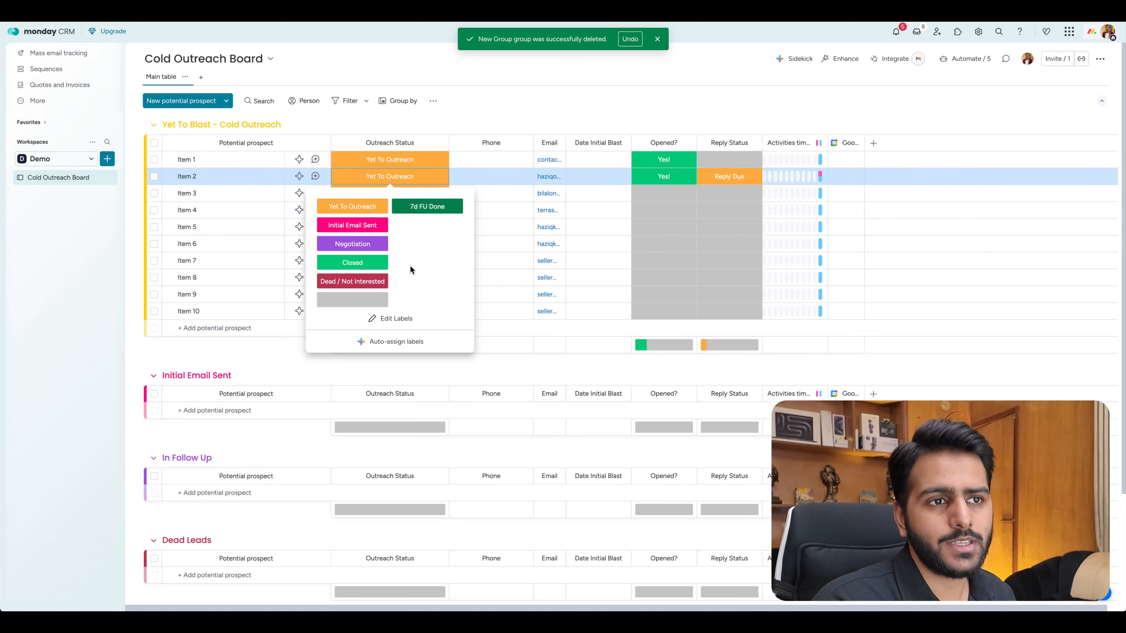
click(386, 319)
click(428, 224)
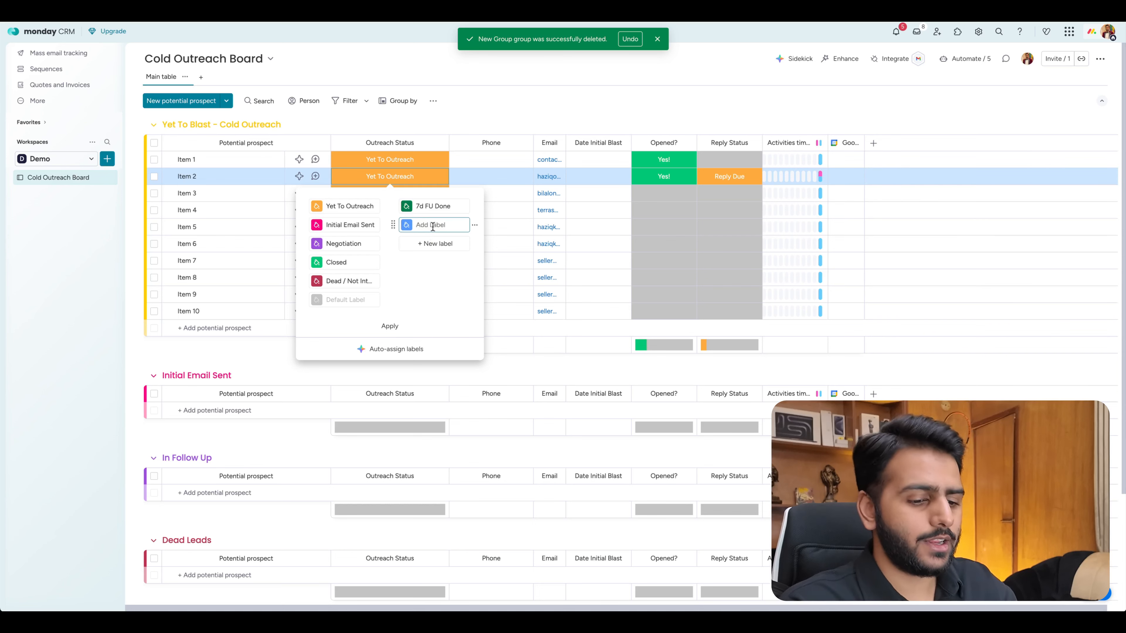
text(14d)
key(Caps_Lock)
text(FU)
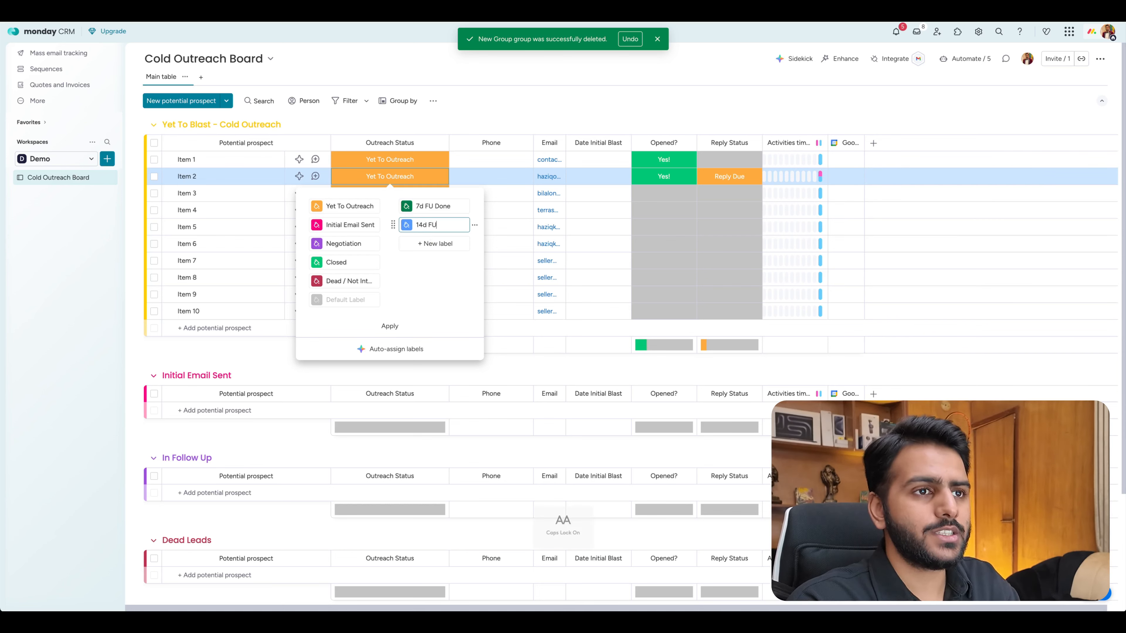
text( D)
key(Caps_Lock)
text(one)
key(ctrl+a)
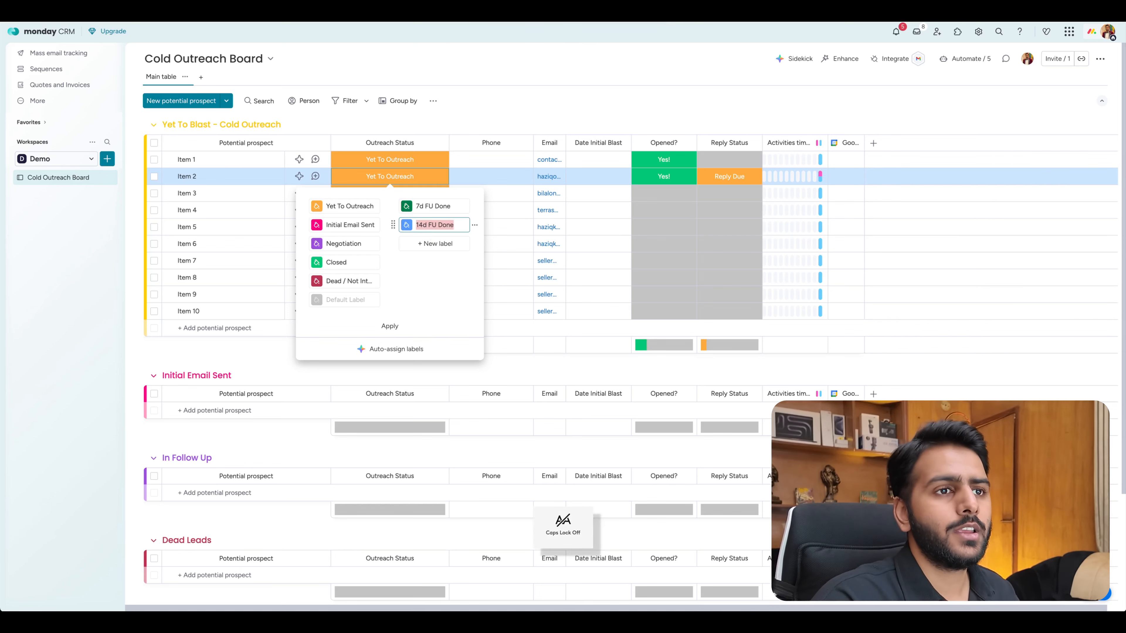
Copy the 14-day follow-up label text into a new label, change it to "21d FU Done", and apply the label edits.
key(ctrl+c)
click(437, 246)
key(ctrl+v)
key(Home)
key(Delete)
key(Delete)
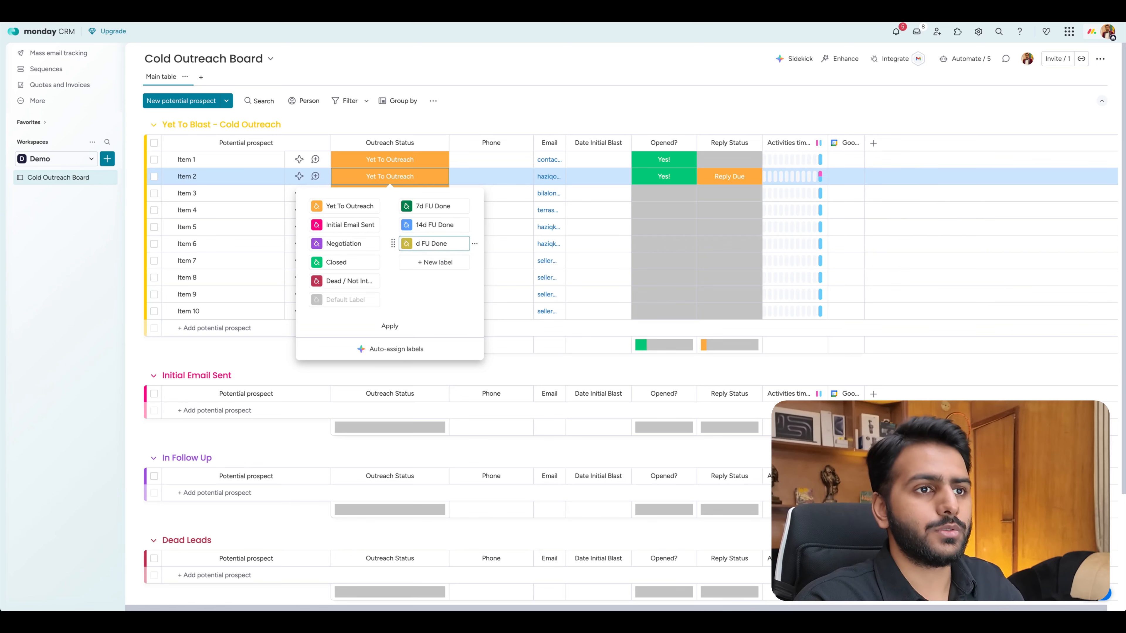
text(21)
click(419, 326)
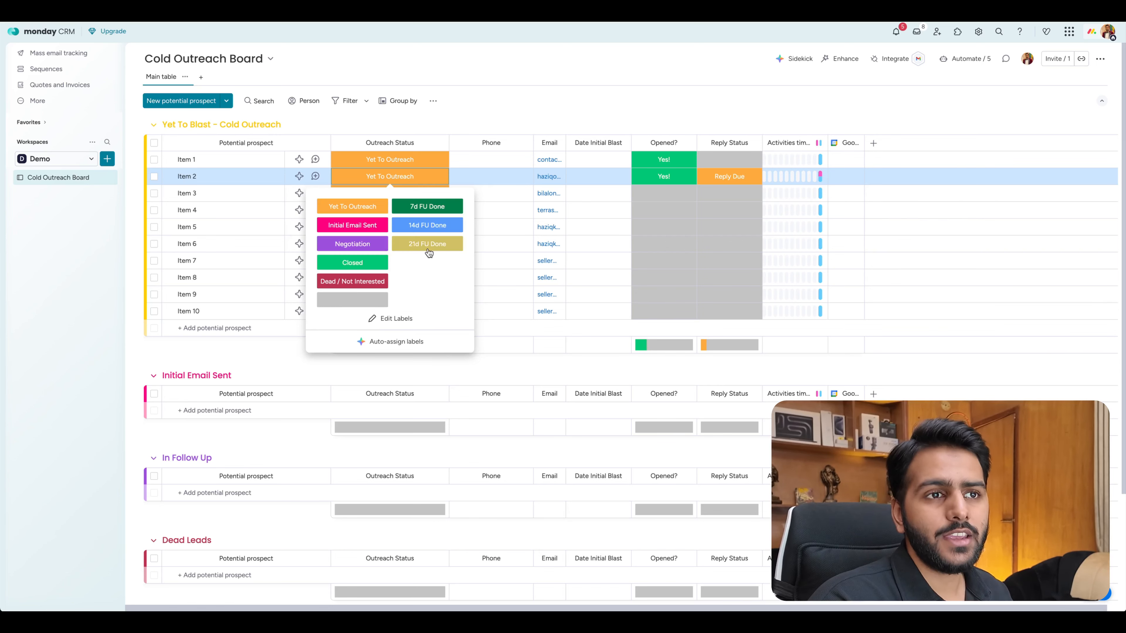
Insert a date column named "Last FU On" directly after Date Initial Blast.
click(624, 143)
click(664, 143)
text(Last FU On)
click(642, 74)
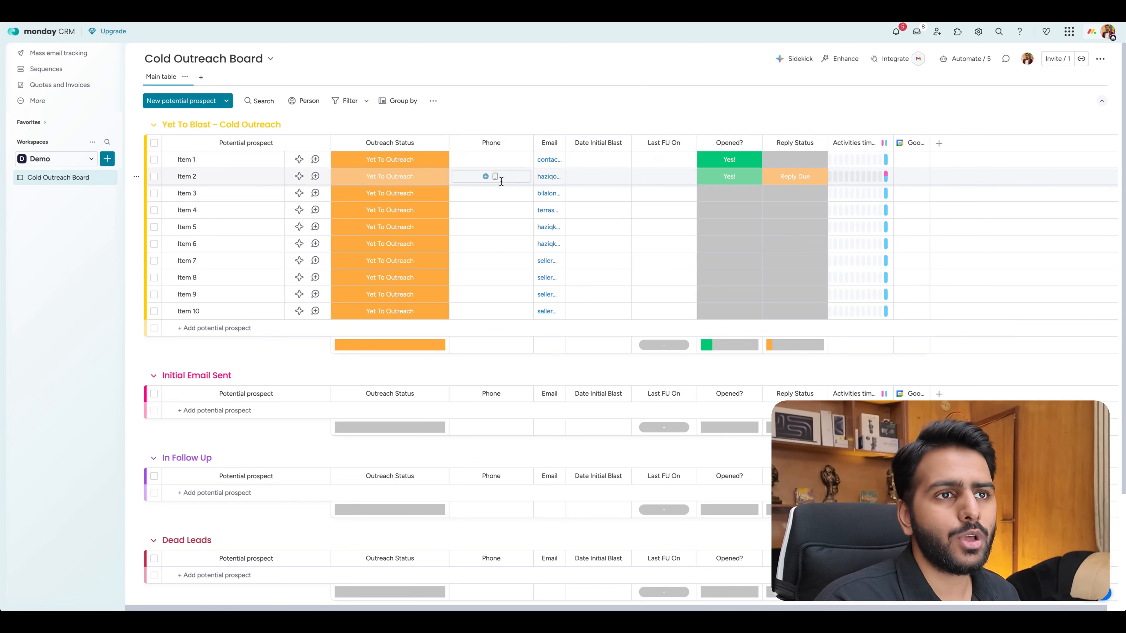
Review the updated Outreach Status label options on Item 1 and Item 2.
click(390, 160)
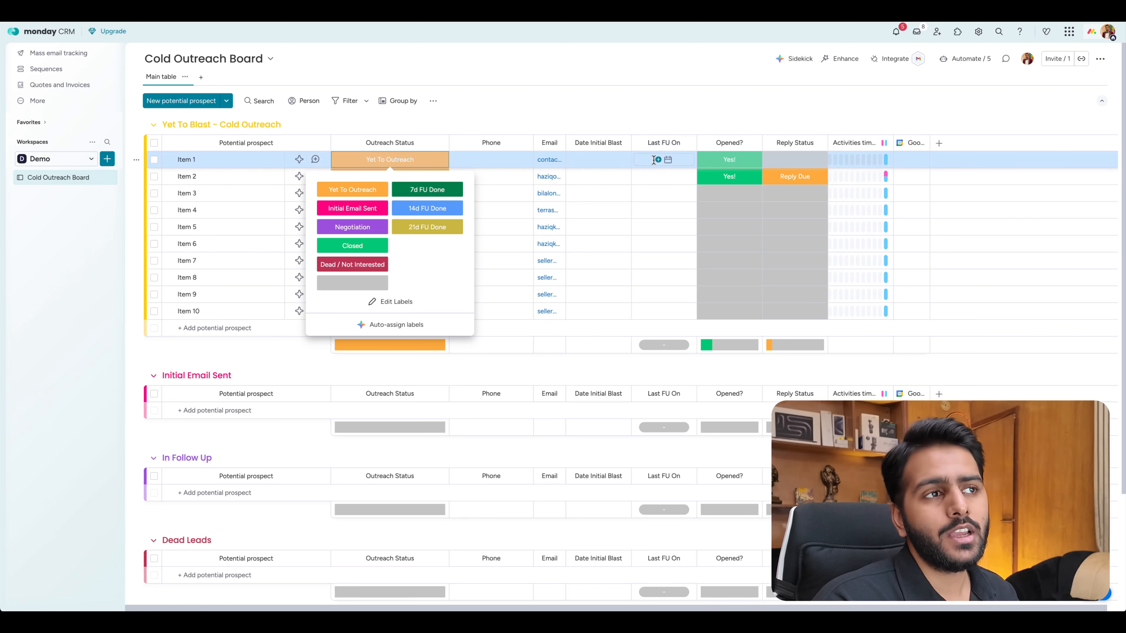
click(655, 76)
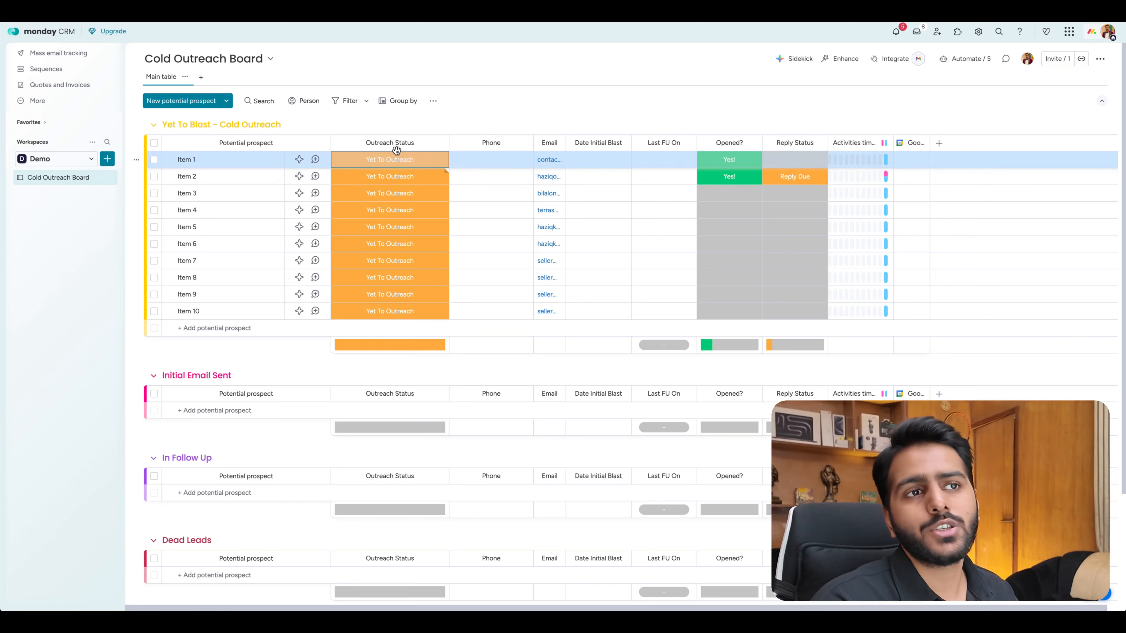
click(402, 177)
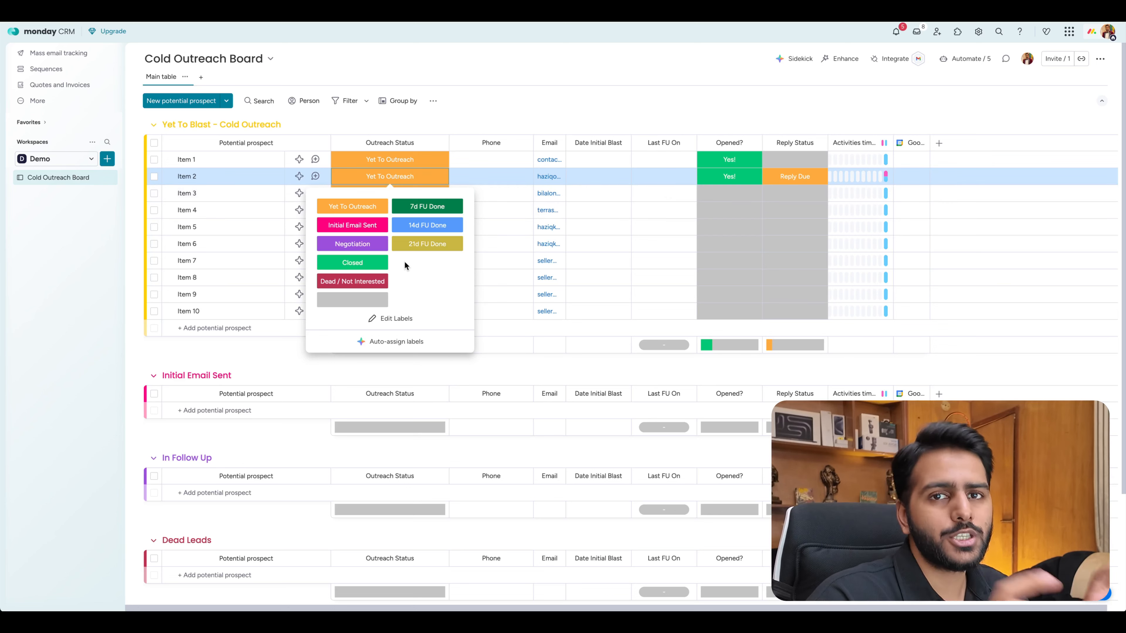
click(497, 100)
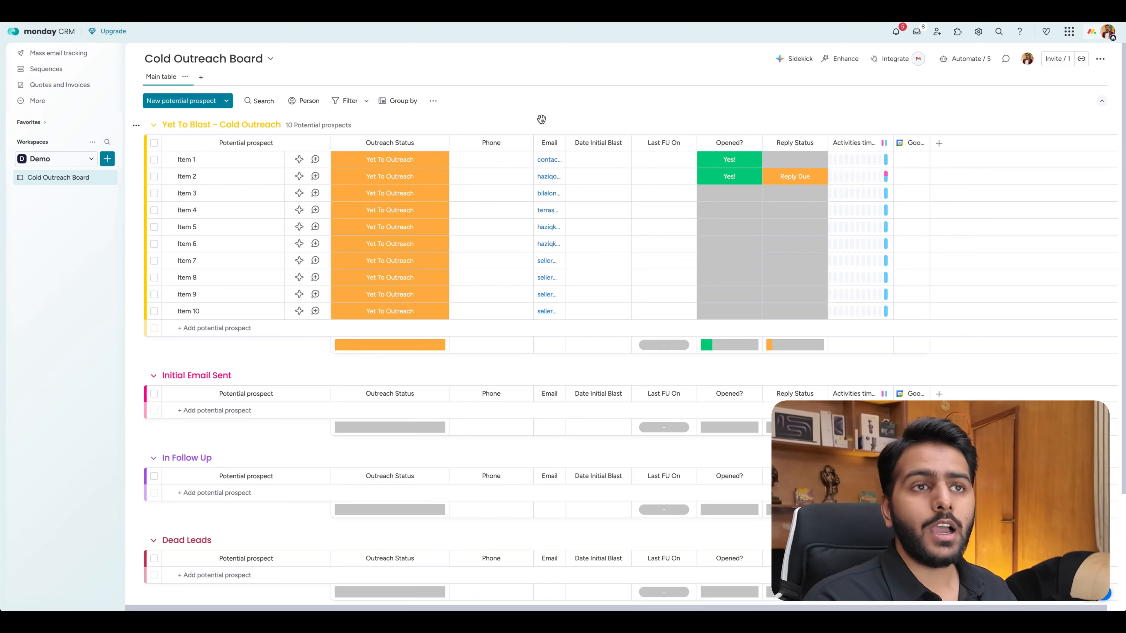
Review the board's automations and the options for creating a new automation.
click(975, 63)
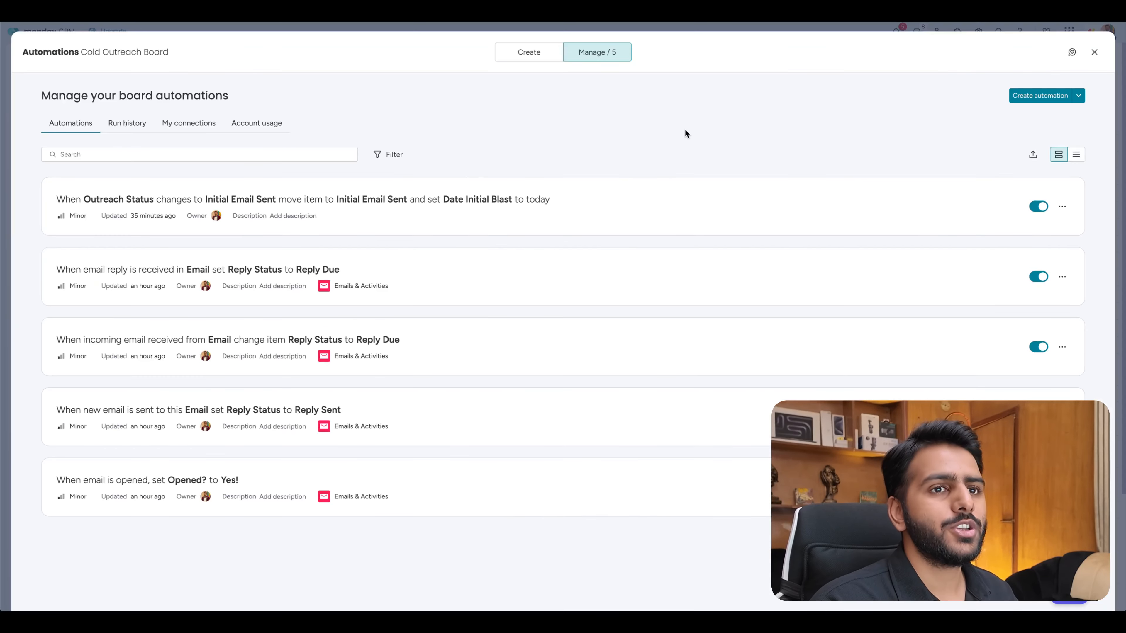
click(1024, 97)
click(338, 118)
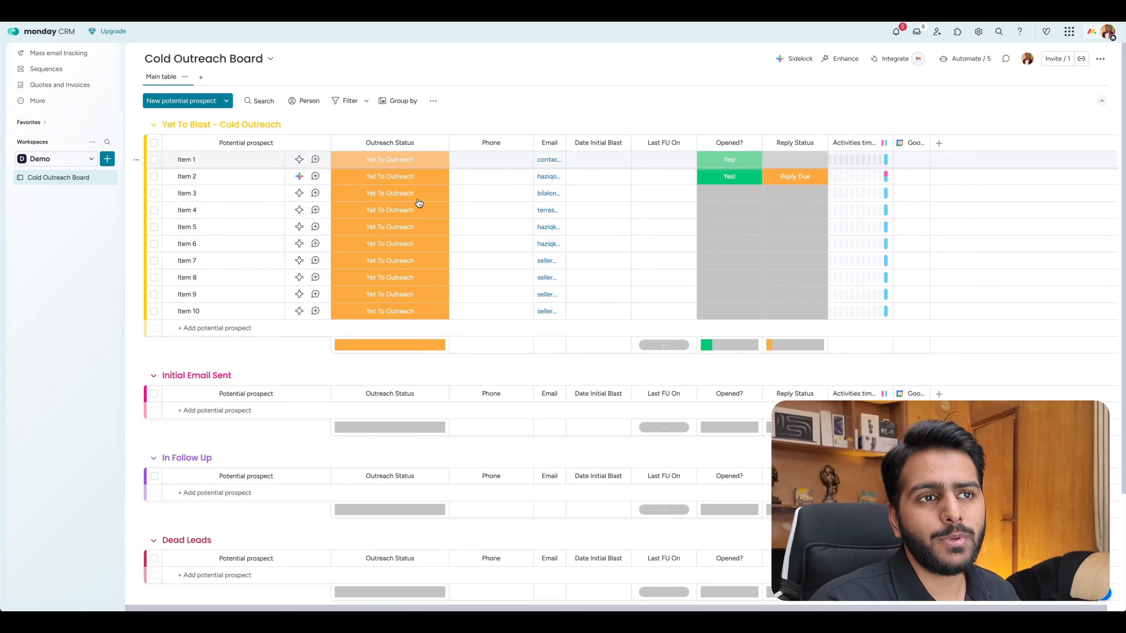
Set the Outreach Status of all ten Yet To Blast - Cold Outreach items to Initial Email Sent, and view Item 1's status options.
click(154, 142)
click(363, 194)
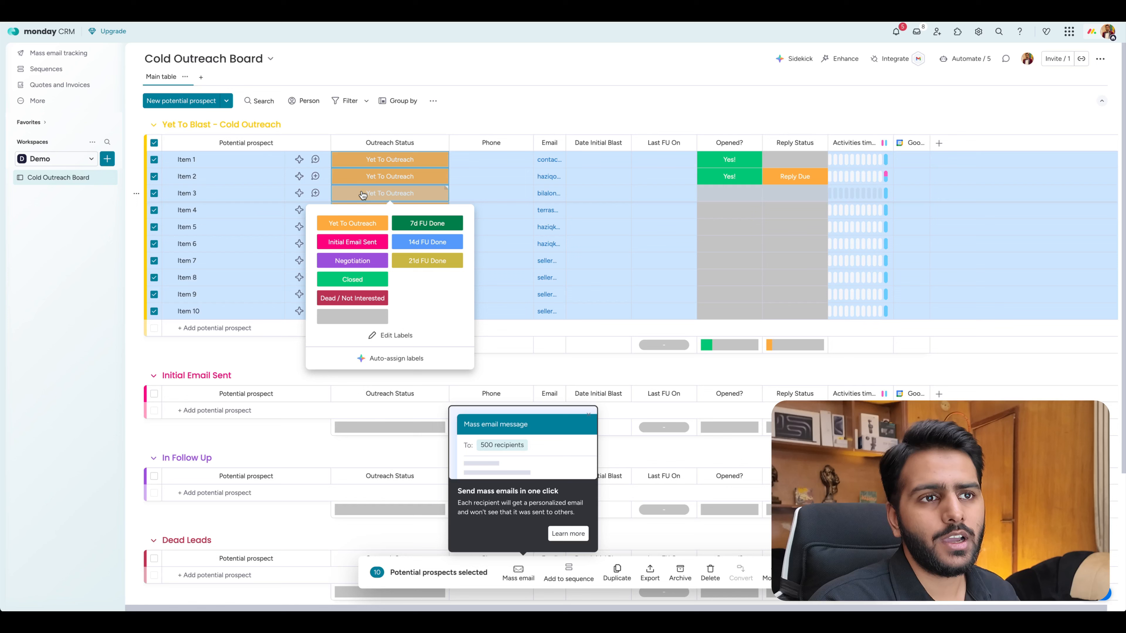
click(358, 242)
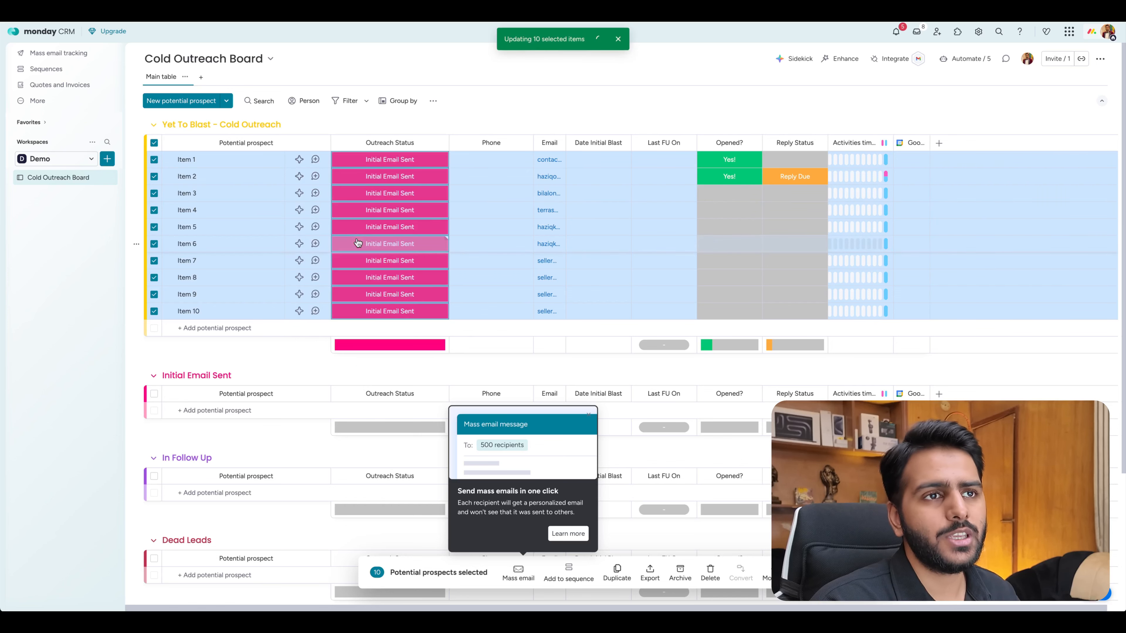
click(729, 100)
scroll(279, 345, down, 1)
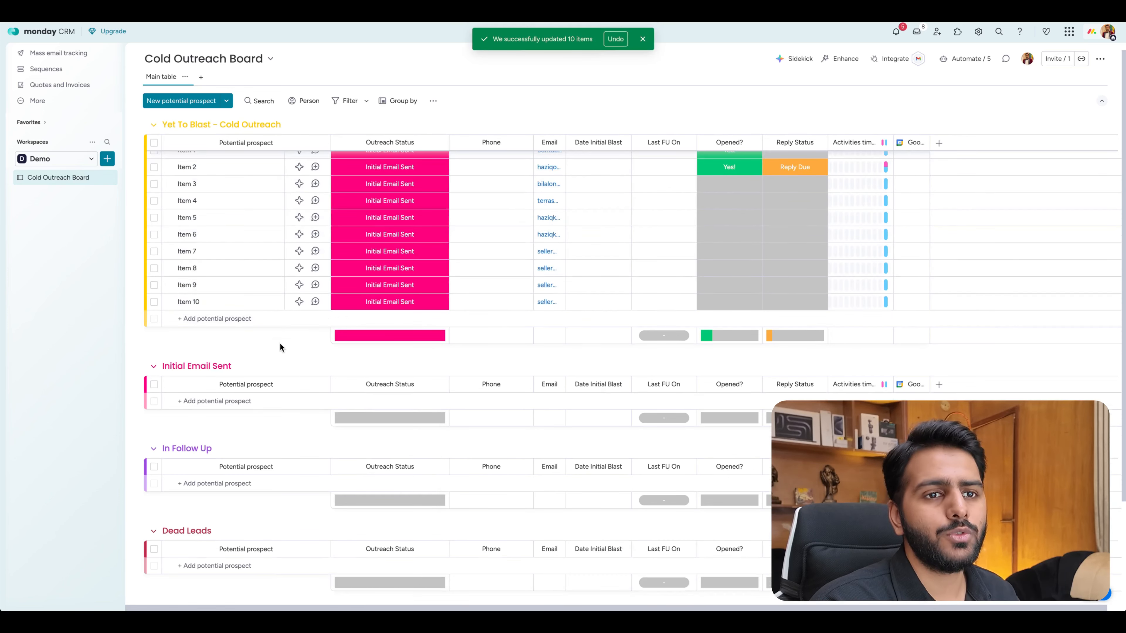
scroll(310, 355, up, 1)
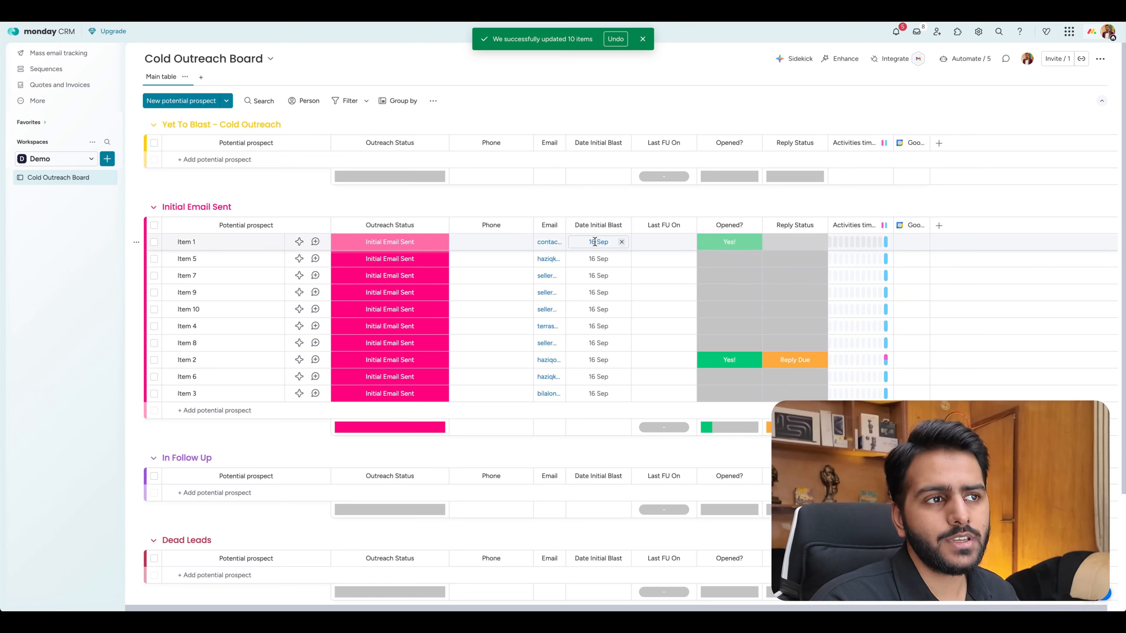
click(422, 251)
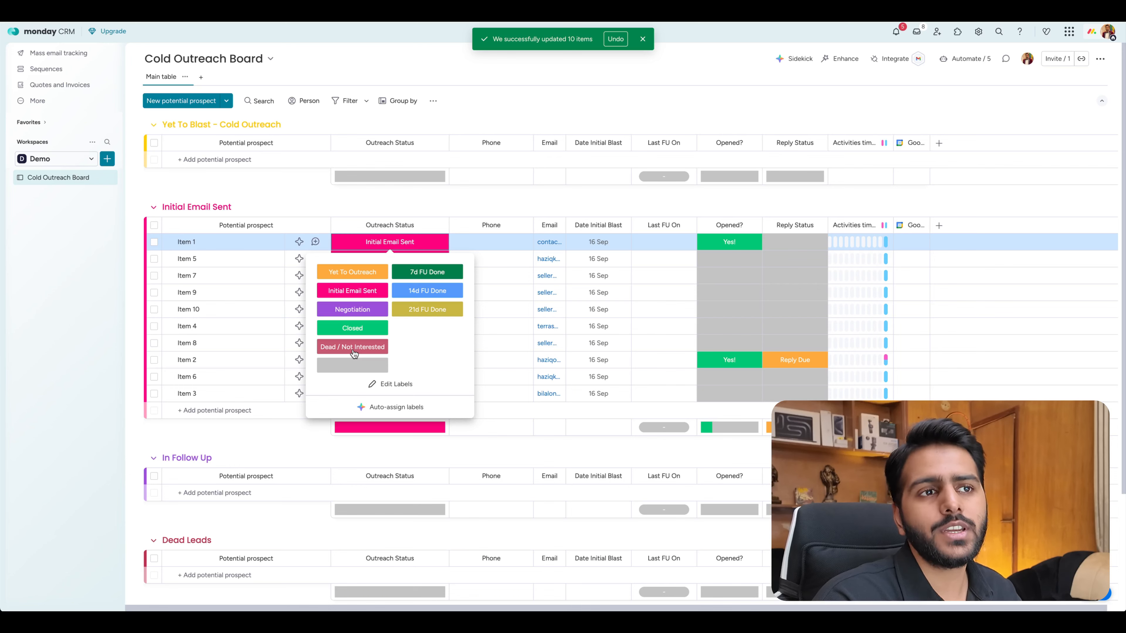
click(448, 206)
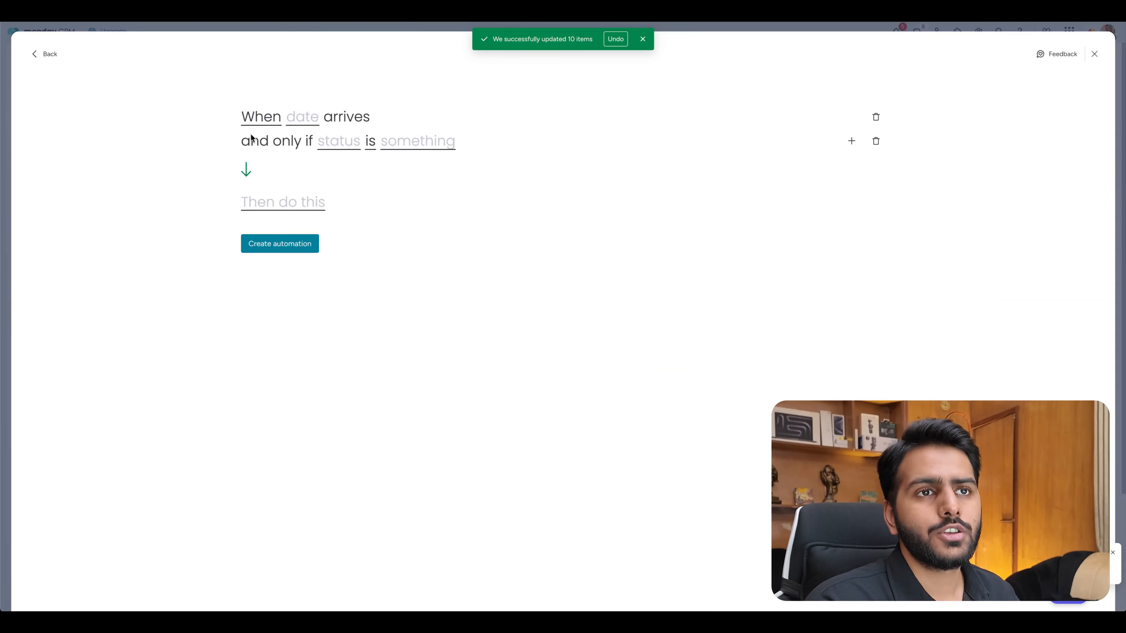
Set the automation trigger to fire 7 days after the Date Initial Blast date arrives.
click(256, 117)
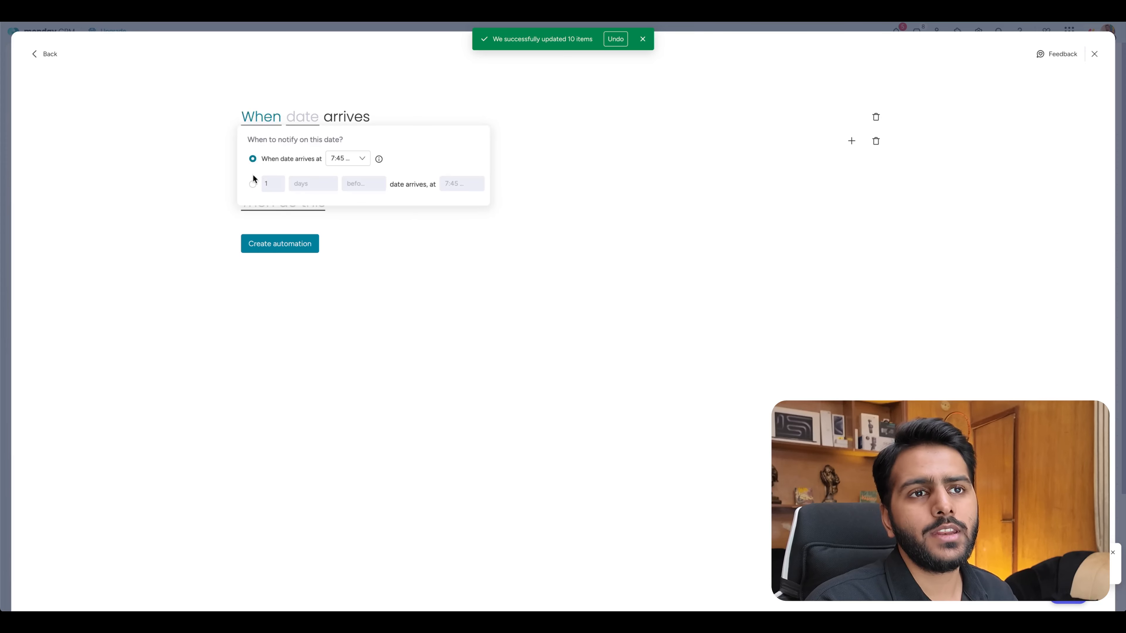
click(253, 184)
click(273, 183)
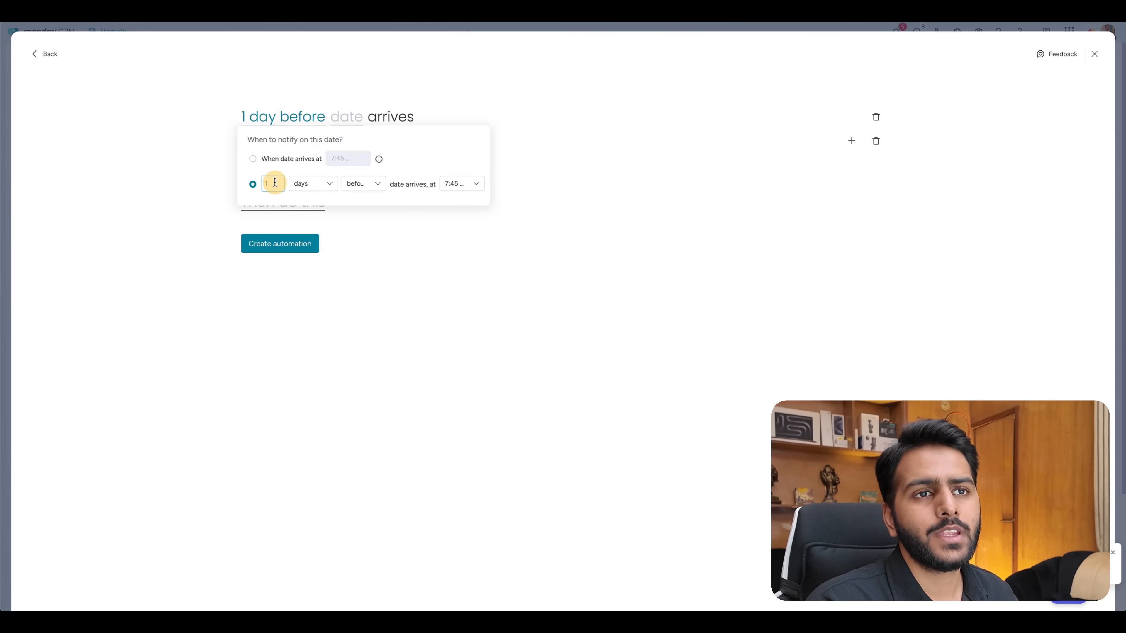
text(7)
click(355, 183)
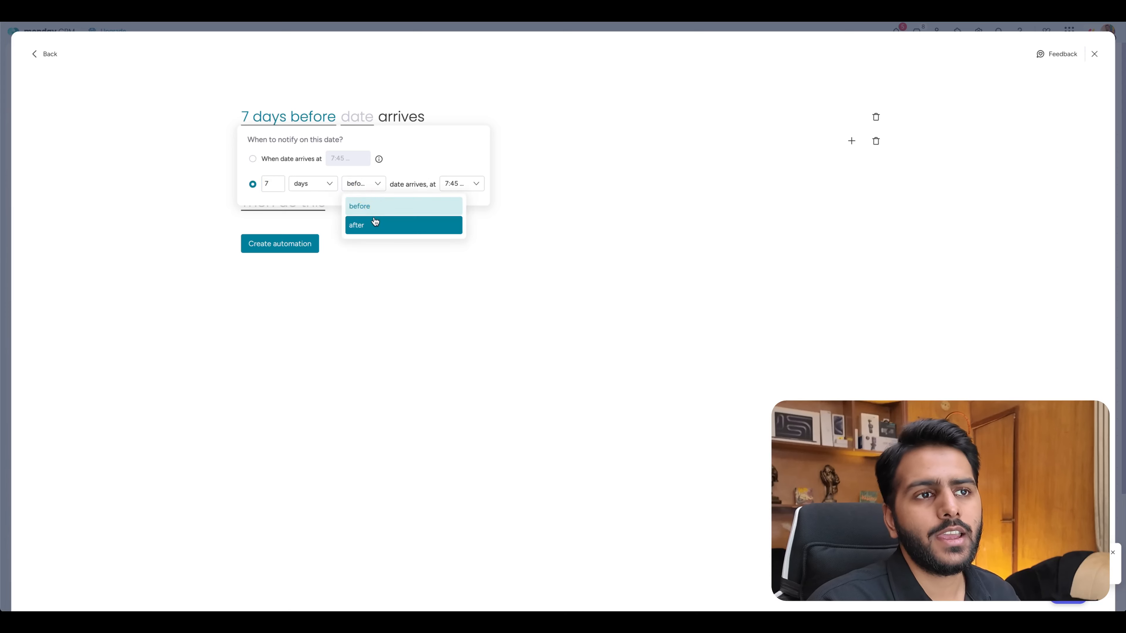
click(378, 222)
click(382, 208)
click(344, 116)
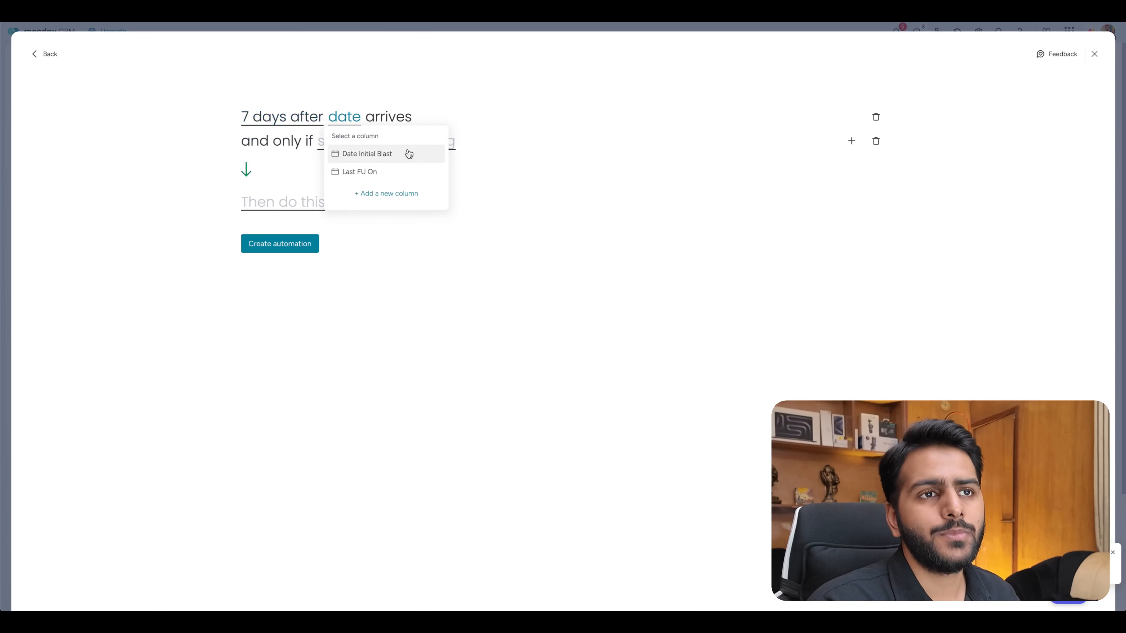
click(402, 156)
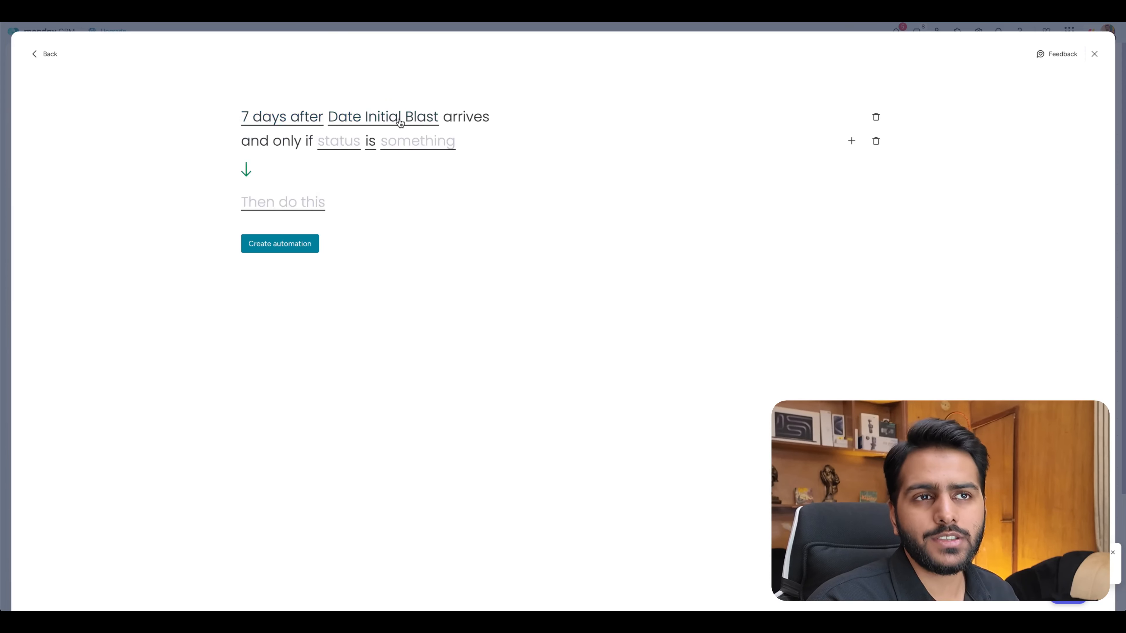
Restrict the automation with the condition that Outreach Status is Initial Email Sent.
click(338, 138)
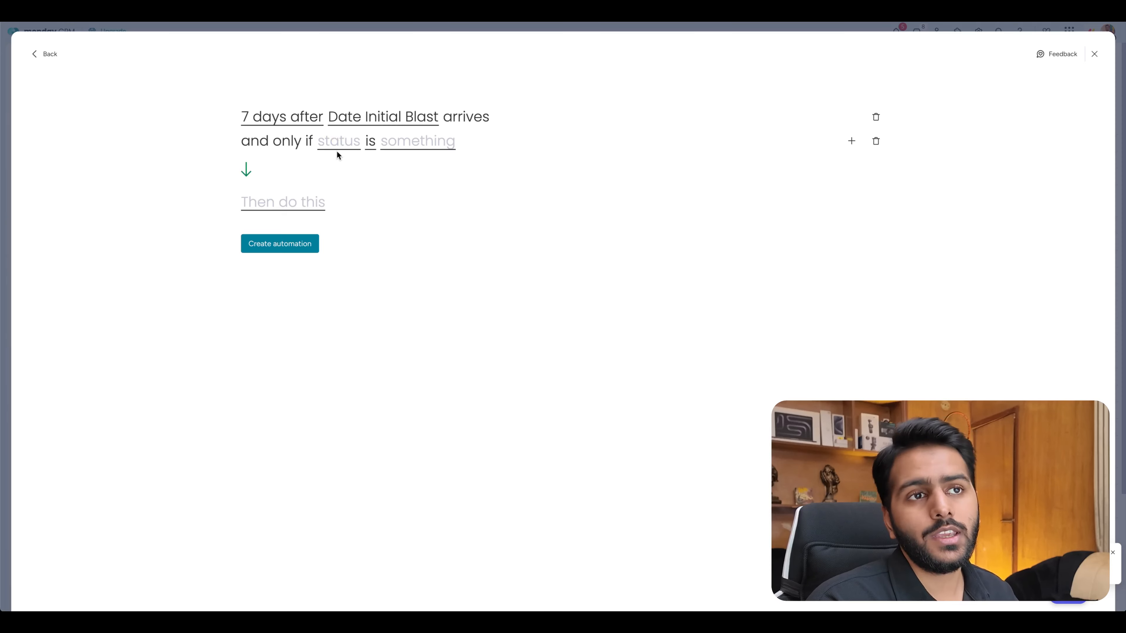
click(338, 145)
click(340, 146)
click(373, 172)
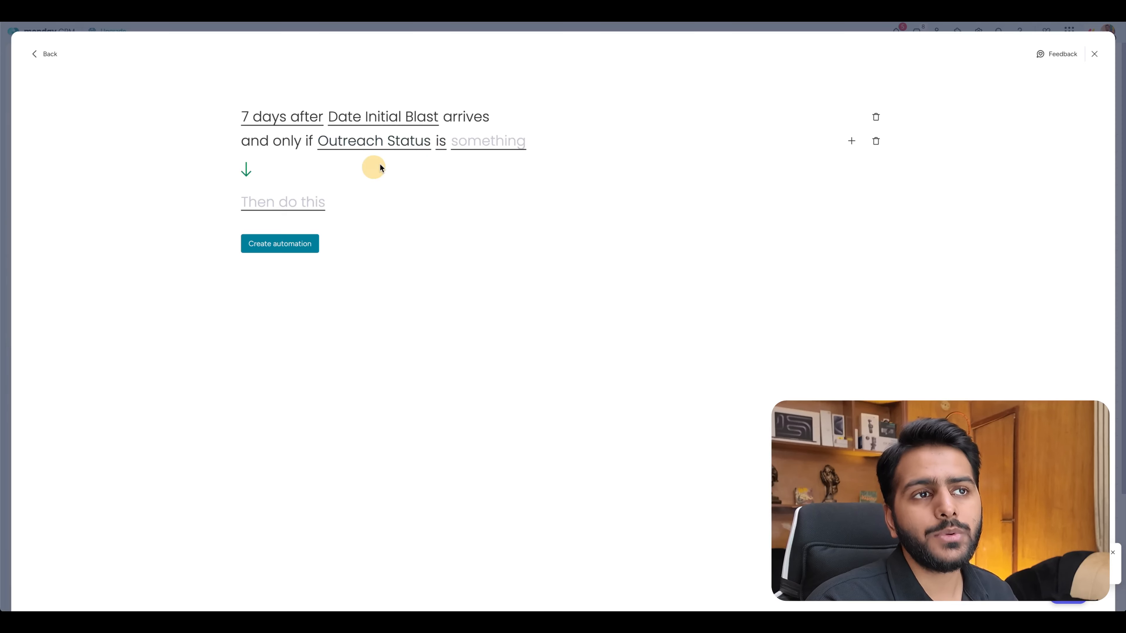
click(474, 147)
click(493, 172)
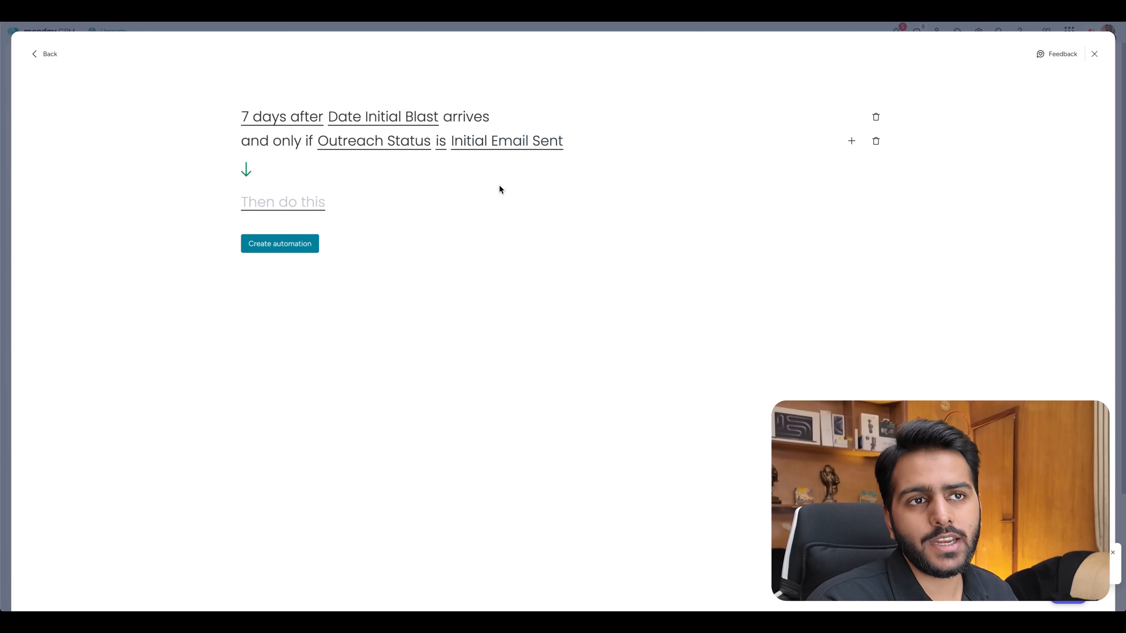
Add a Gmail action that sends an email as the automation's first action.
click(297, 198)
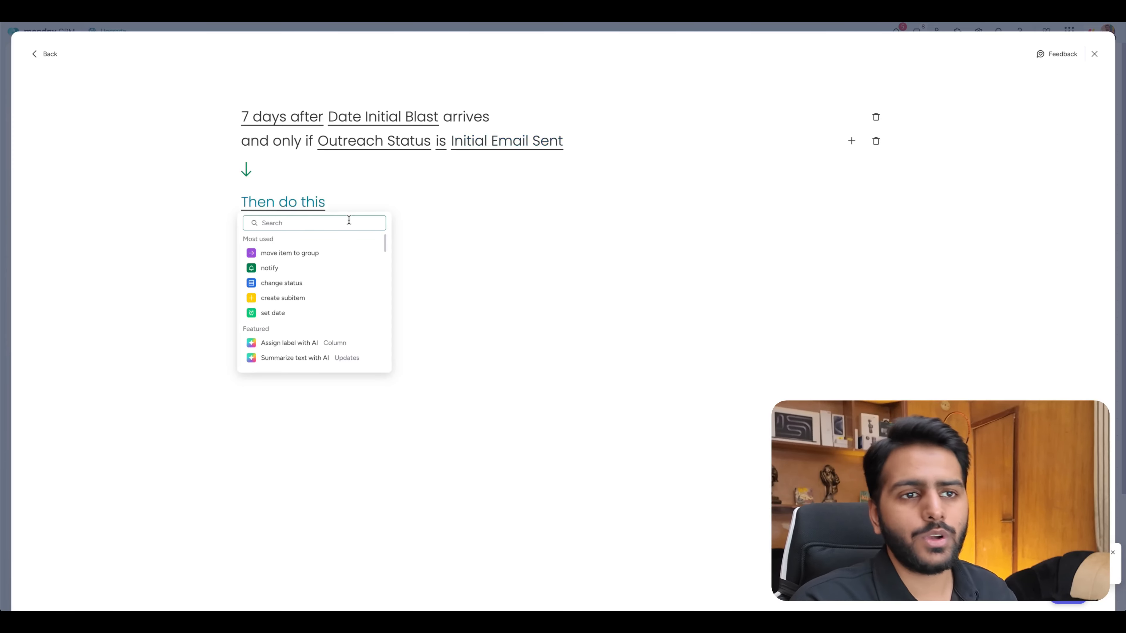
scroll(306, 282, down, 1)
scroll(304, 284, down, 1)
click(284, 274)
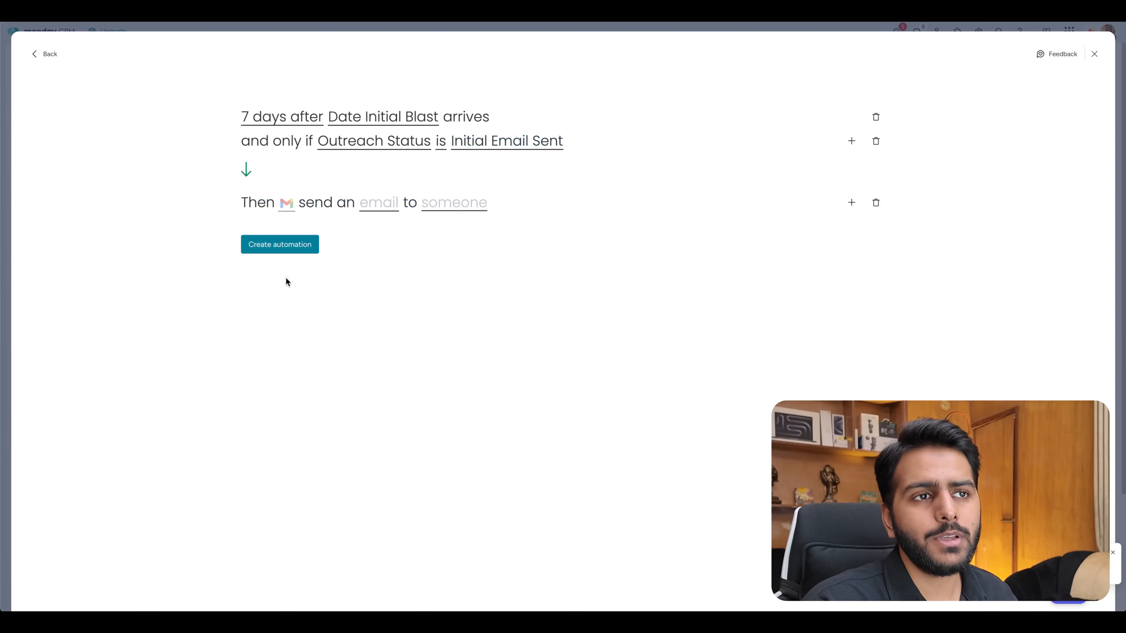
Add a second action to the automation that sets Outreach Status to 7d FU Done.
click(851, 203)
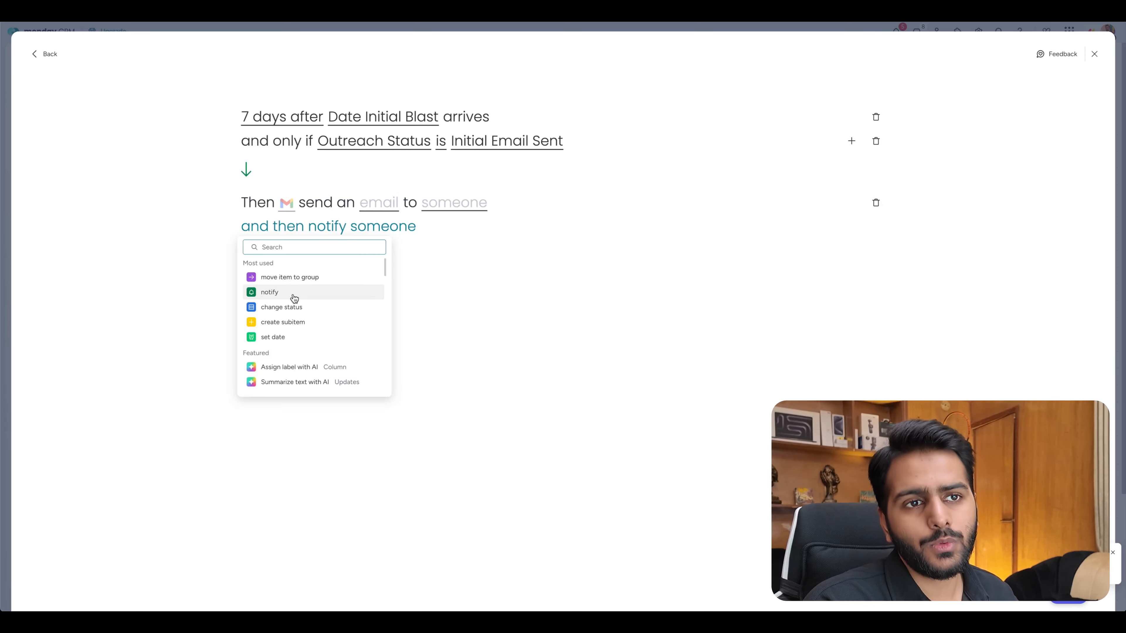
click(308, 306)
click(361, 235)
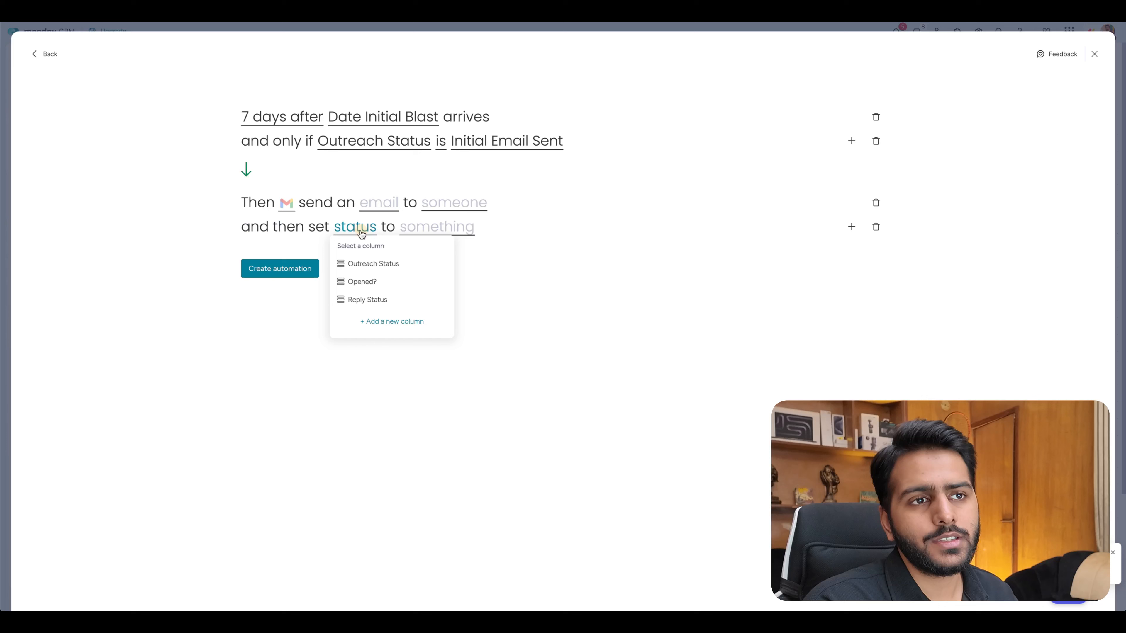
click(373, 265)
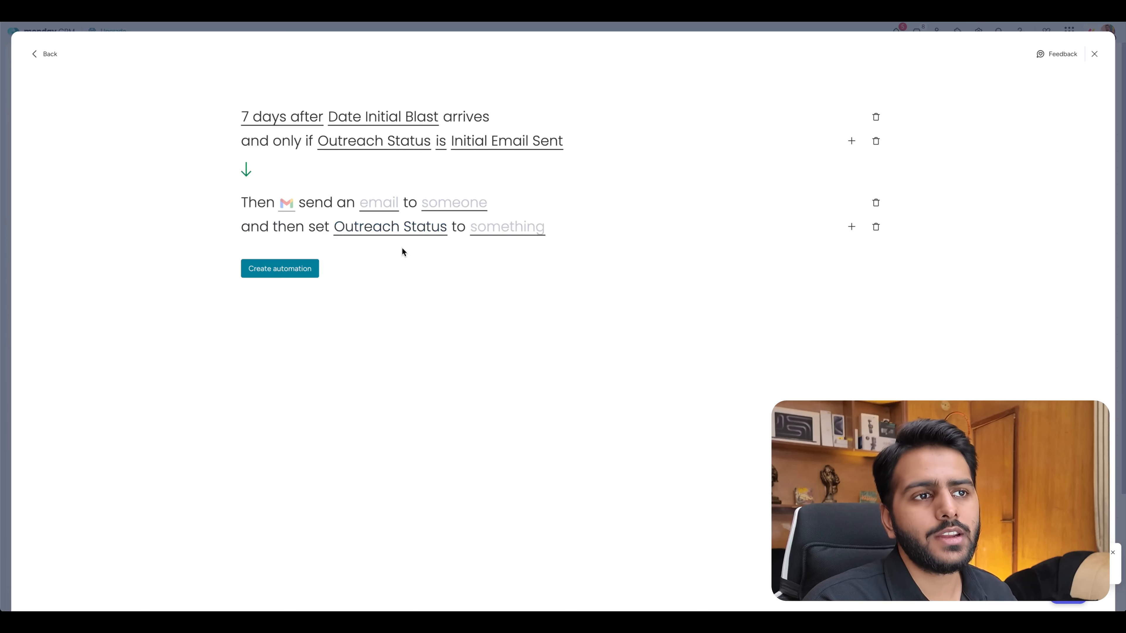
click(485, 229)
scroll(507, 296, down, 2)
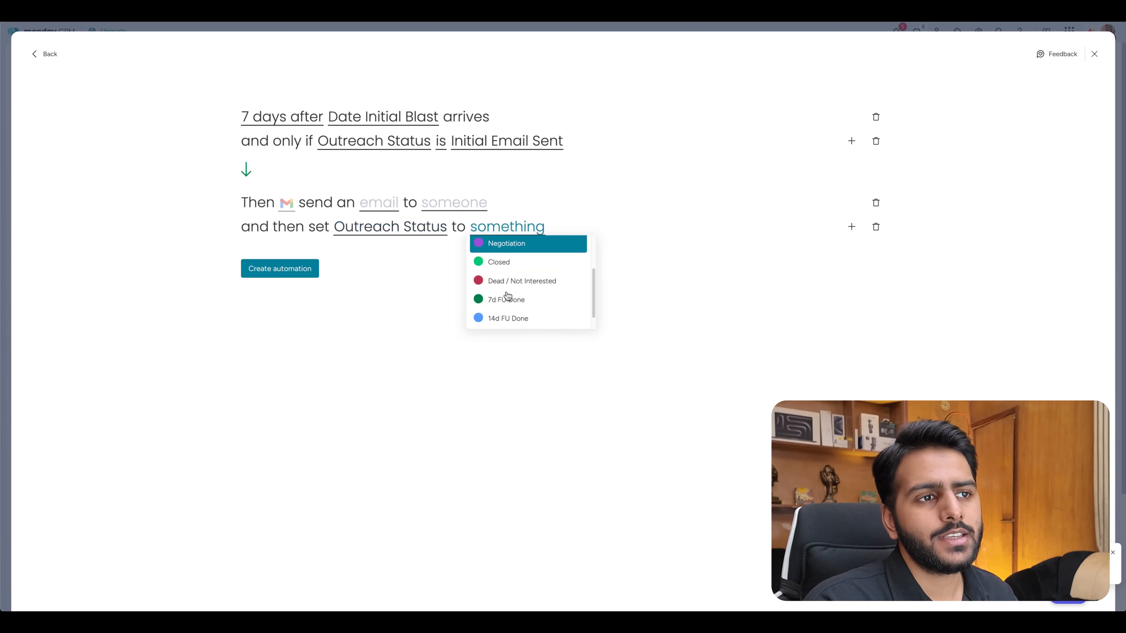
click(522, 297)
Add a third action to the automation that sets the Last FU On date to today.
click(851, 227)
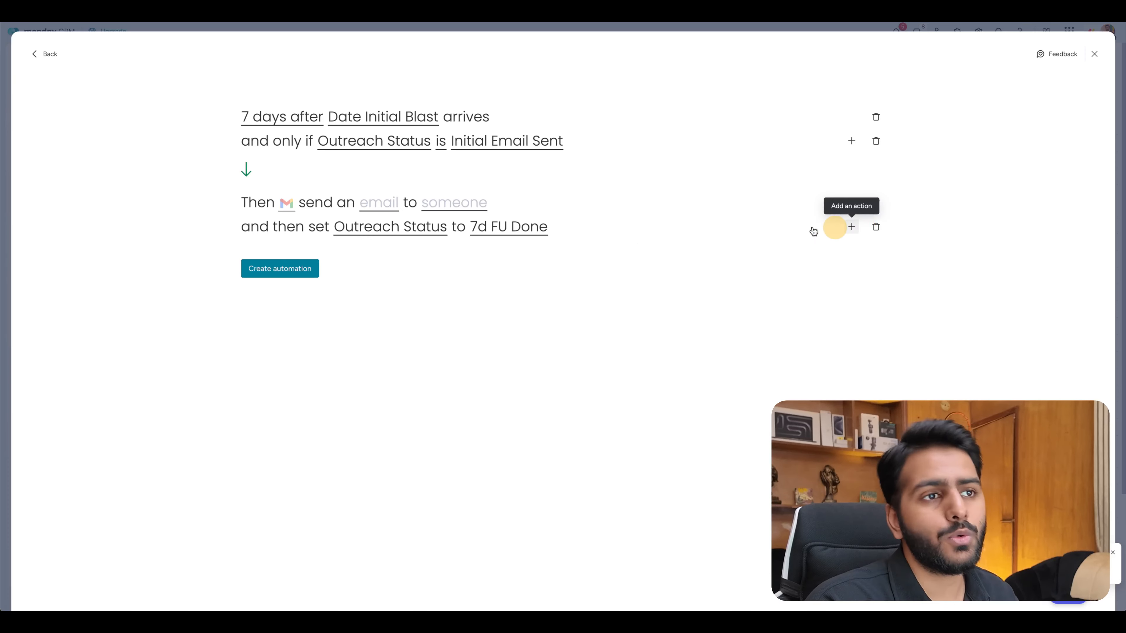
click(299, 270)
click(292, 360)
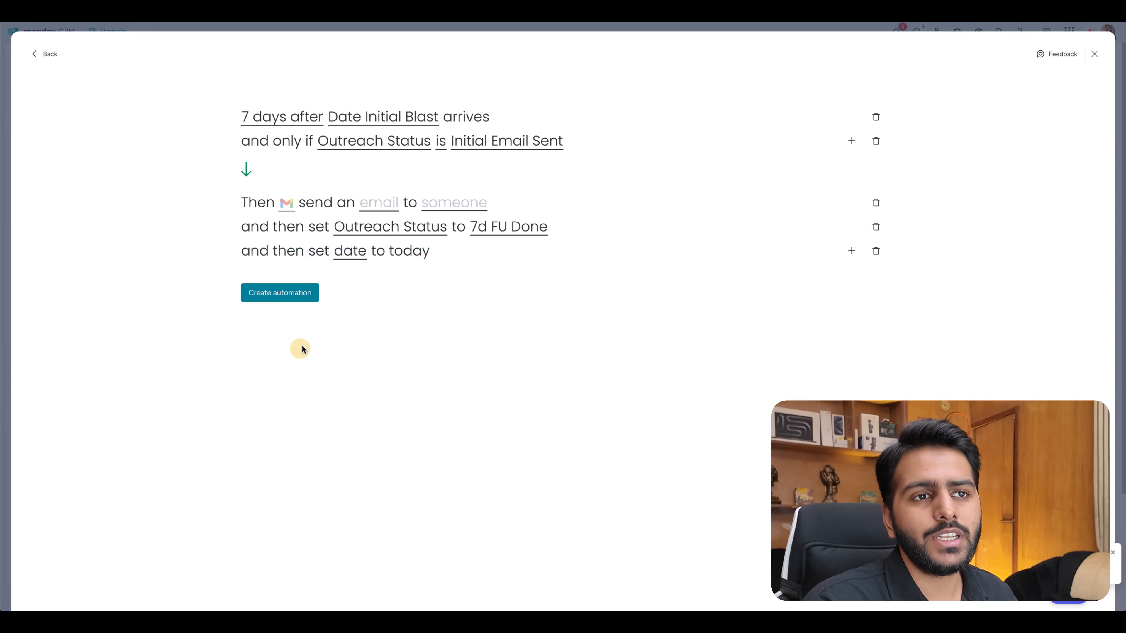
click(351, 253)
click(368, 306)
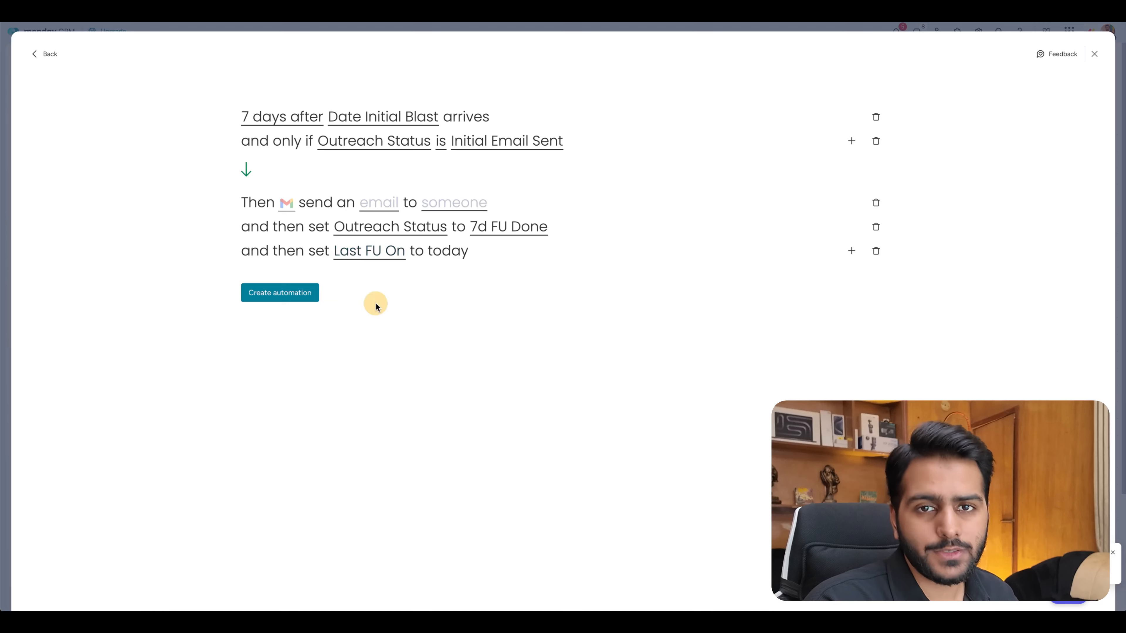
Use the connected Gmail account for the send-email action and set its recipient to the Email column.
click(274, 204)
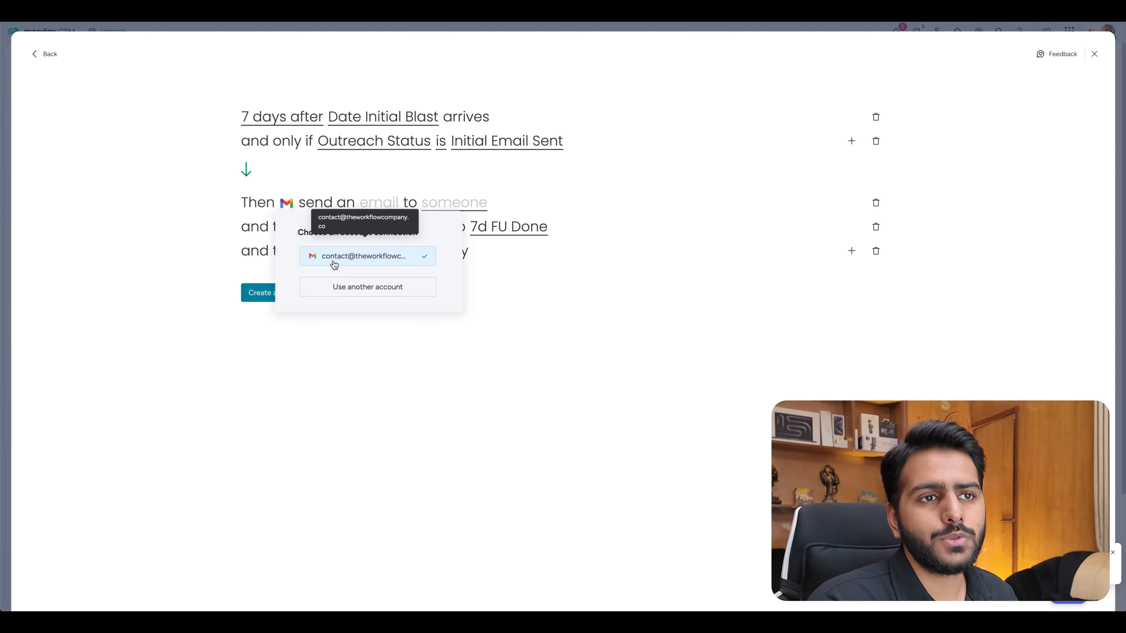
click(464, 205)
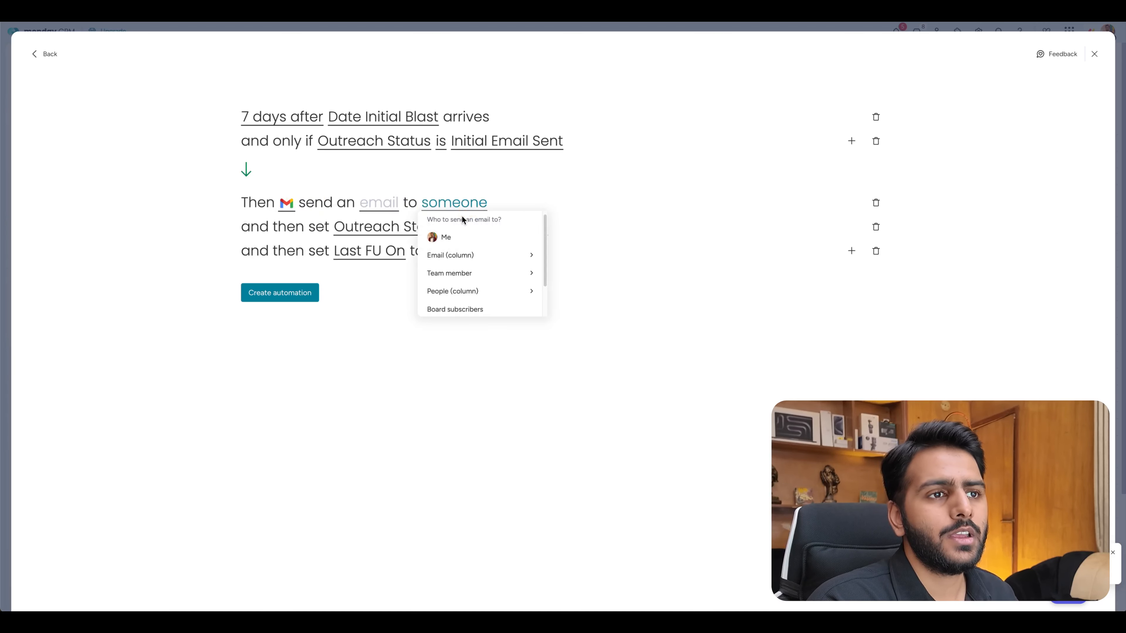
click(471, 261)
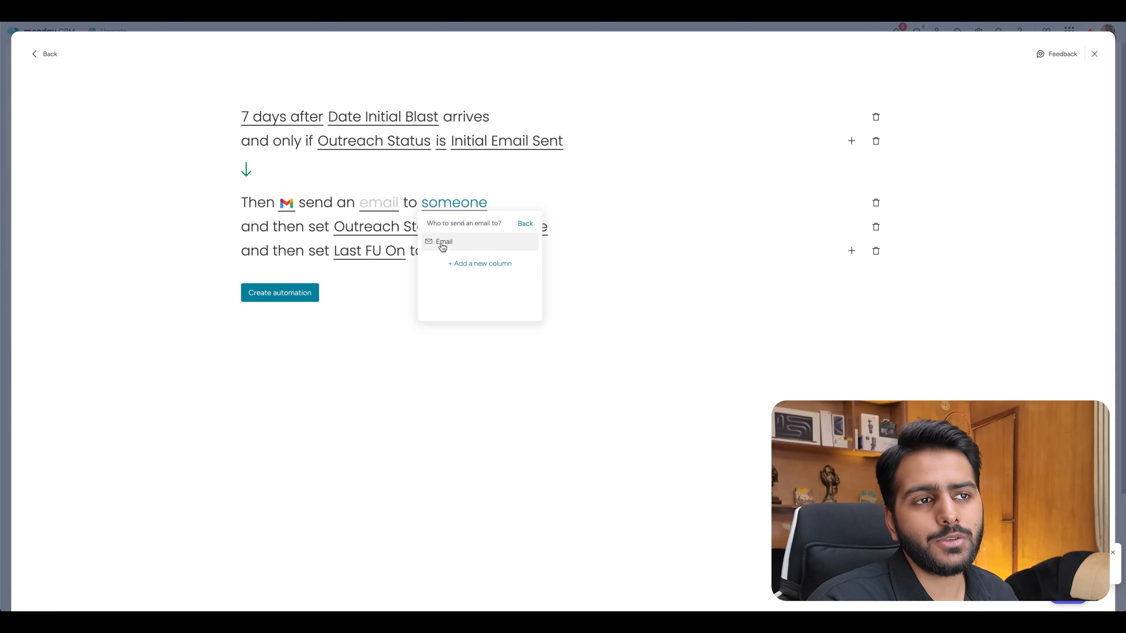
click(442, 244)
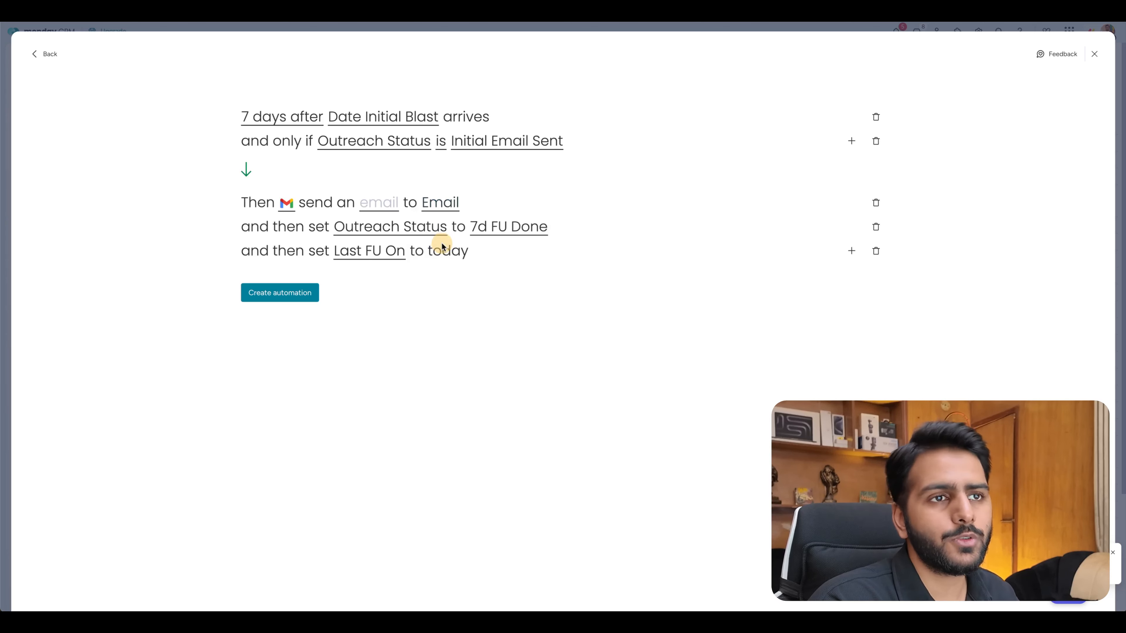
Compose the automated email with the subject "7d FU" and the body "7d fu email".
click(379, 205)
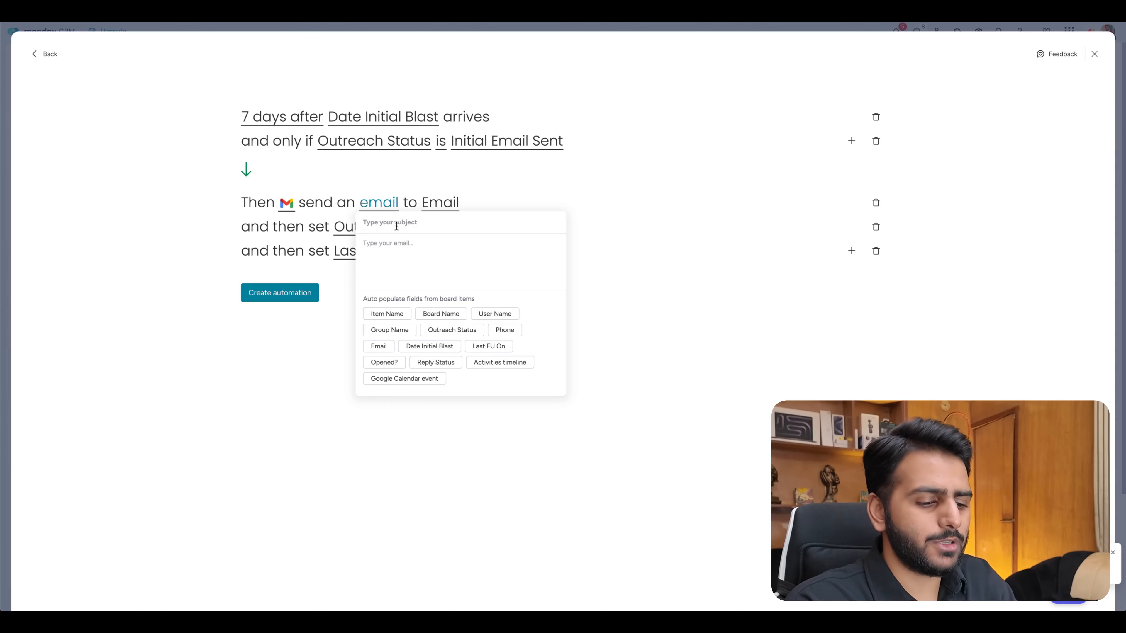
text(Thi)
key(Caps_Lock)
text(s is)
key(ctrl+a)
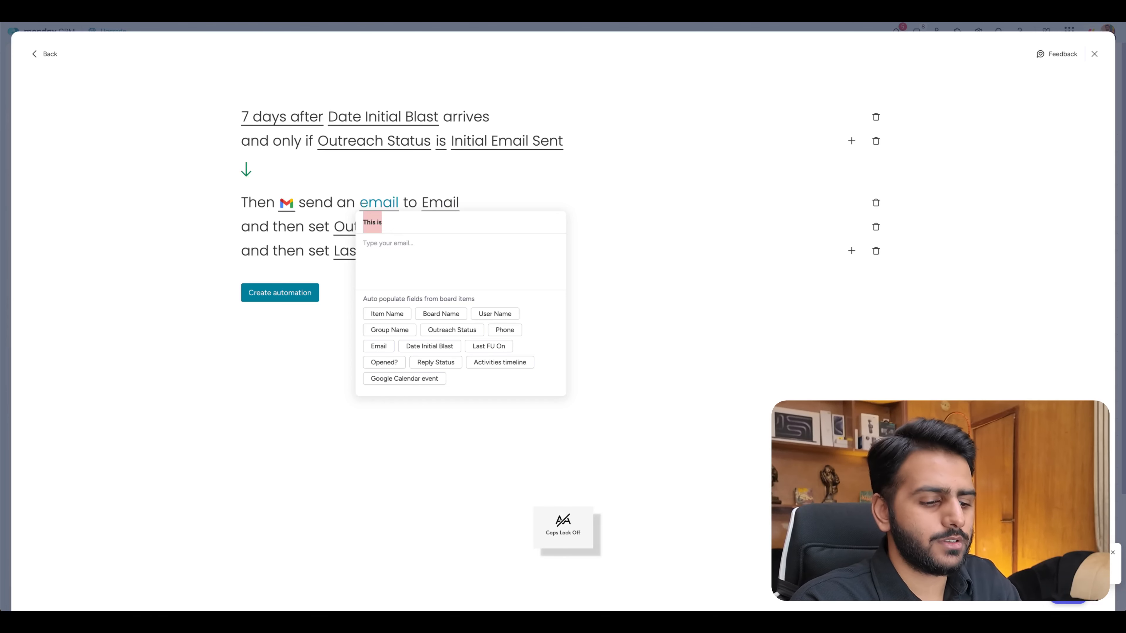
text(7d)
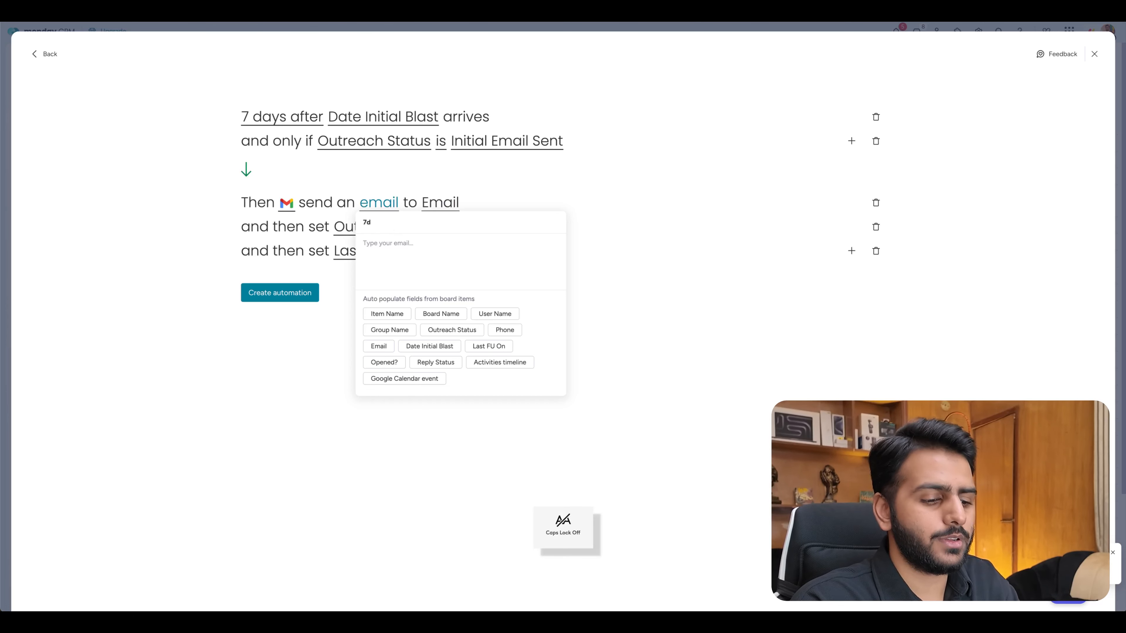
key(Caps_Lock)
text(FU)
text(7)
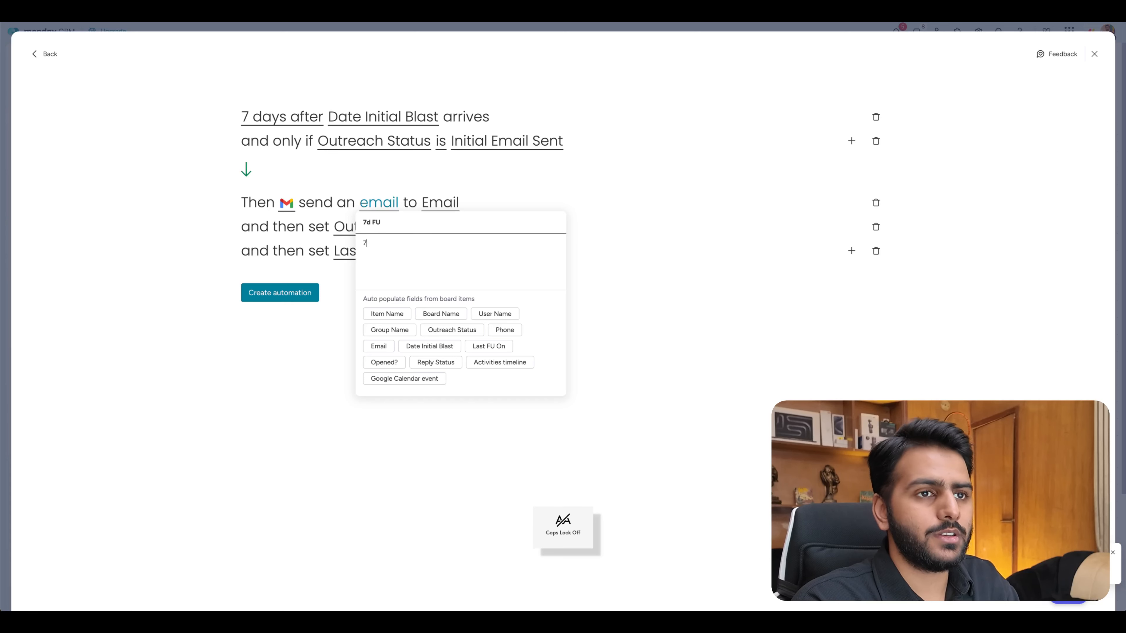
text(d fu email)
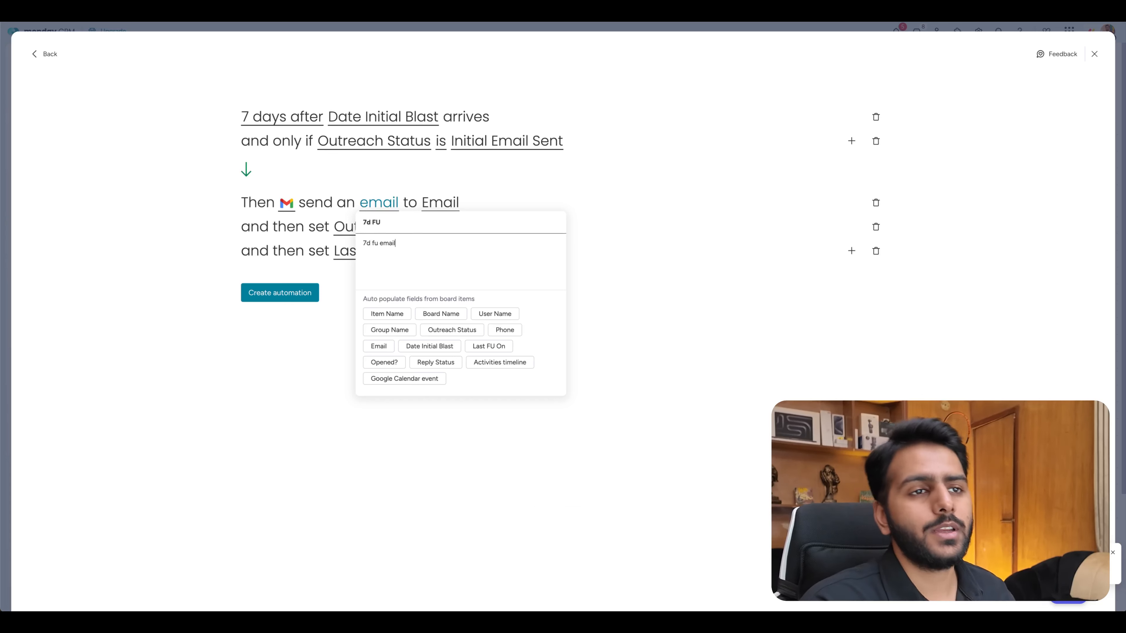
click(560, 175)
Review the follow-up email's subject, body and the board fields available for auto-populating it.
click(379, 203)
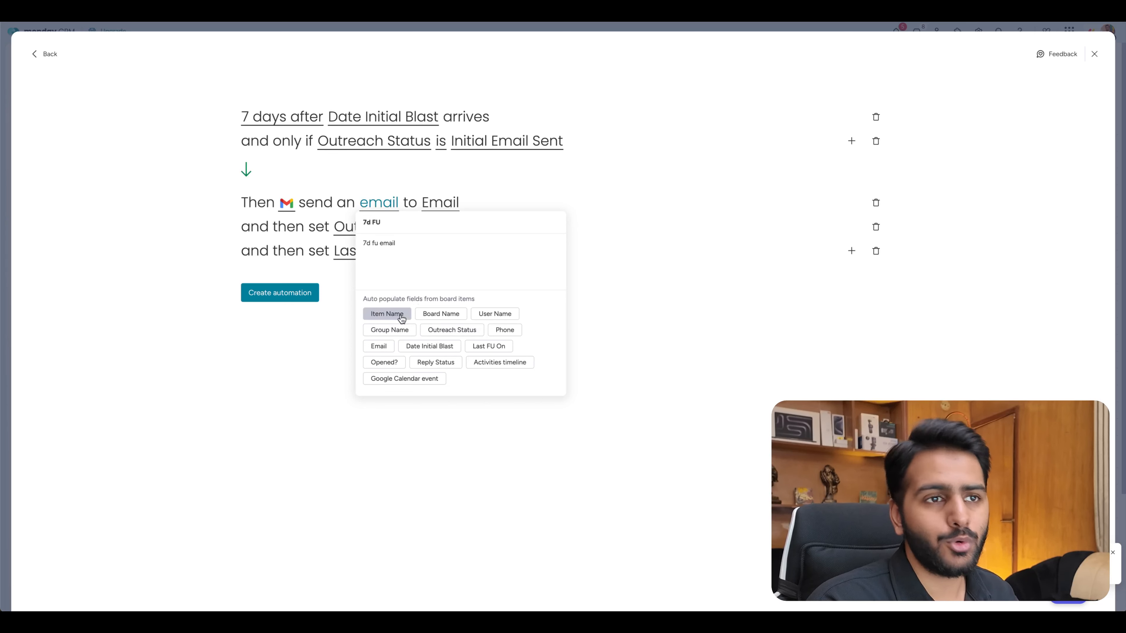
click(577, 202)
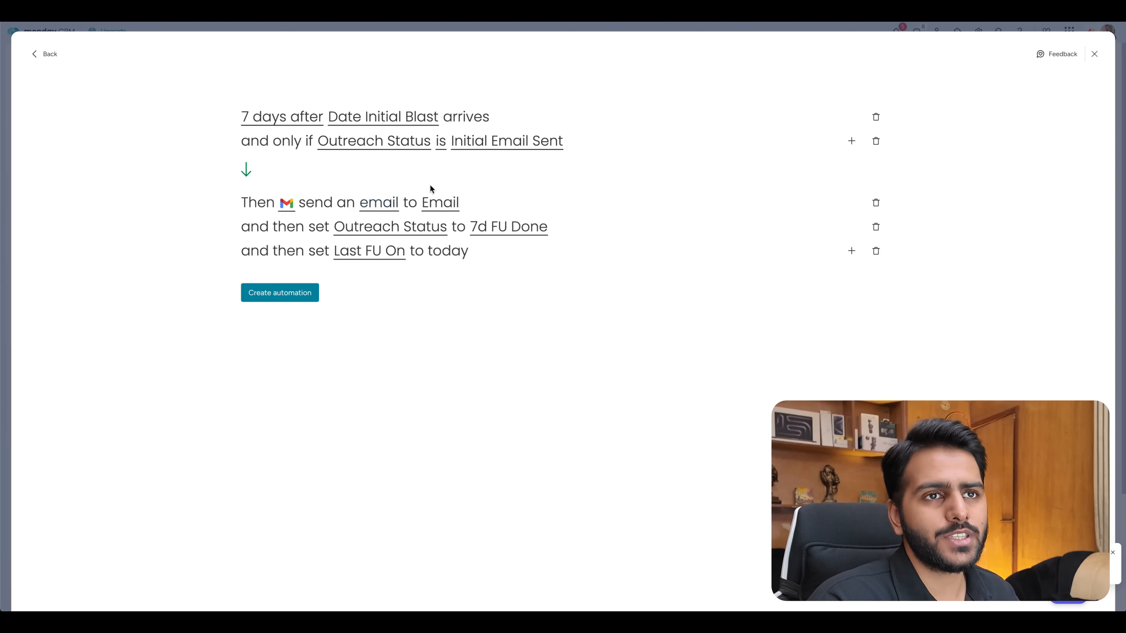
click(371, 200)
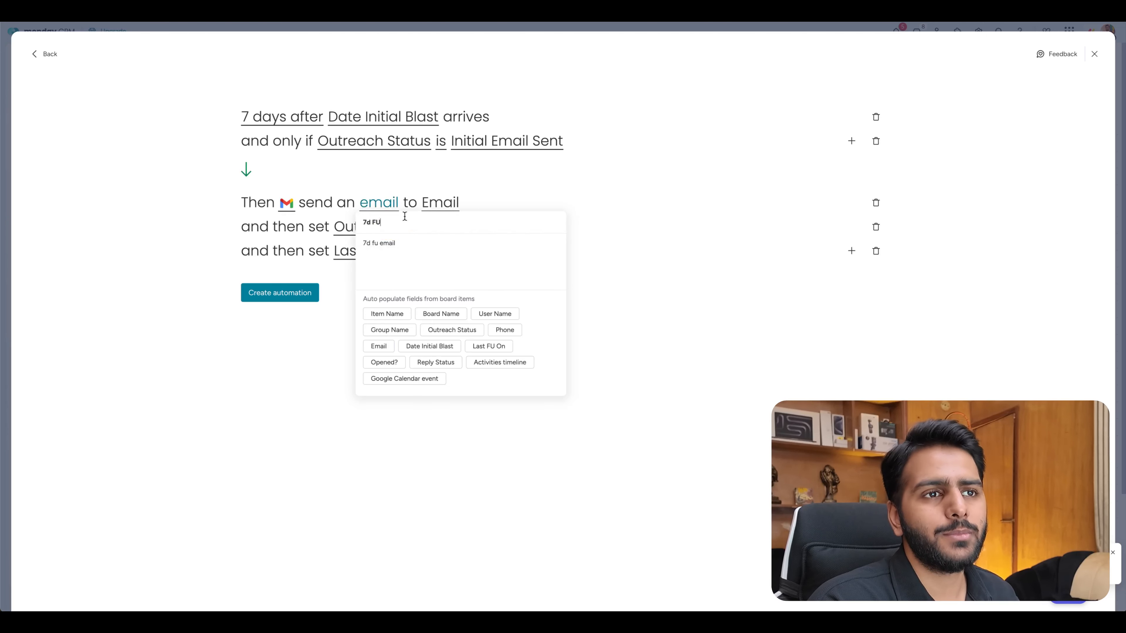
Close the email editor and create the 7-day follow-up automation.
click(431, 178)
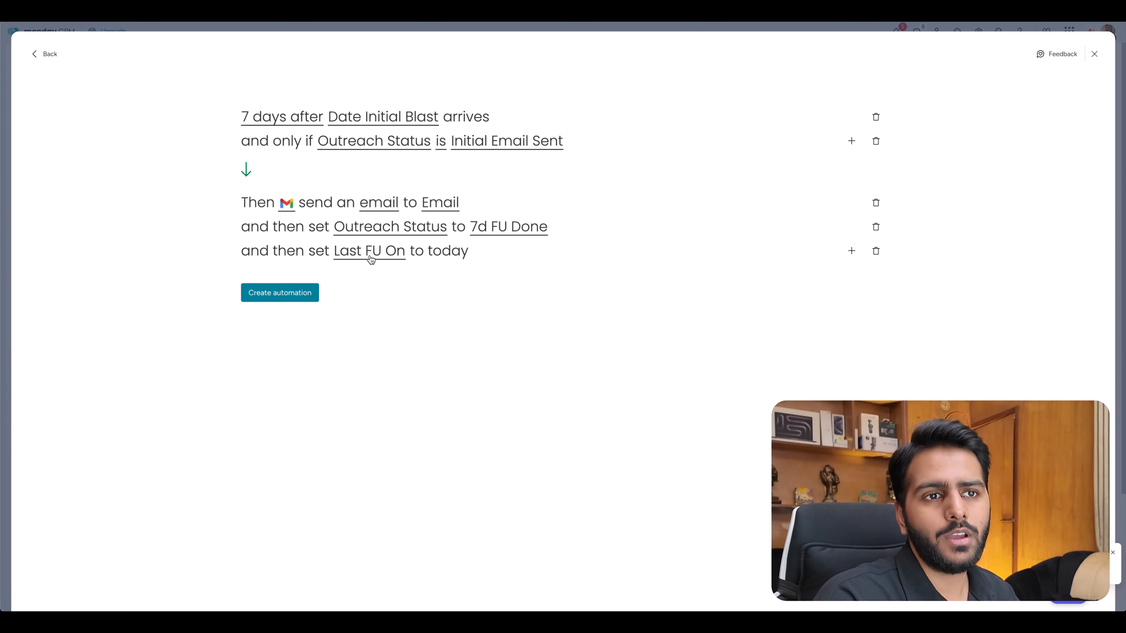
click(296, 291)
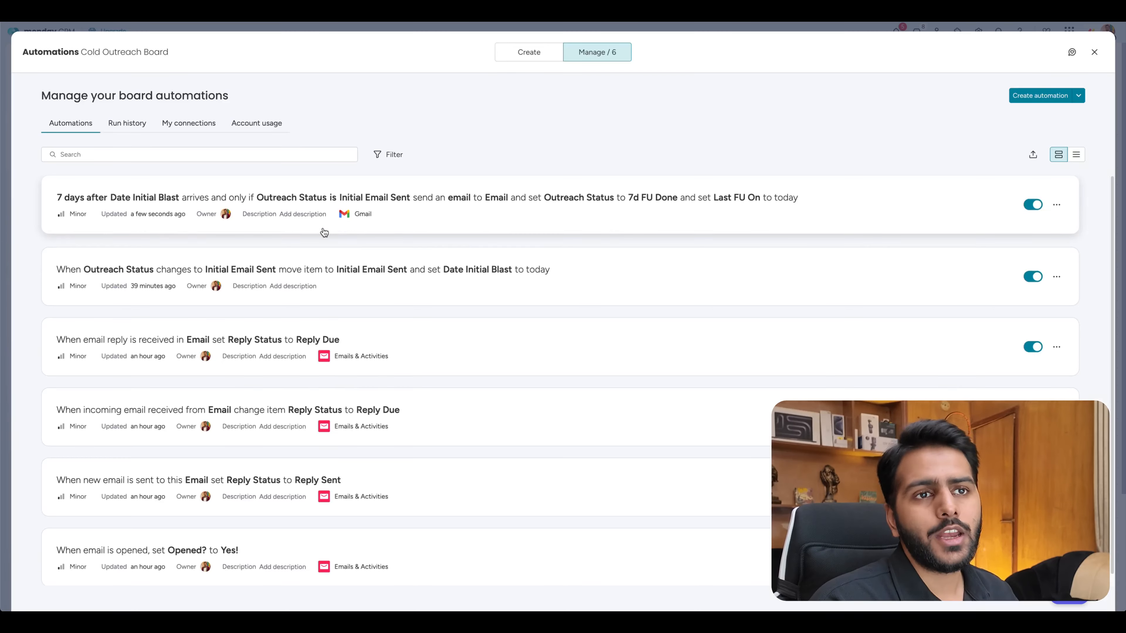
click(508, 135)
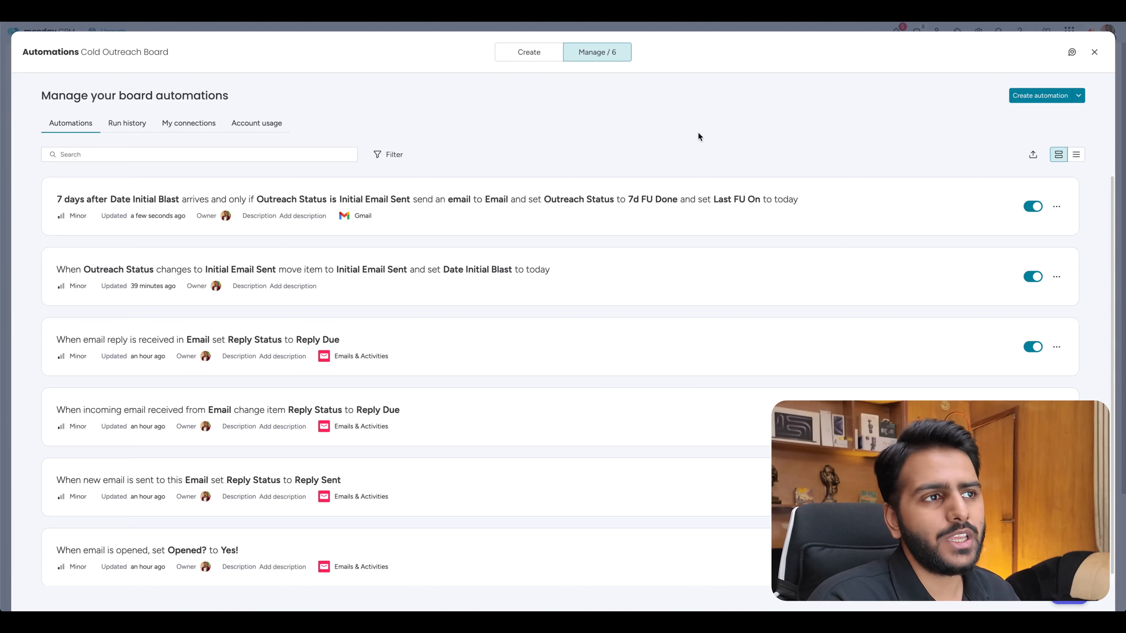
Duplicate the 7-day follow-up automation and set the copy's trigger to 14 days after Date Initial Blast.
click(1056, 206)
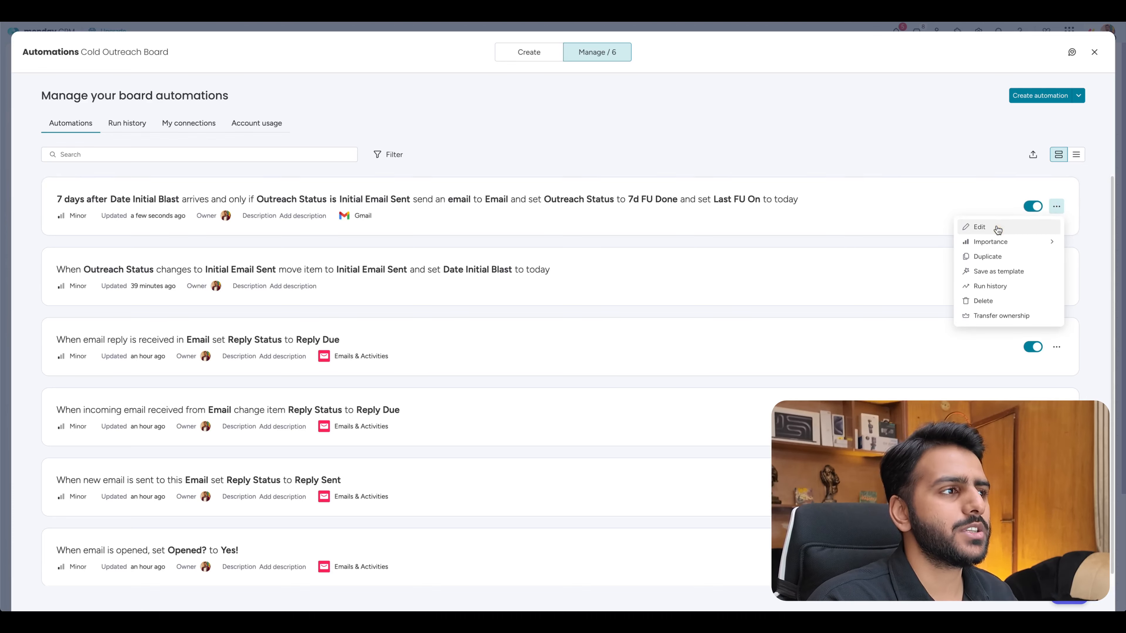
click(993, 256)
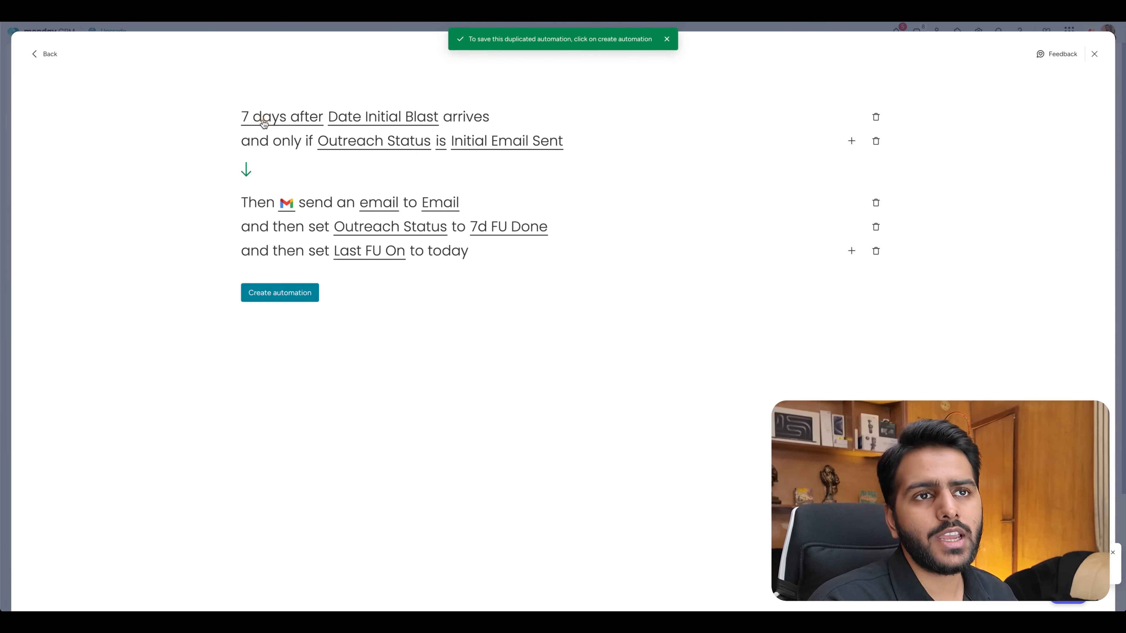
click(277, 117)
double_click(271, 183)
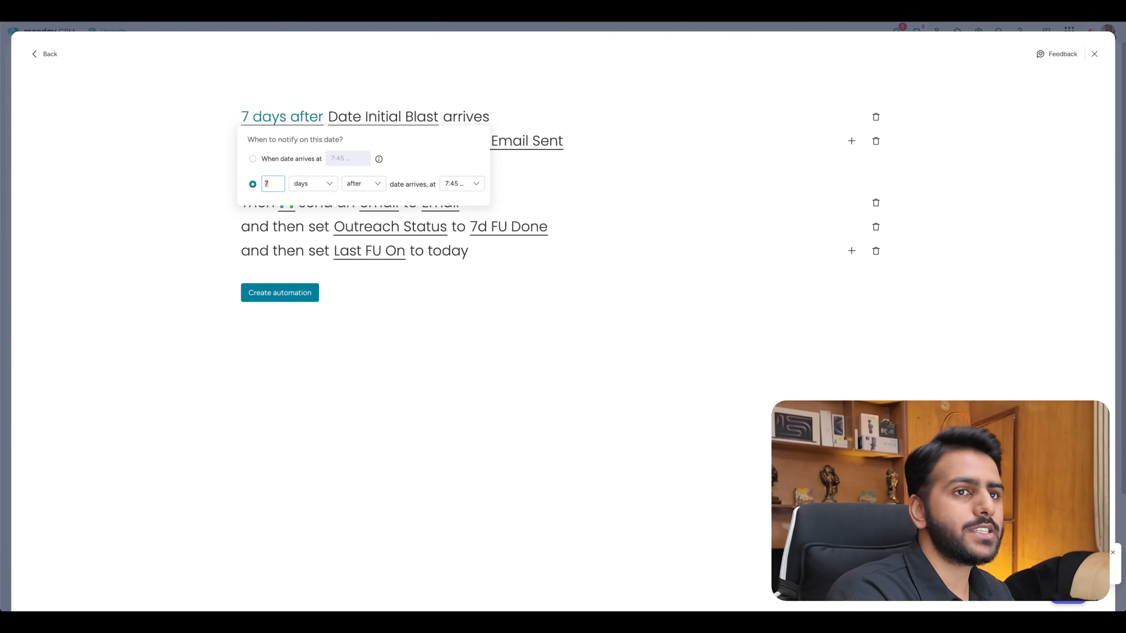
text(14)
click(374, 88)
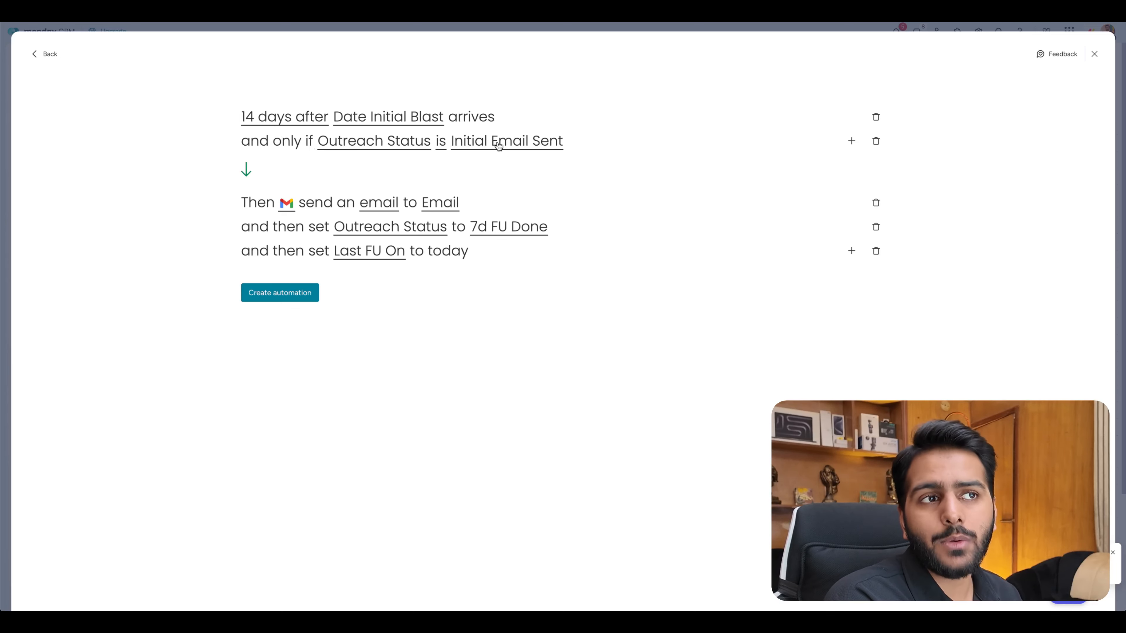
Set the automation's condition to Outreach Status is 7d FU Done and check the follow-up email's contents.
click(532, 143)
scroll(496, 213, down, 2)
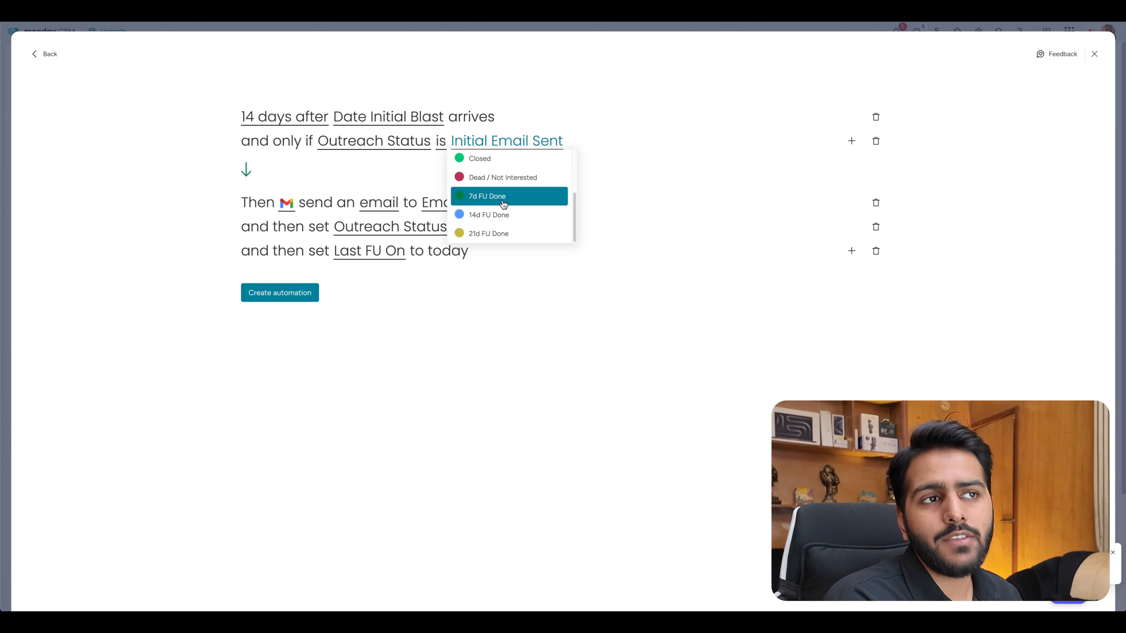
click(503, 204)
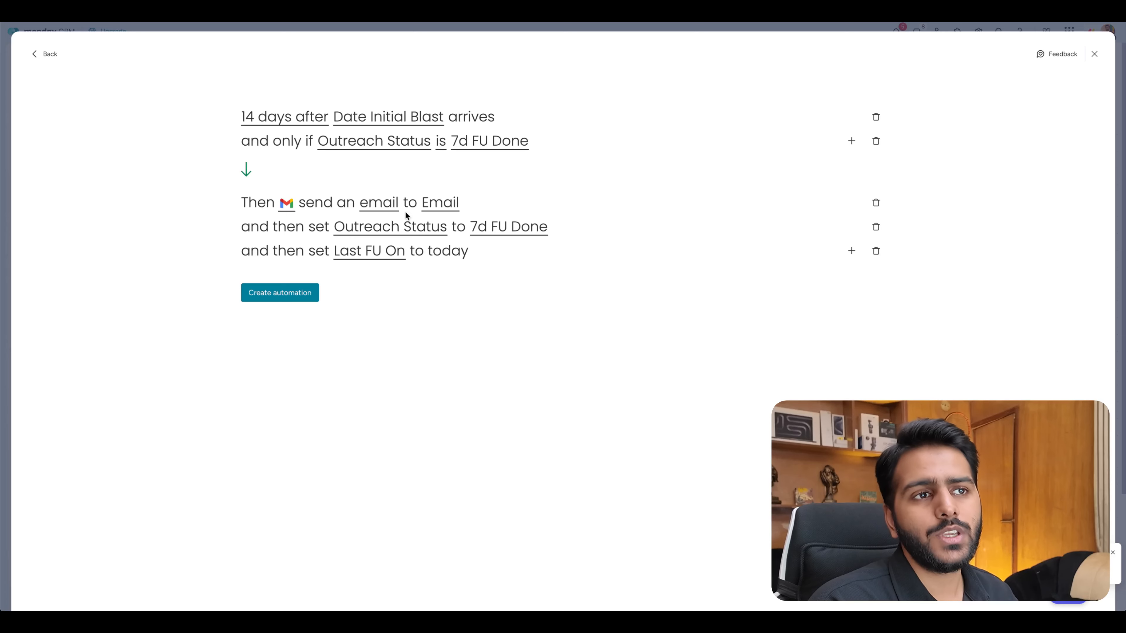
click(396, 205)
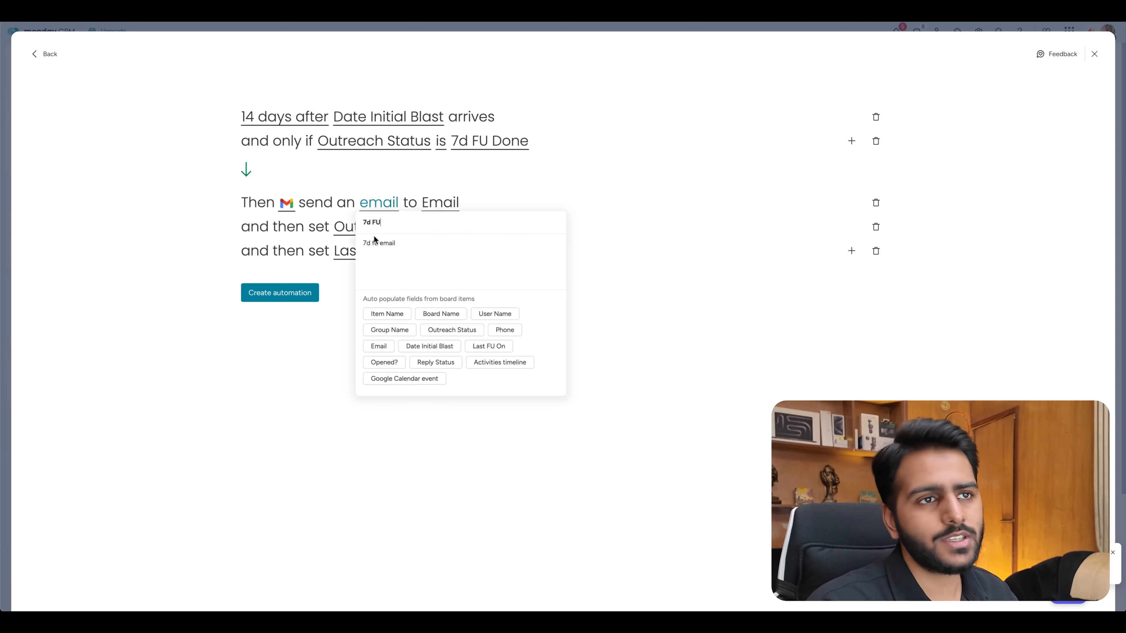
click(385, 182)
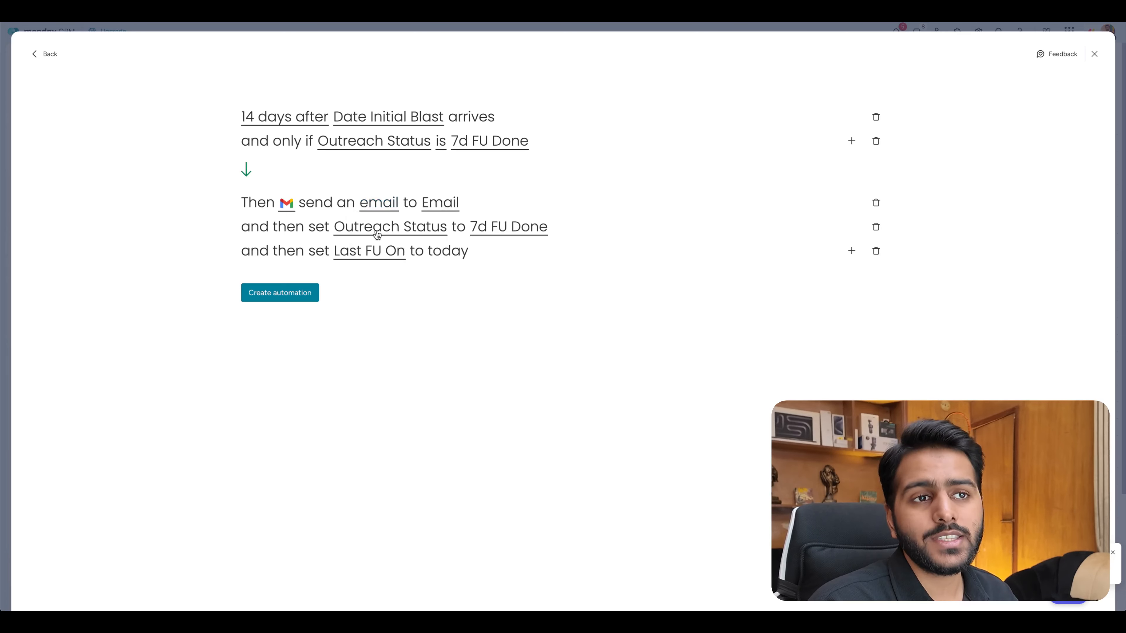
Make the automation set Outreach Status to 14d FU Done and create it.
click(493, 227)
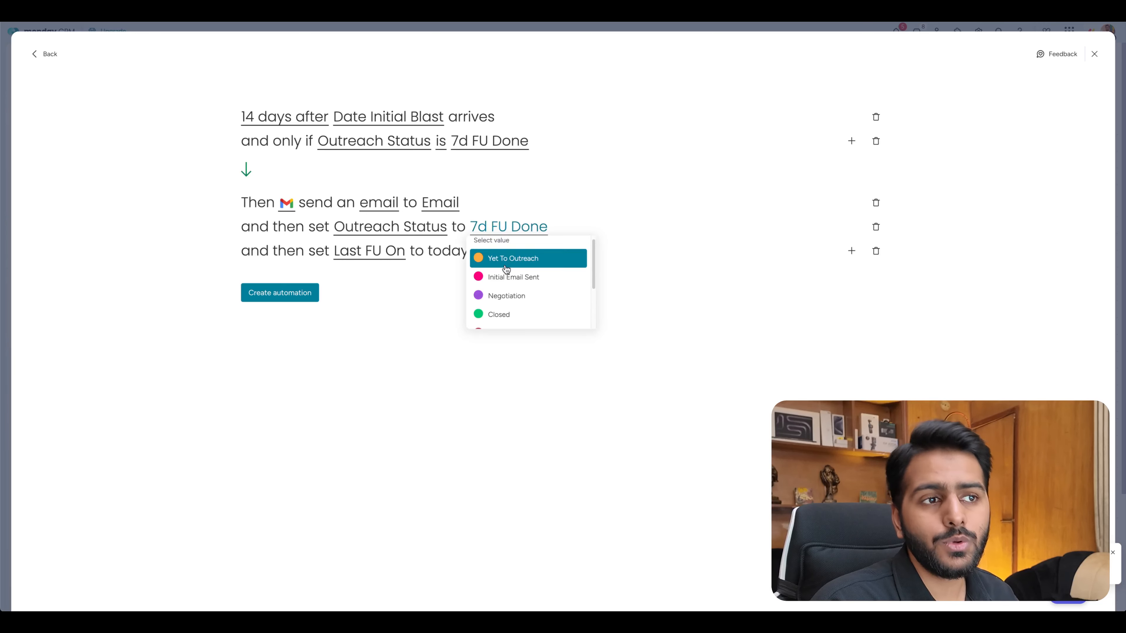
scroll(508, 284, down, 2)
click(498, 304)
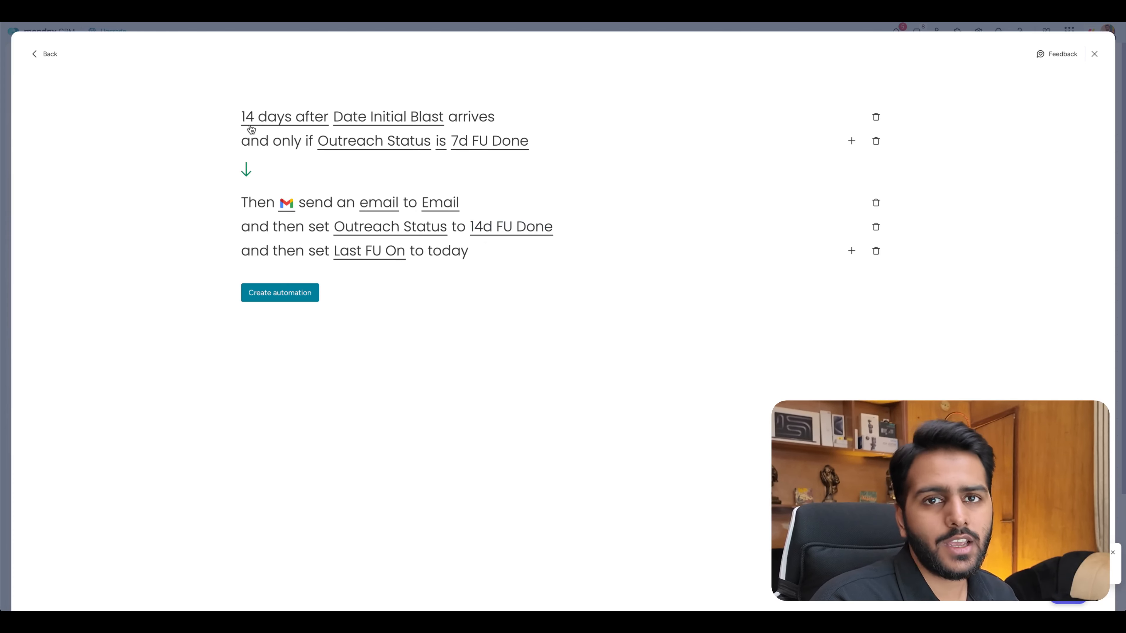
click(280, 293)
Duplicate the 14-day follow-up automation and set the copy's trigger to 21 days after Date Initial Blast.
click(1061, 206)
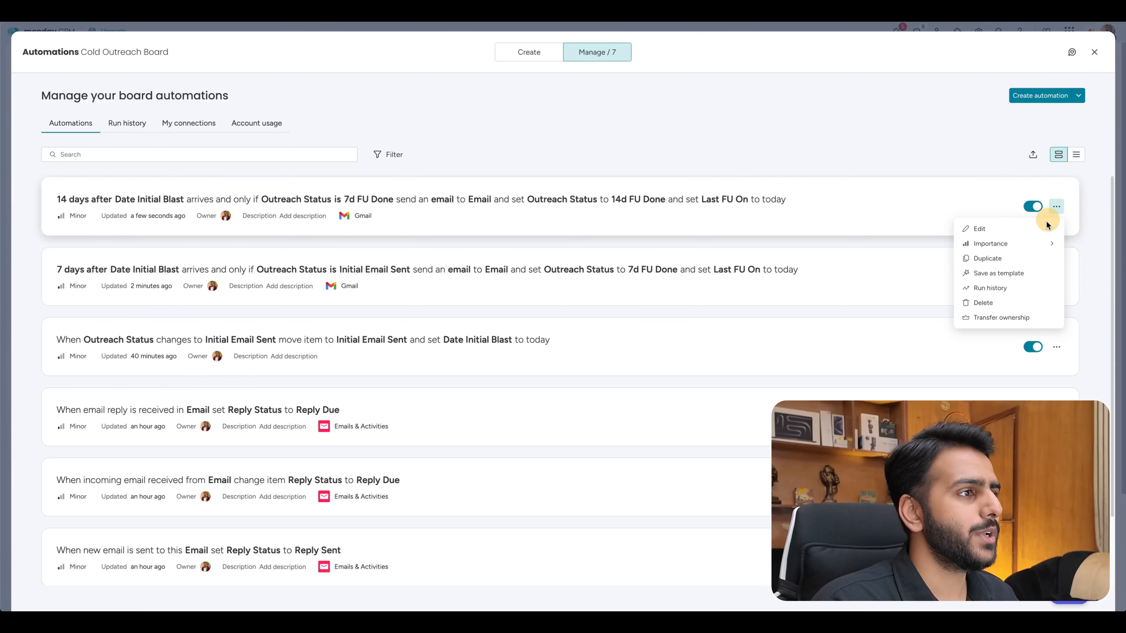
click(1001, 258)
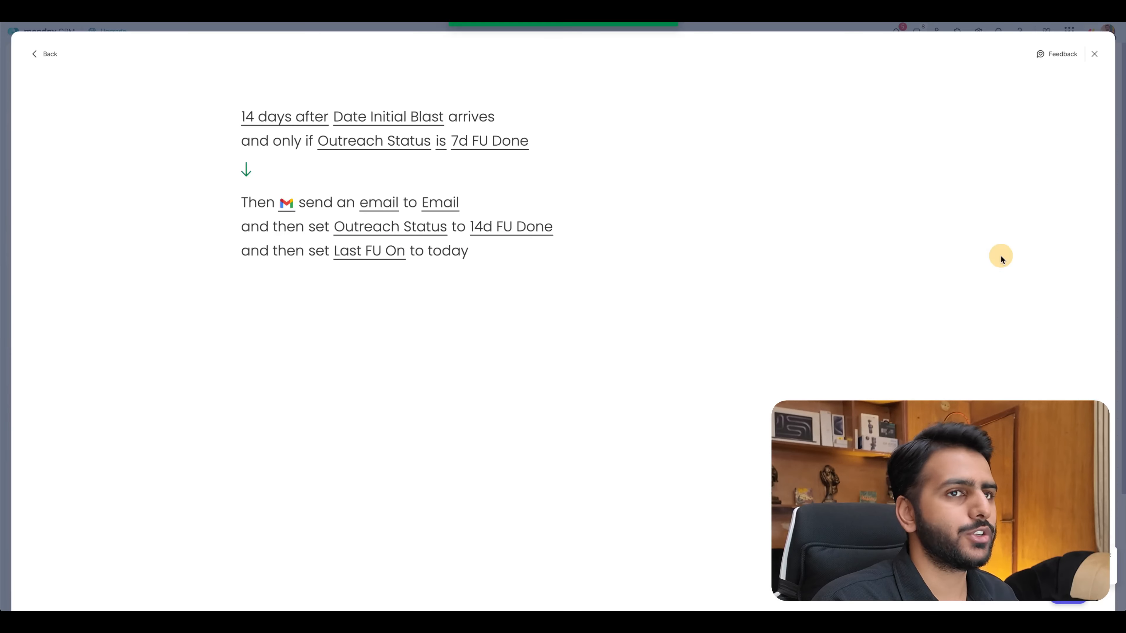
click(269, 117)
double_click(273, 184)
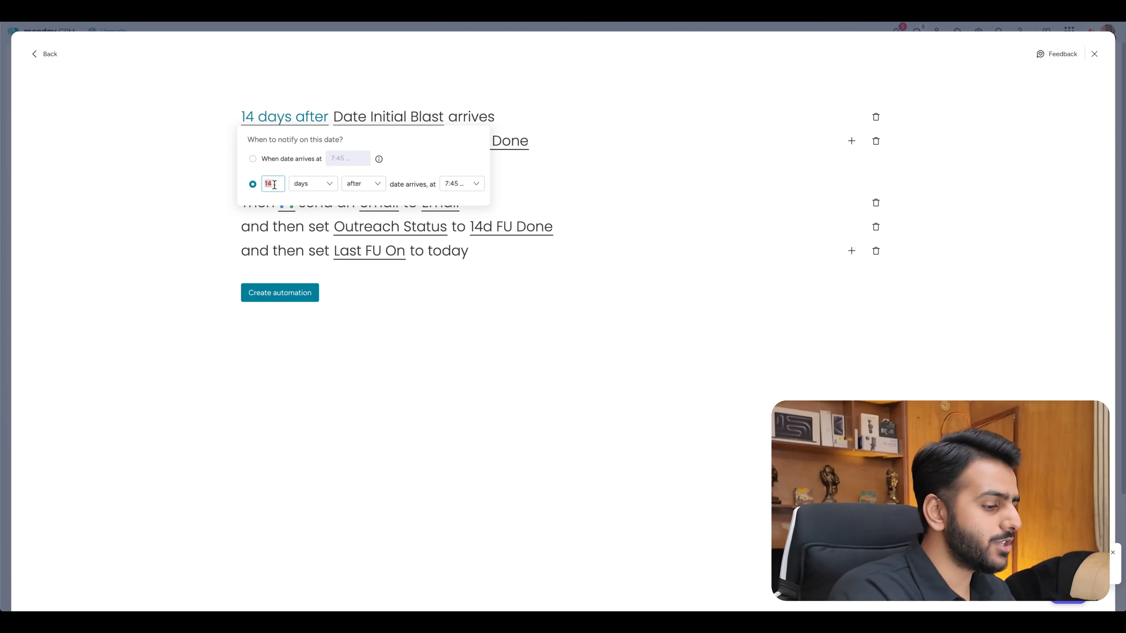
text(21)
click(167, 156)
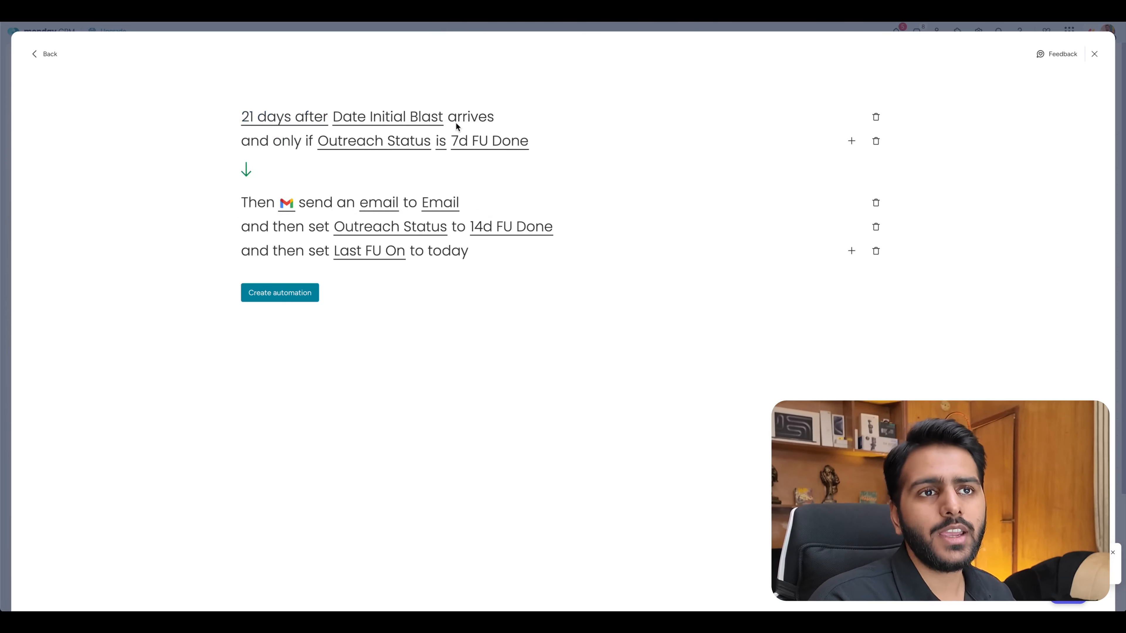
Set the copy's condition to Outreach Status is 14d FU Done and its status action to 21d FU Done.
click(488, 143)
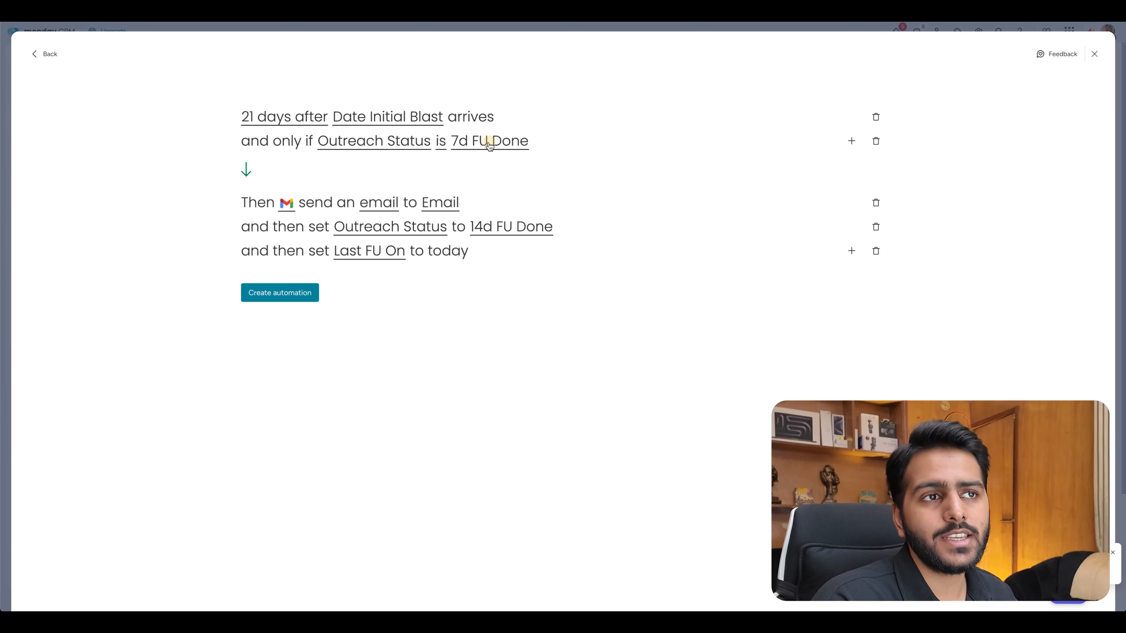
scroll(506, 208, down, 3)
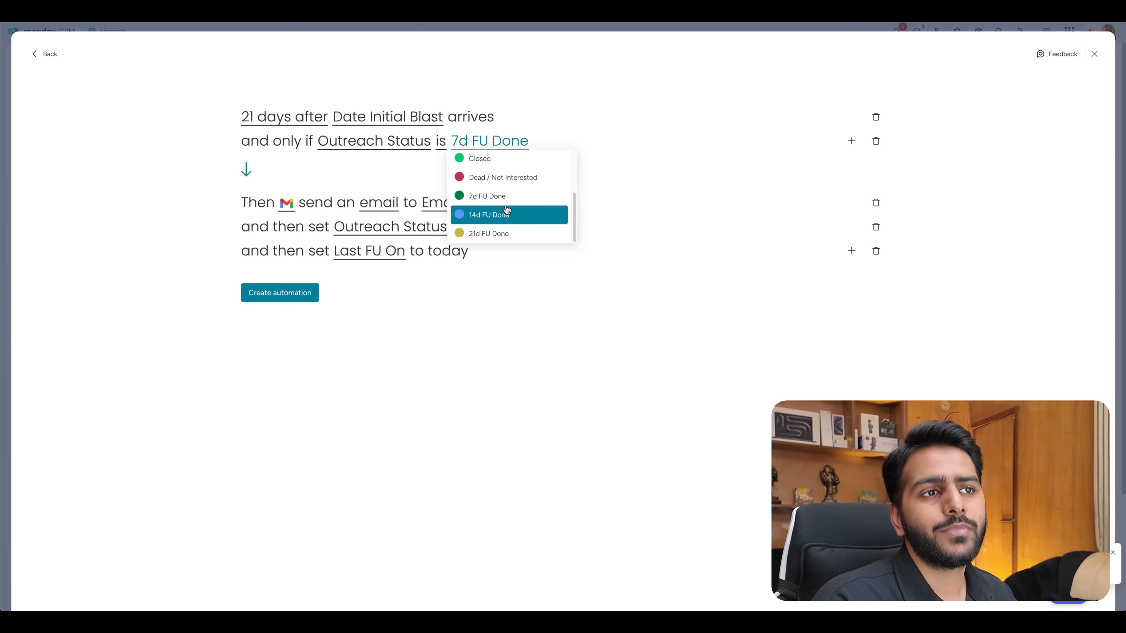
click(506, 213)
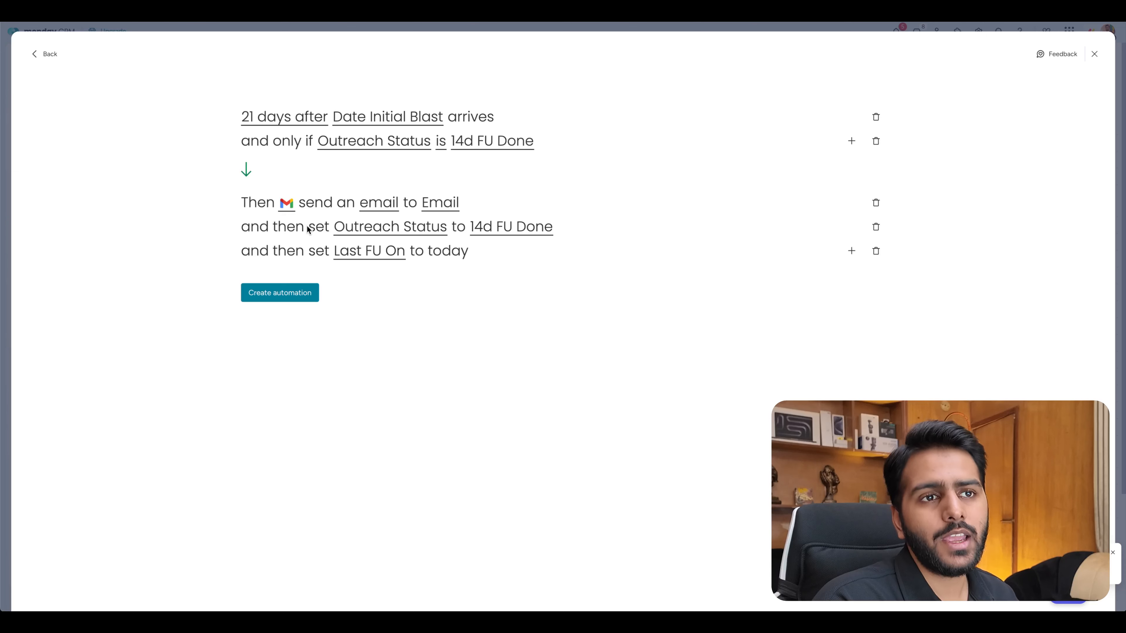
click(513, 230)
scroll(527, 301, down, 2)
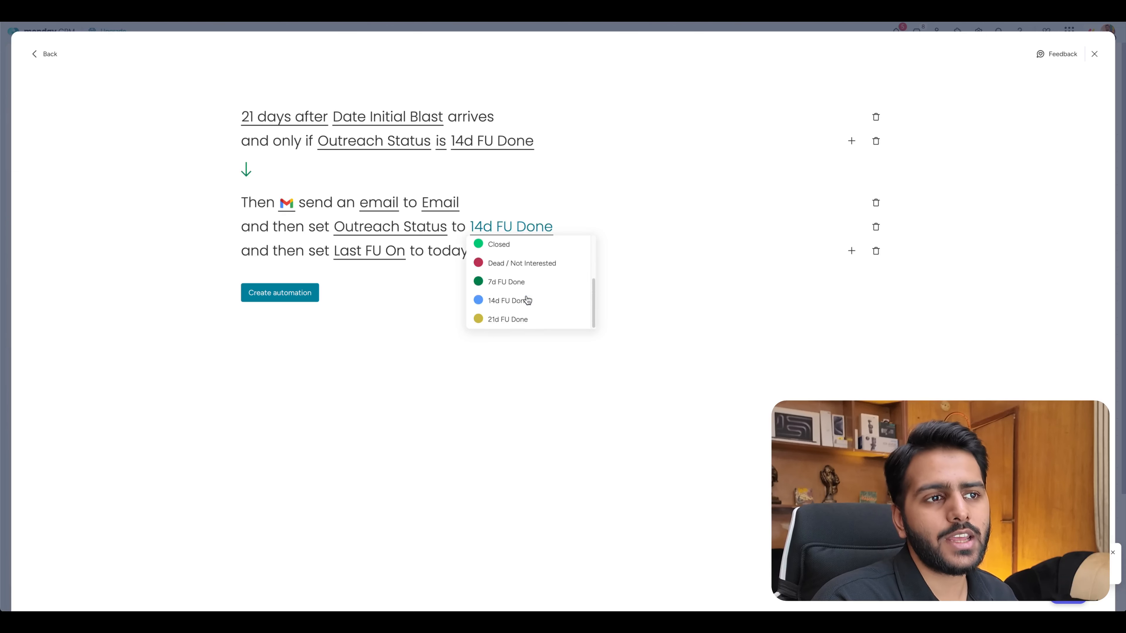
click(516, 325)
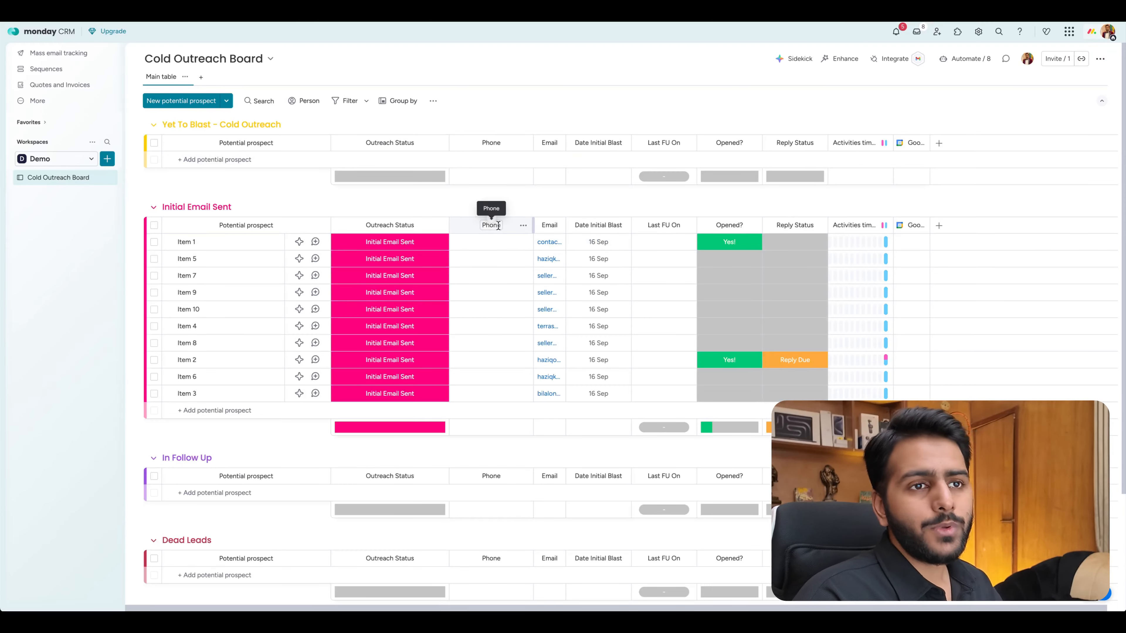
Look over the board's groups and inspect Item 1's Outreach Status labels and Date Initial Blast calendar.
scroll(487, 248, down, 2)
scroll(481, 270, up, 3)
scroll(479, 279, down, 3)
scroll(477, 284, up, 3)
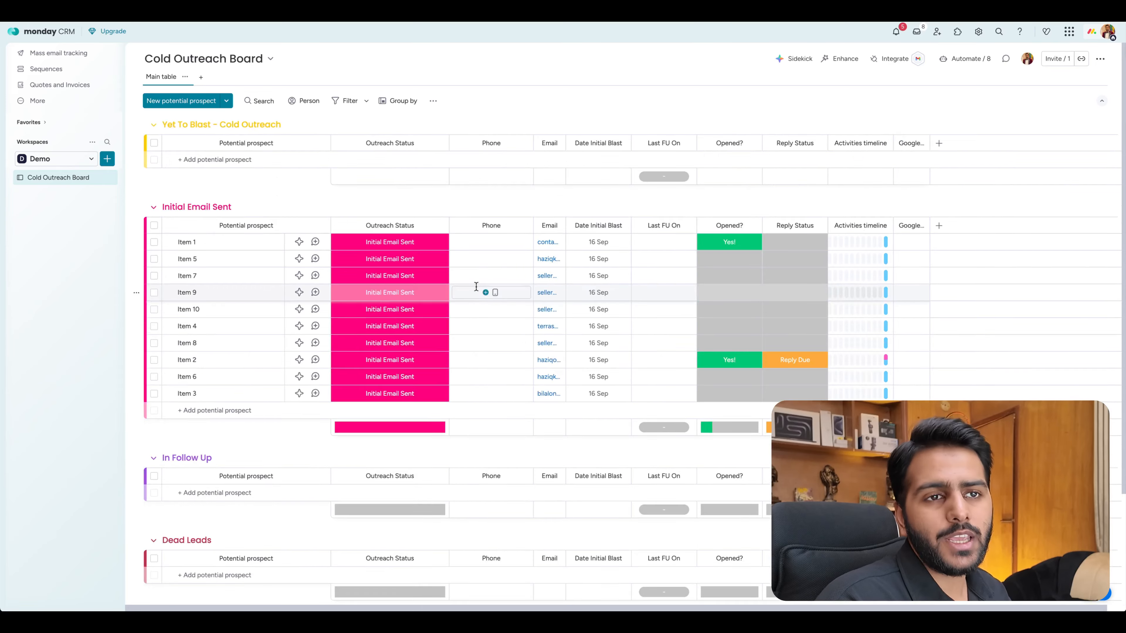
scroll(476, 287, down, 3)
scroll(477, 286, up, 3)
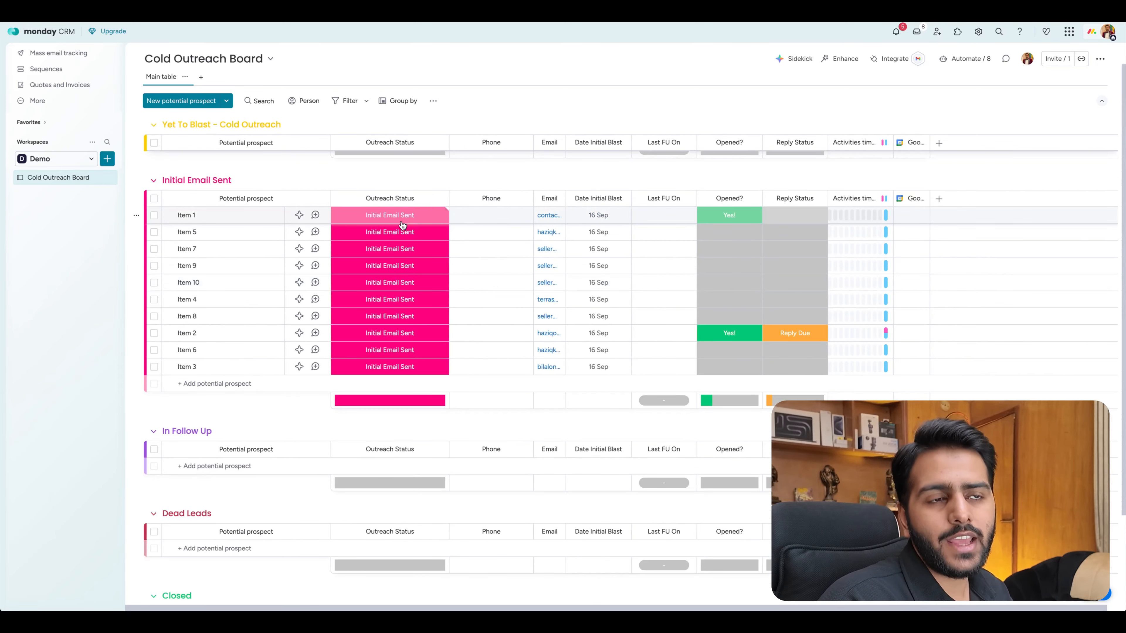
click(373, 222)
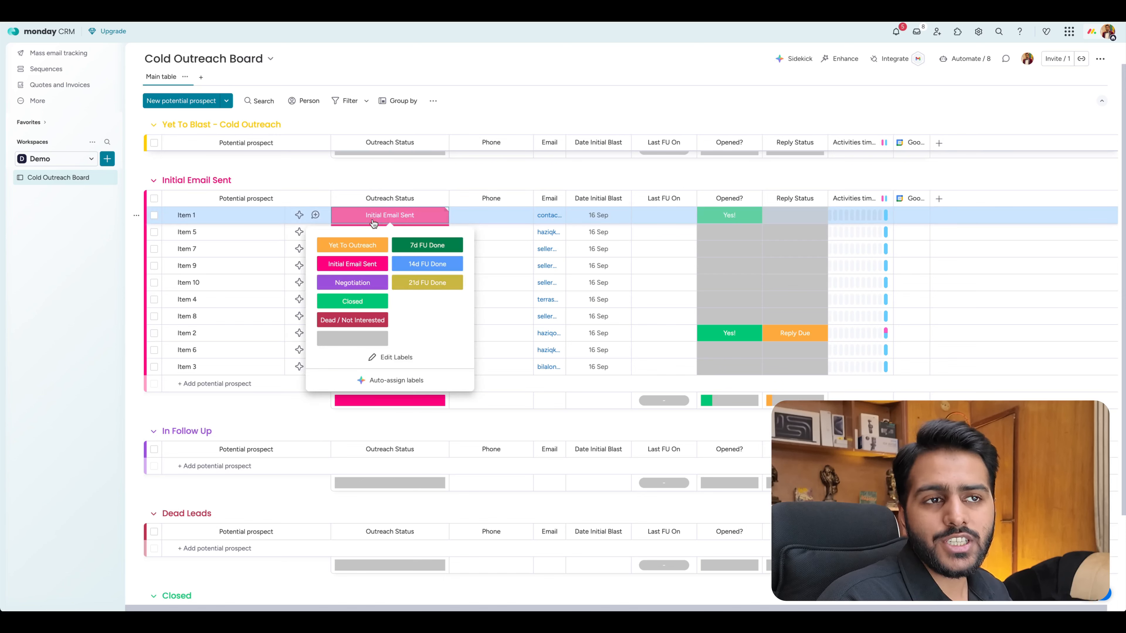
click(438, 182)
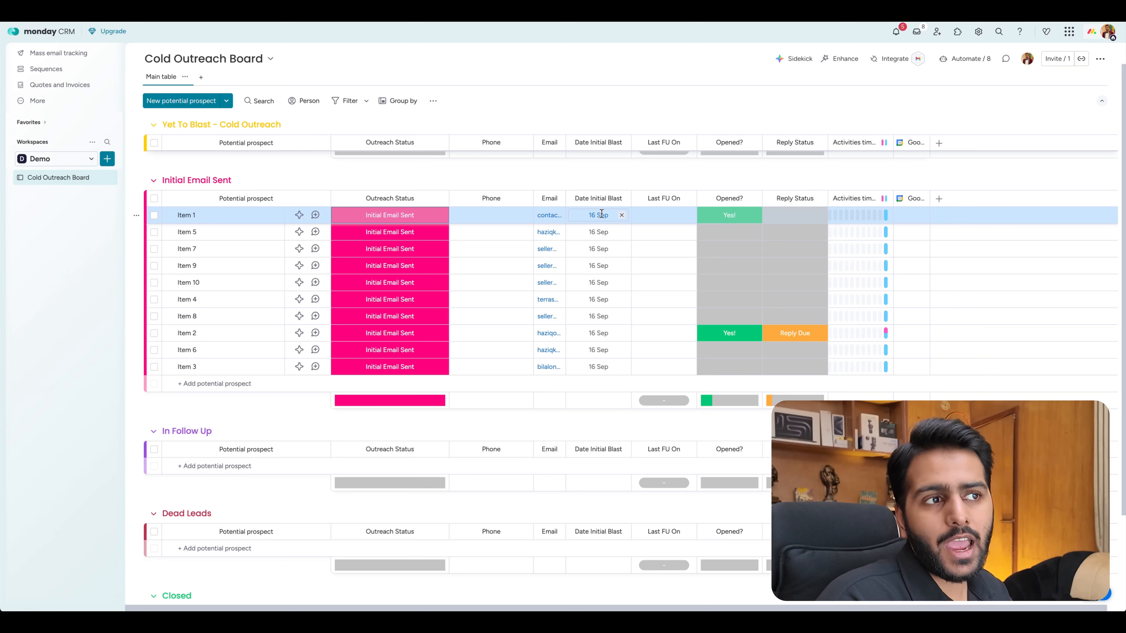
click(599, 217)
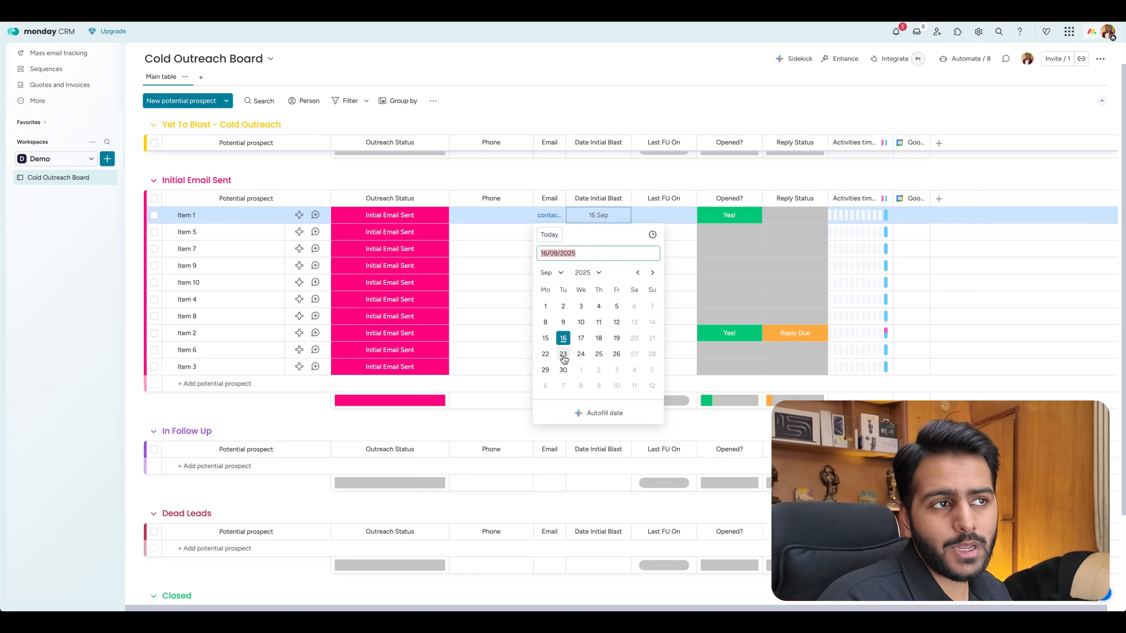
click(601, 218)
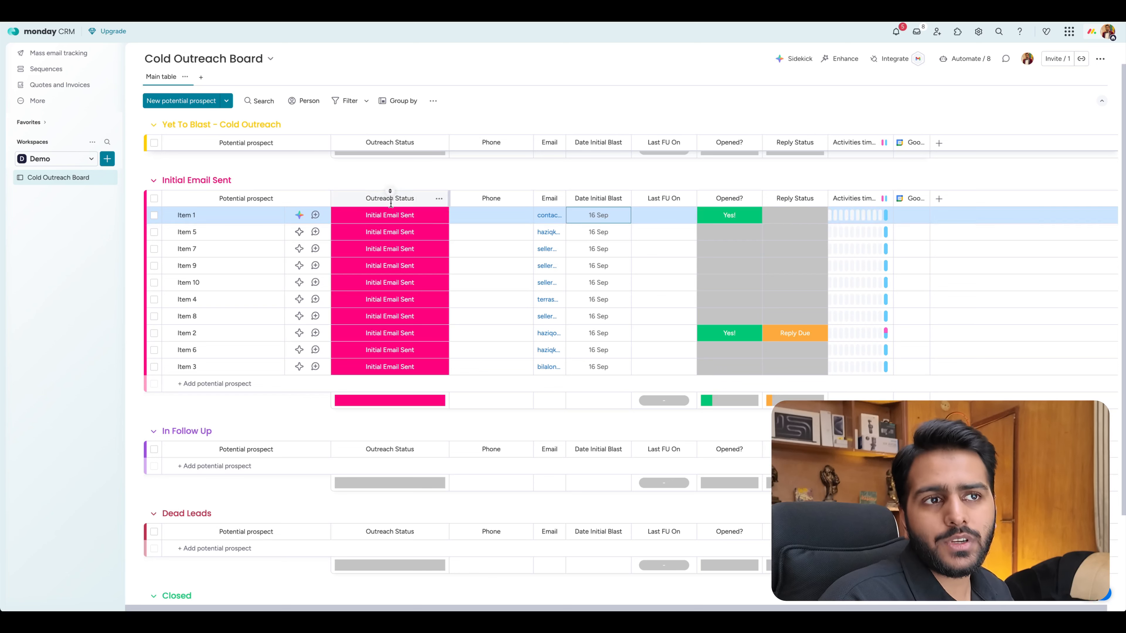
Try the Negotiation, Closed and Dead / Not Interested labels in turn as Item 1's Outreach Status.
click(376, 221)
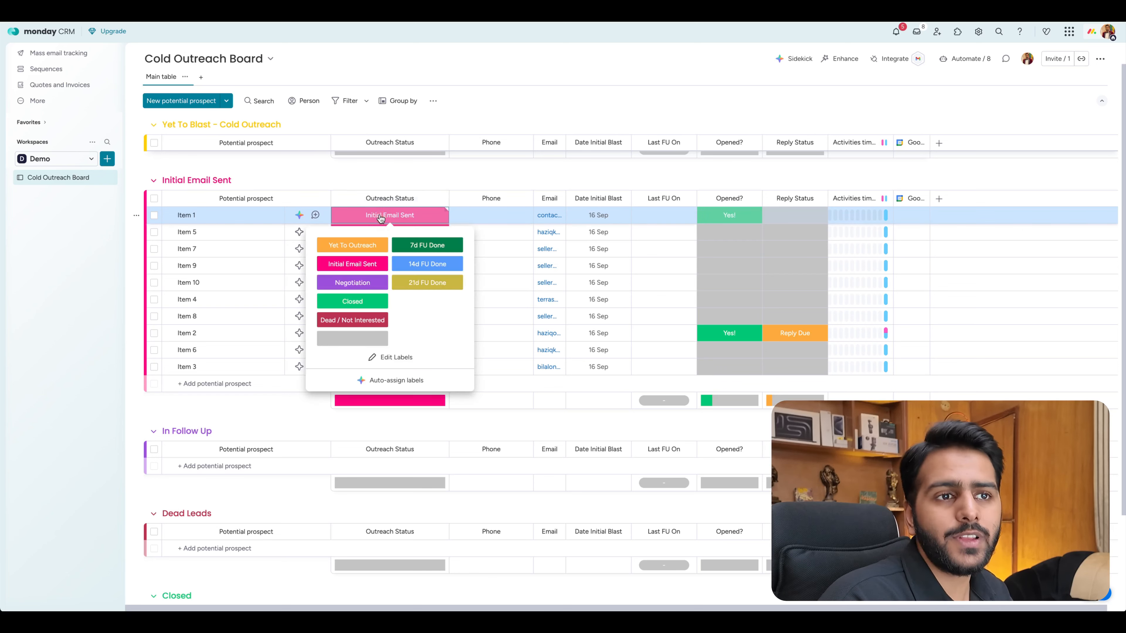
click(354, 286)
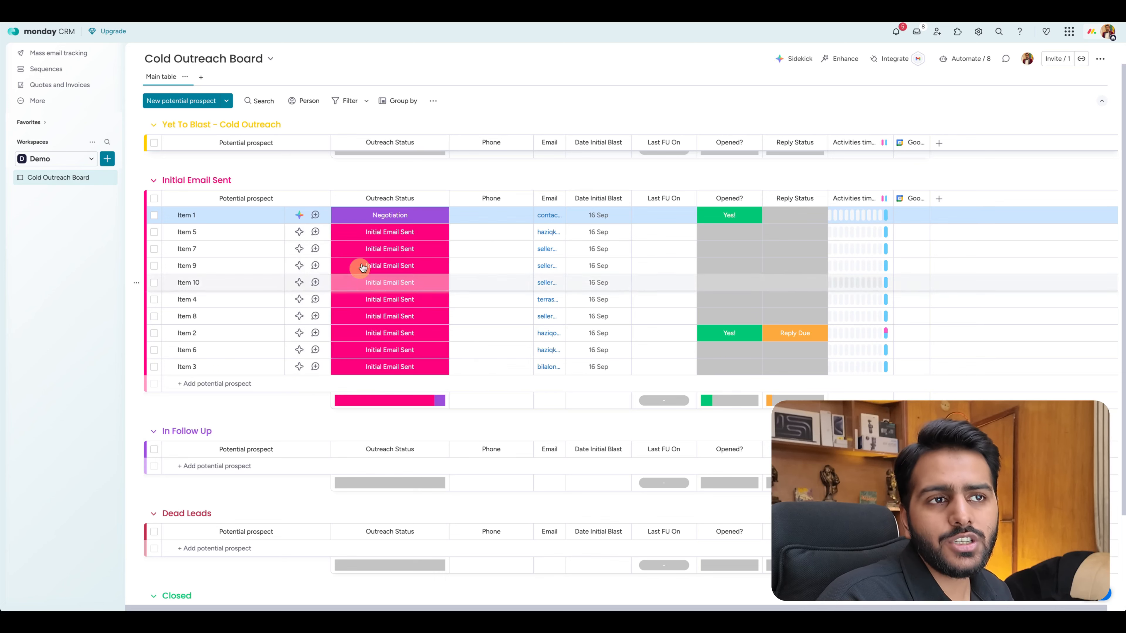
click(389, 215)
click(352, 301)
click(377, 215)
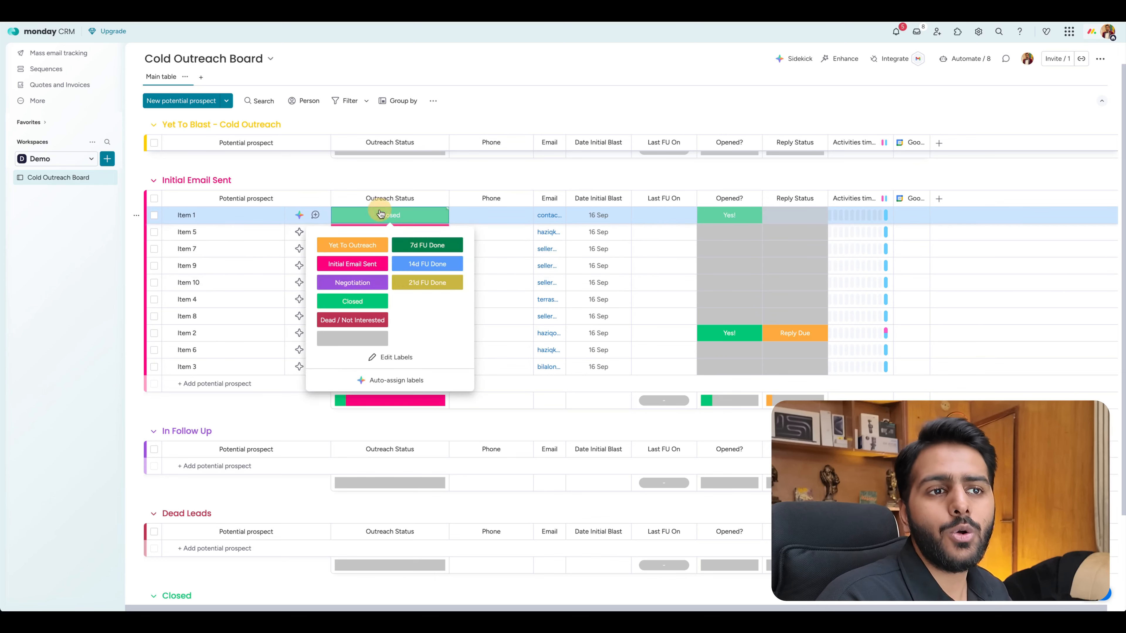
click(353, 319)
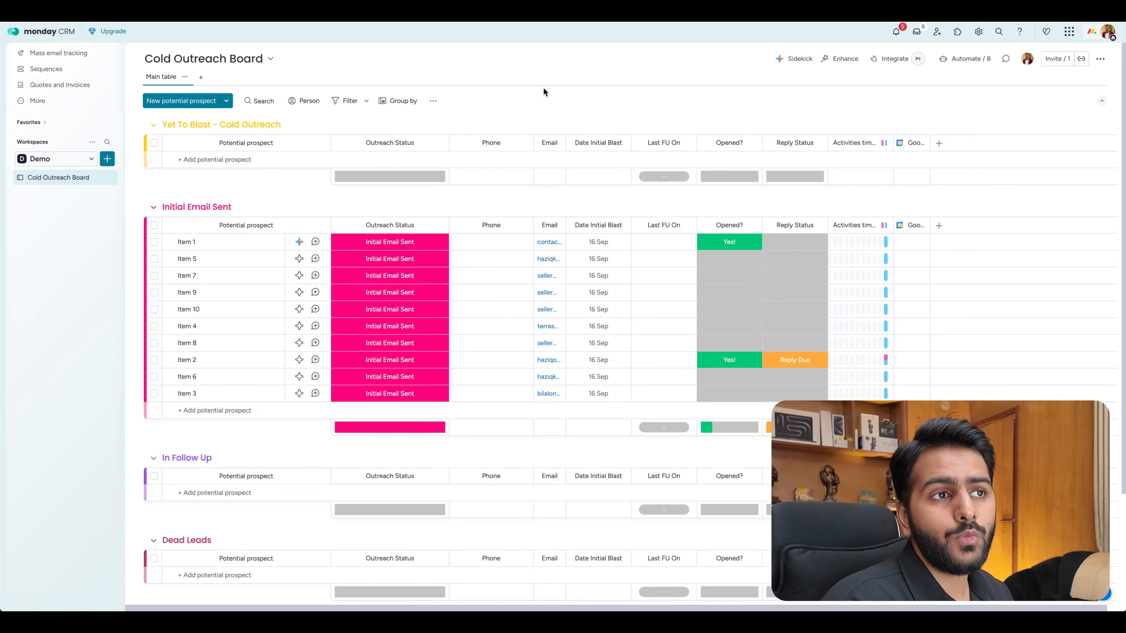
Review the Outreach Status labels available for Item 5 in the Initial Email Sent group.
scroll(545, 92, down, 1)
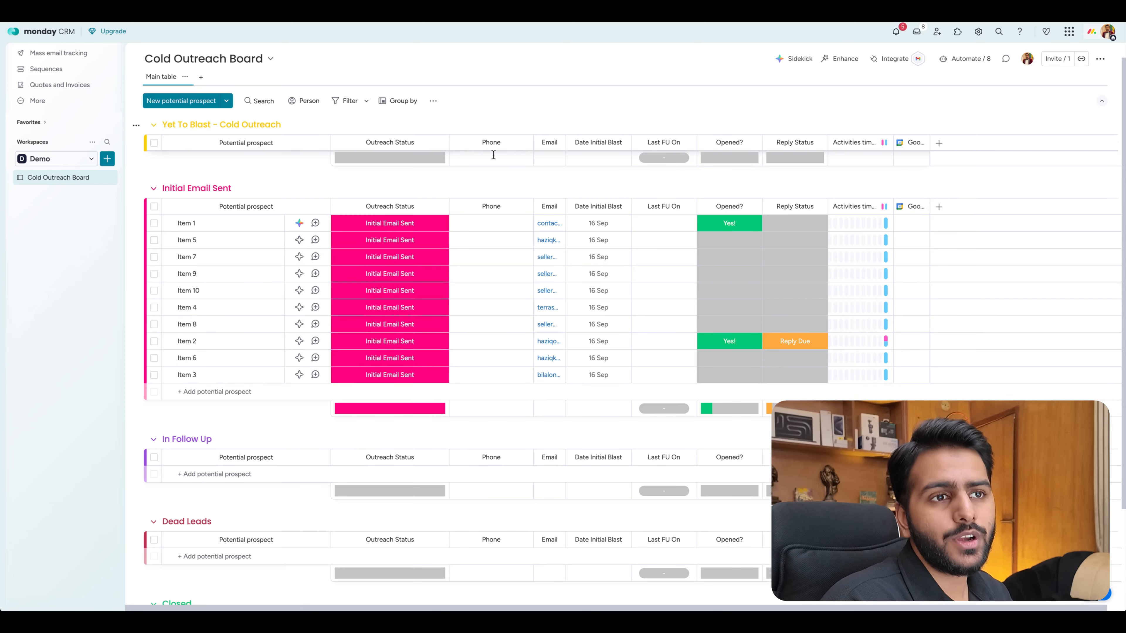
click(423, 240)
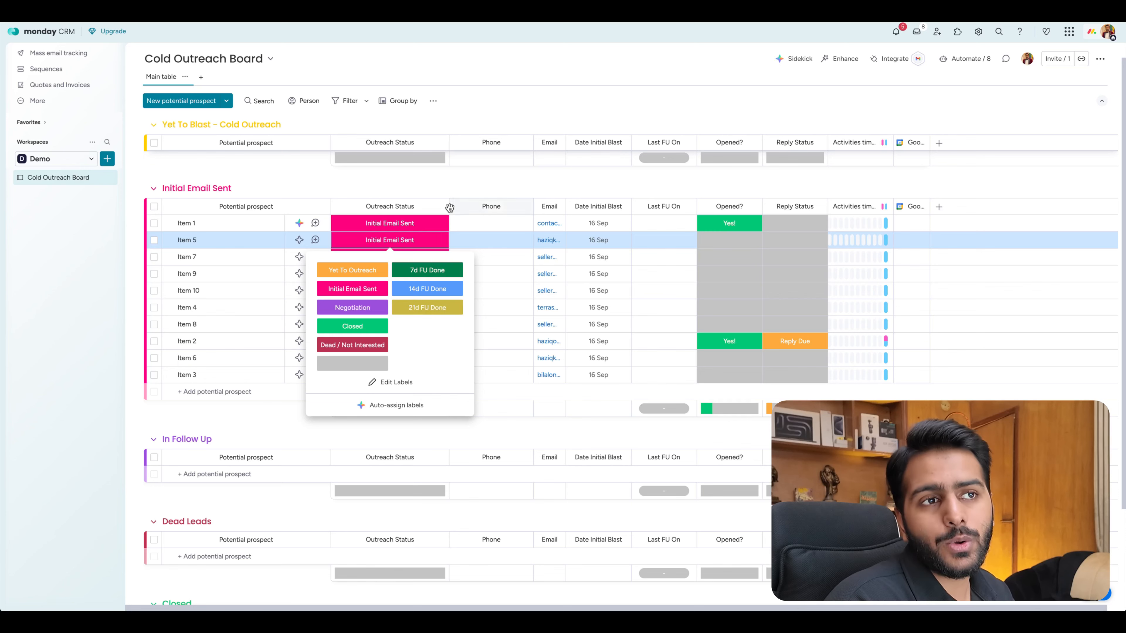
click(436, 182)
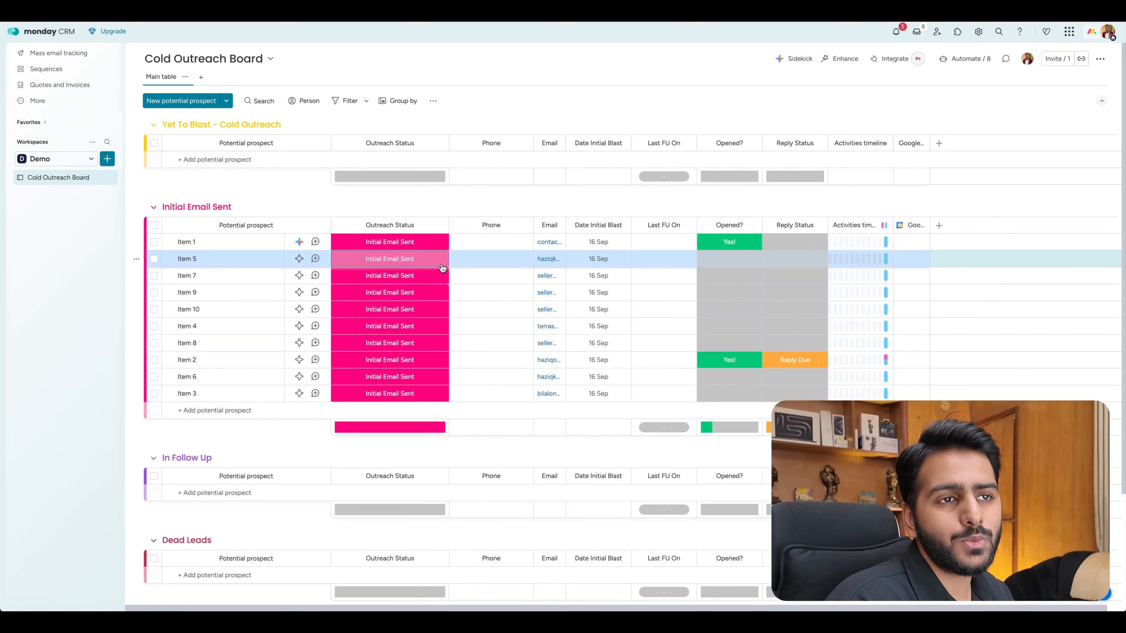
Review the 21-day follow-up automation's actions and the Outreach Status labels available for its status action.
click(439, 244)
click(965, 59)
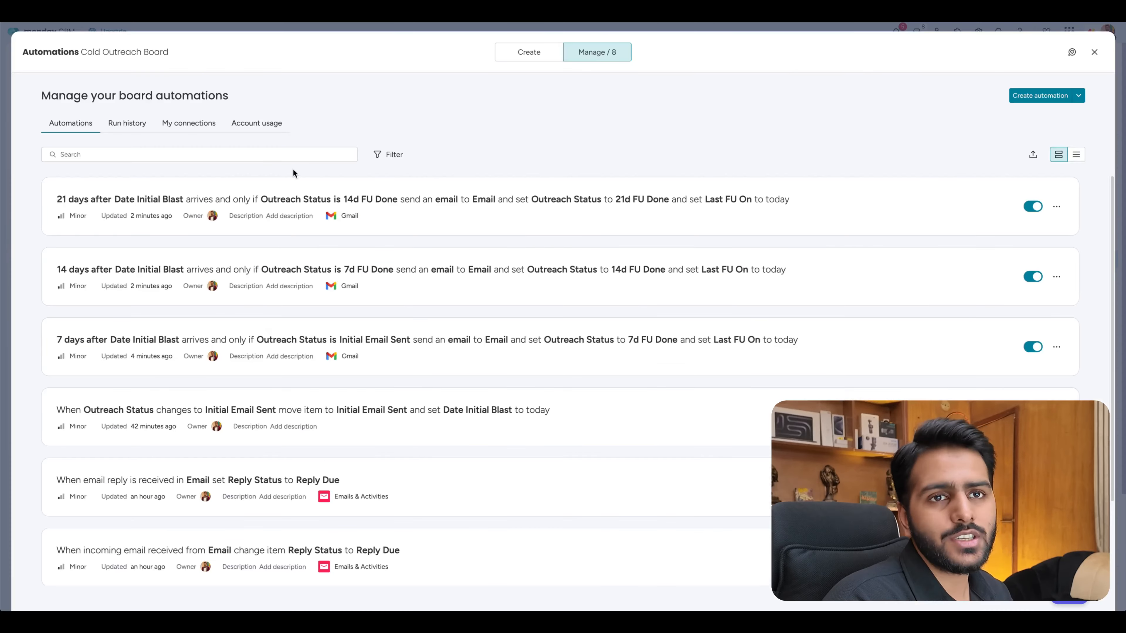
click(151, 204)
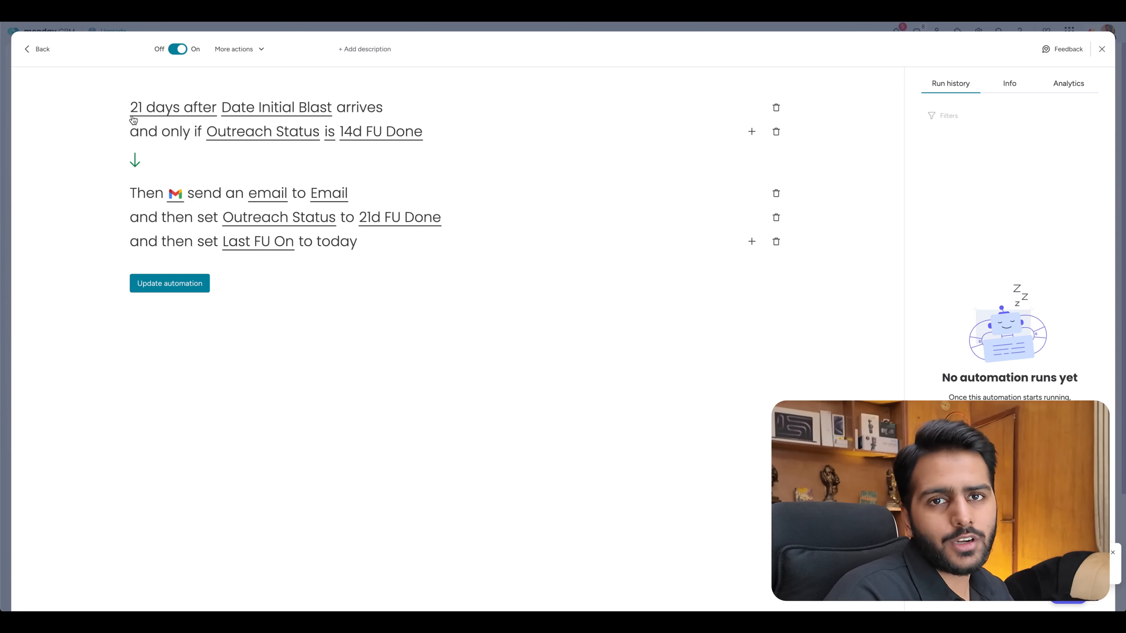
click(749, 242)
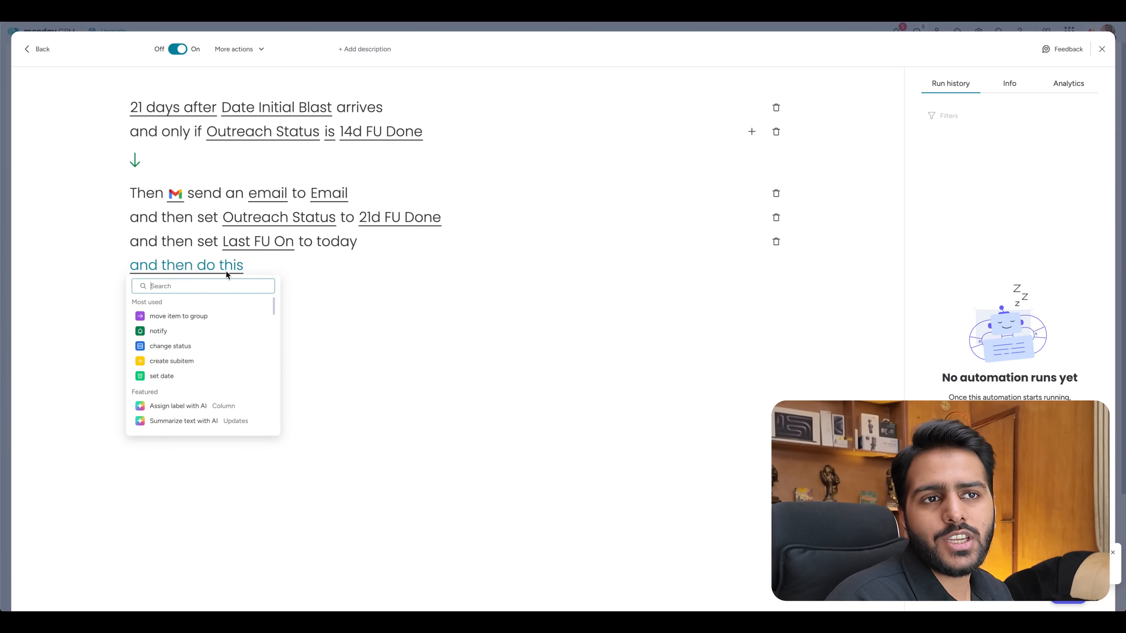
click(409, 218)
scroll(421, 292, down, 2)
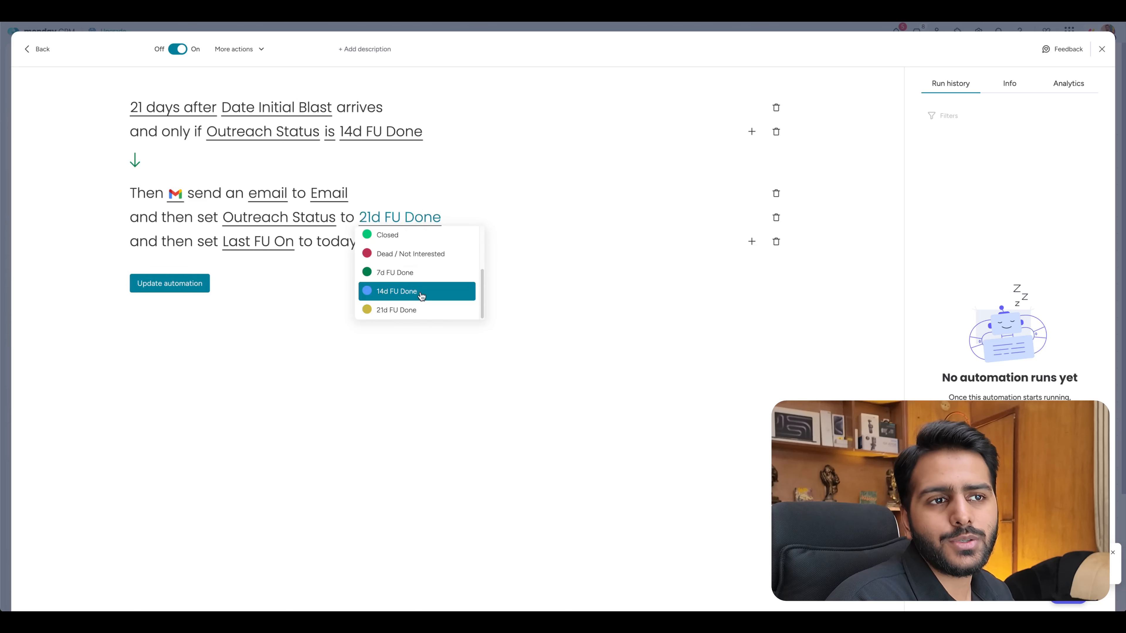
click(539, 216)
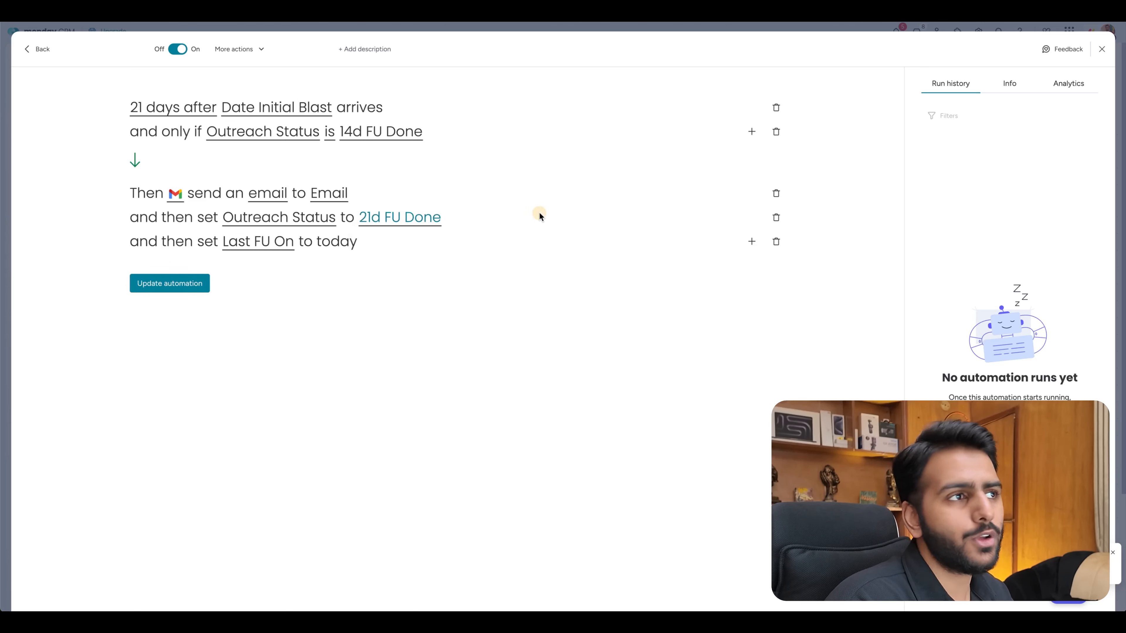
click(1101, 50)
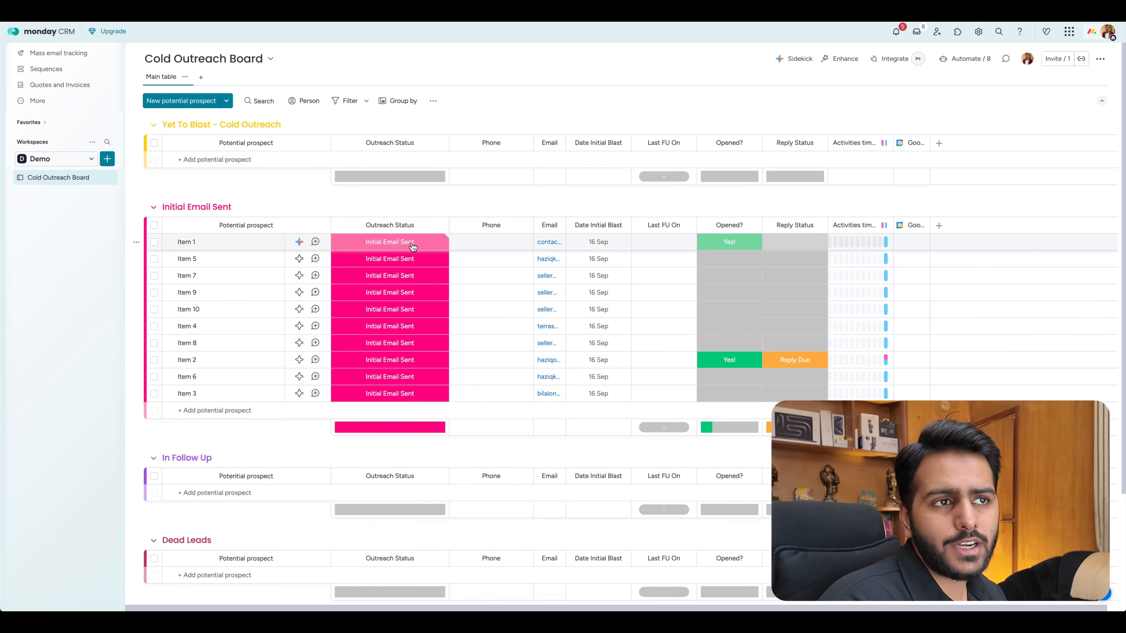
Start a new board automation triggered 3 days after the Last FU On date arrives.
scroll(412, 246, down, 1)
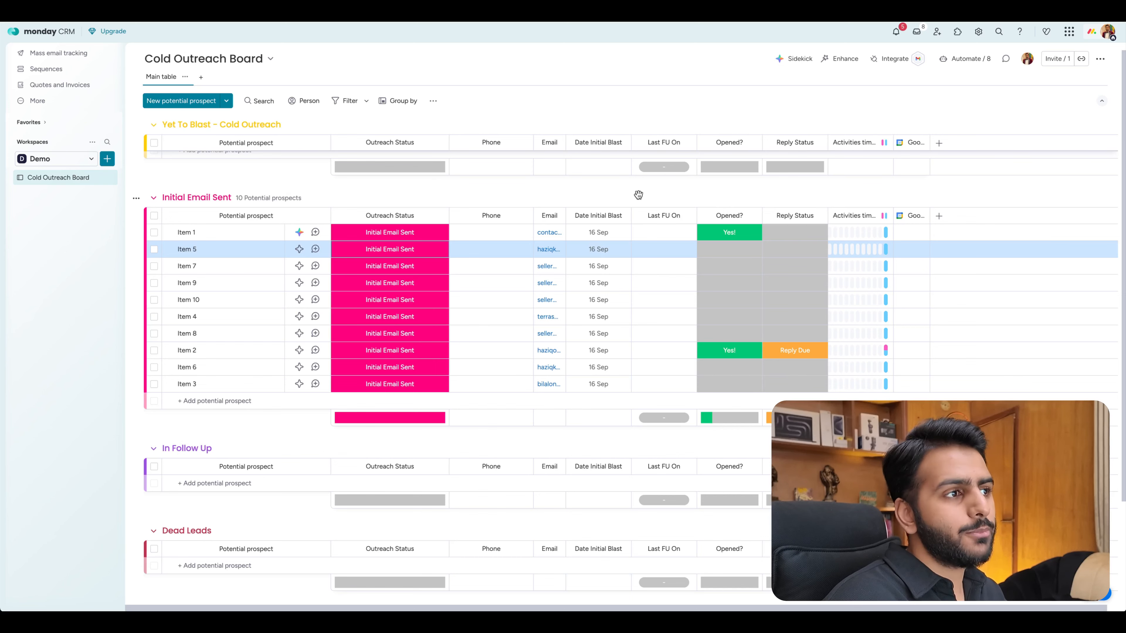
click(965, 62)
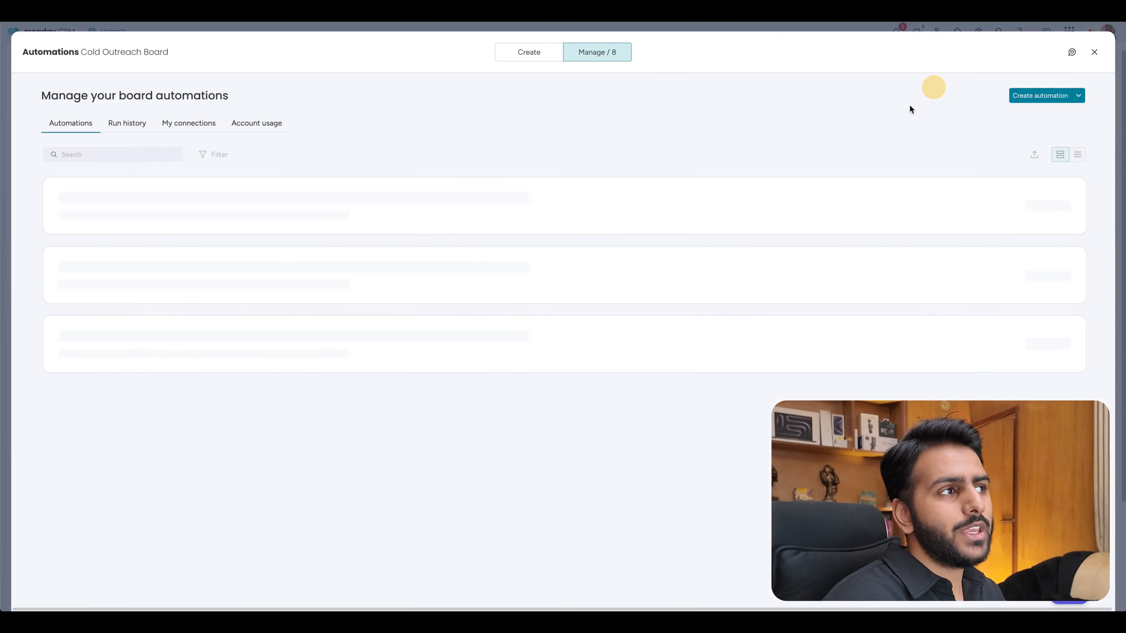
click(1062, 94)
click(304, 121)
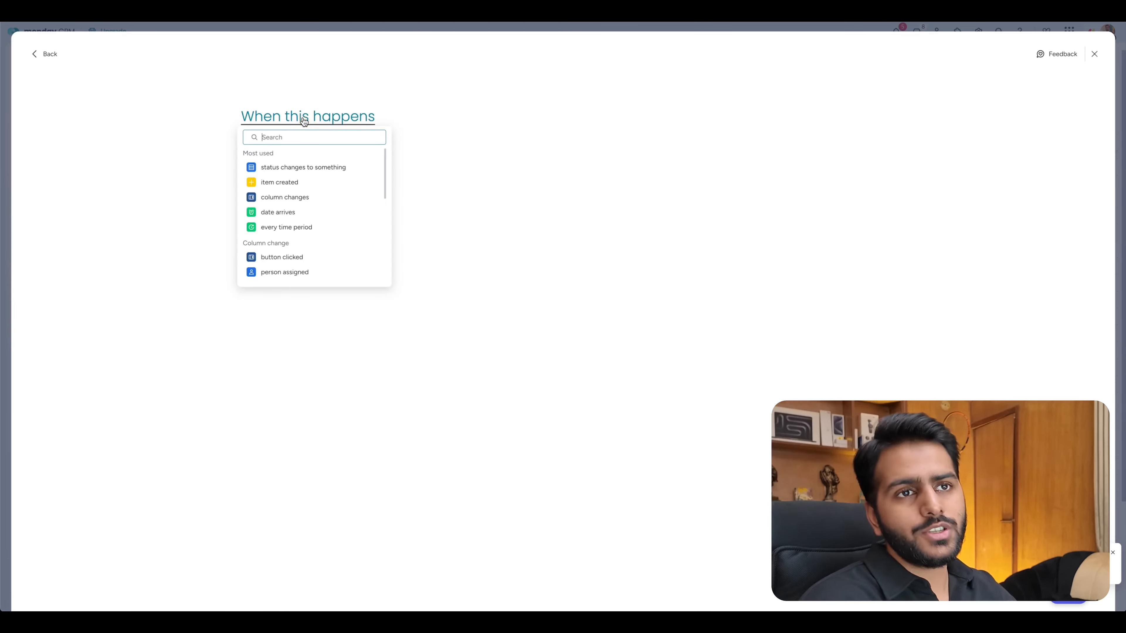
click(278, 212)
click(253, 184)
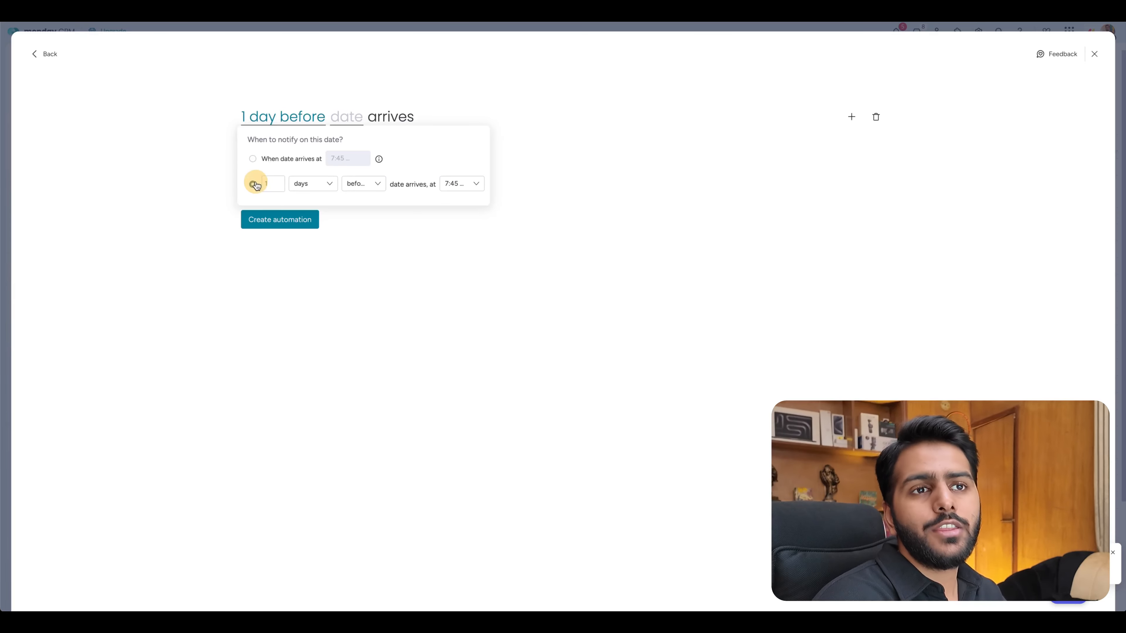
double_click(273, 183)
text(3)
click(370, 183)
click(357, 225)
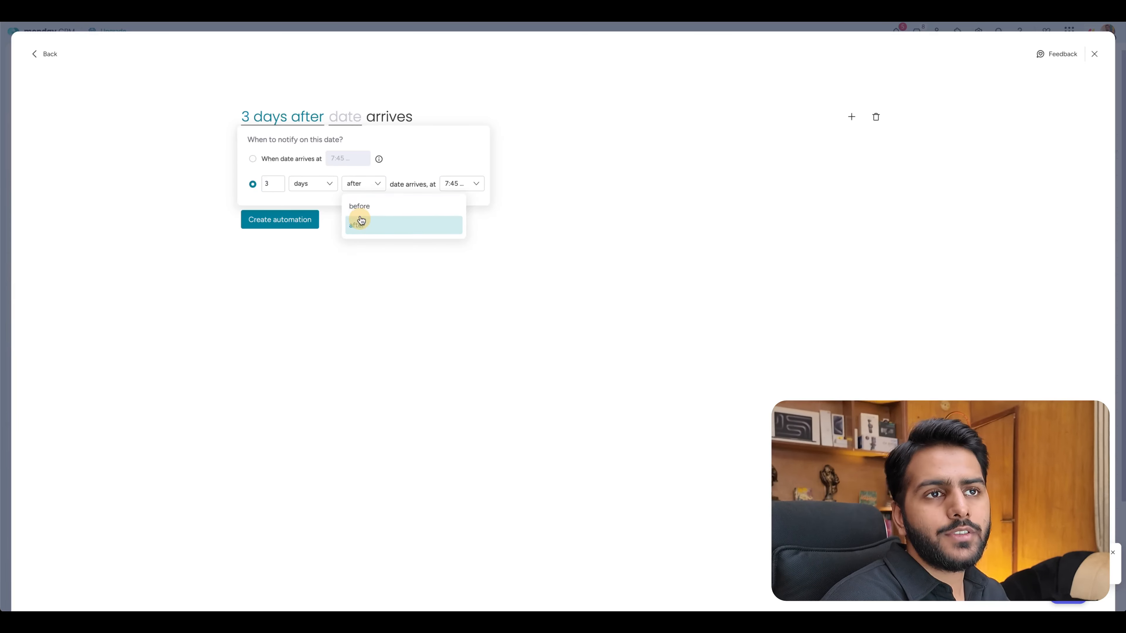
click(345, 117)
click(377, 174)
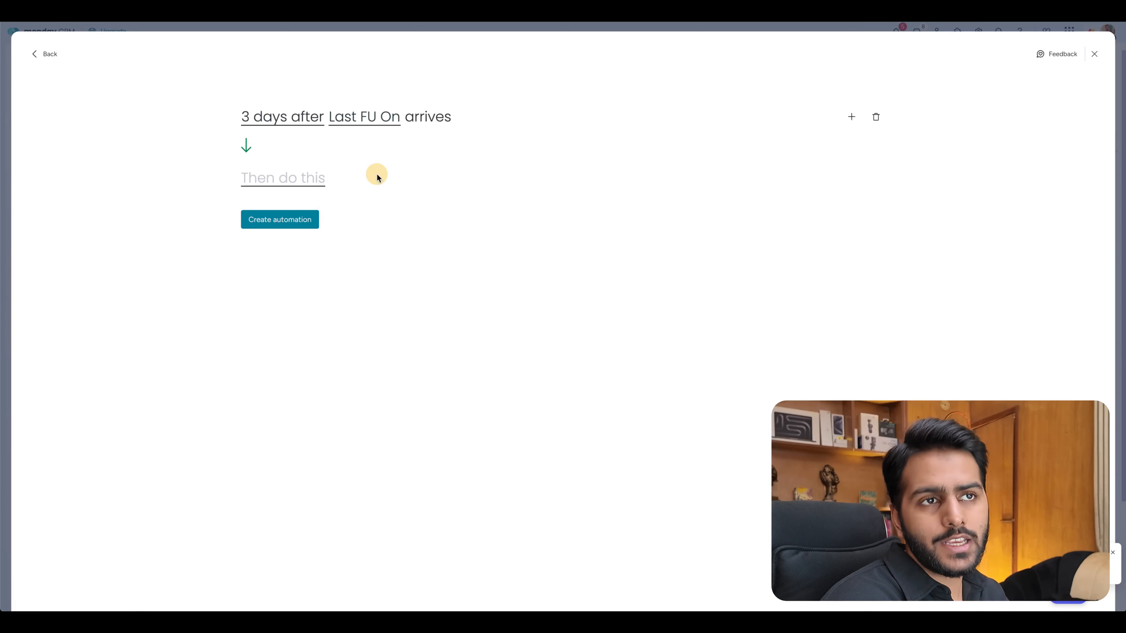
Add a condition to the automation that Outreach Status is 21d FU Done.
click(852, 116)
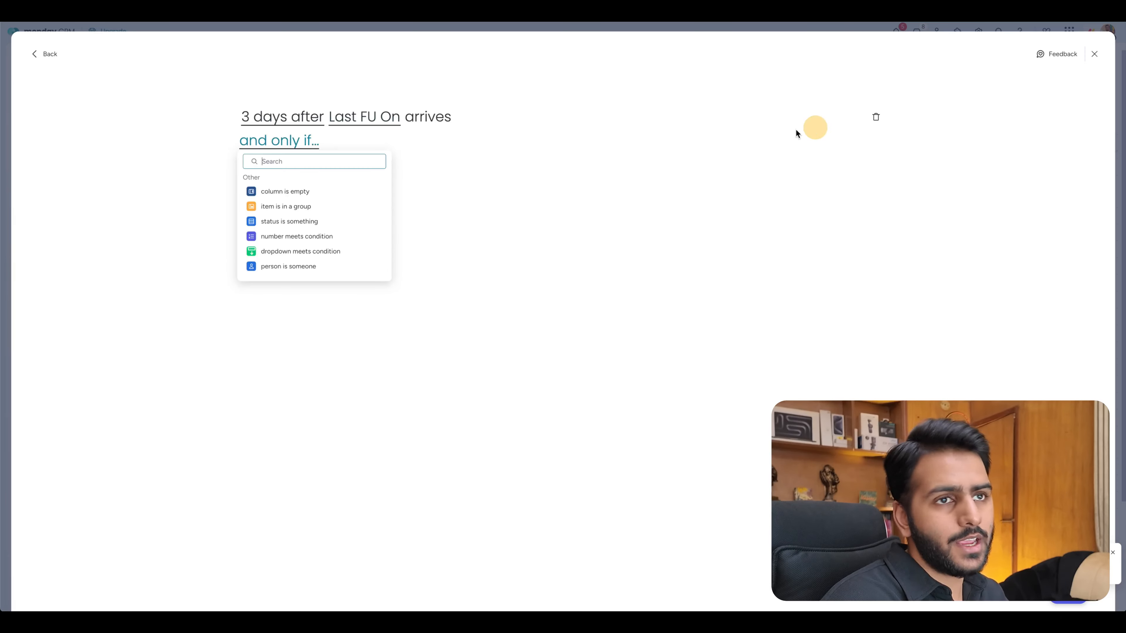
click(295, 221)
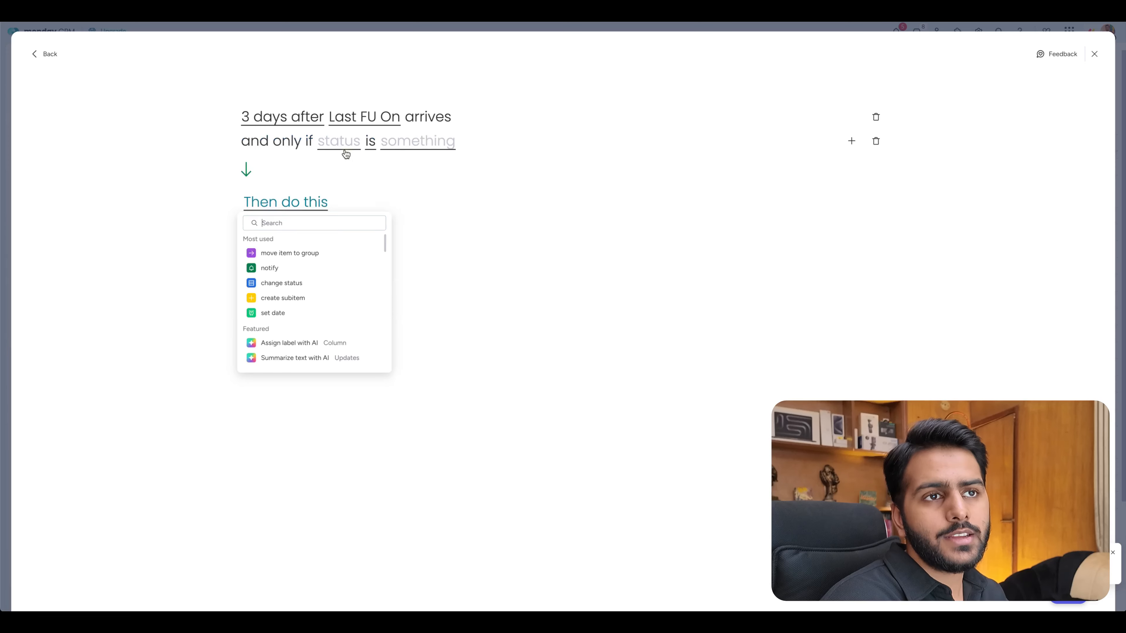
click(342, 141)
click(361, 187)
click(460, 141)
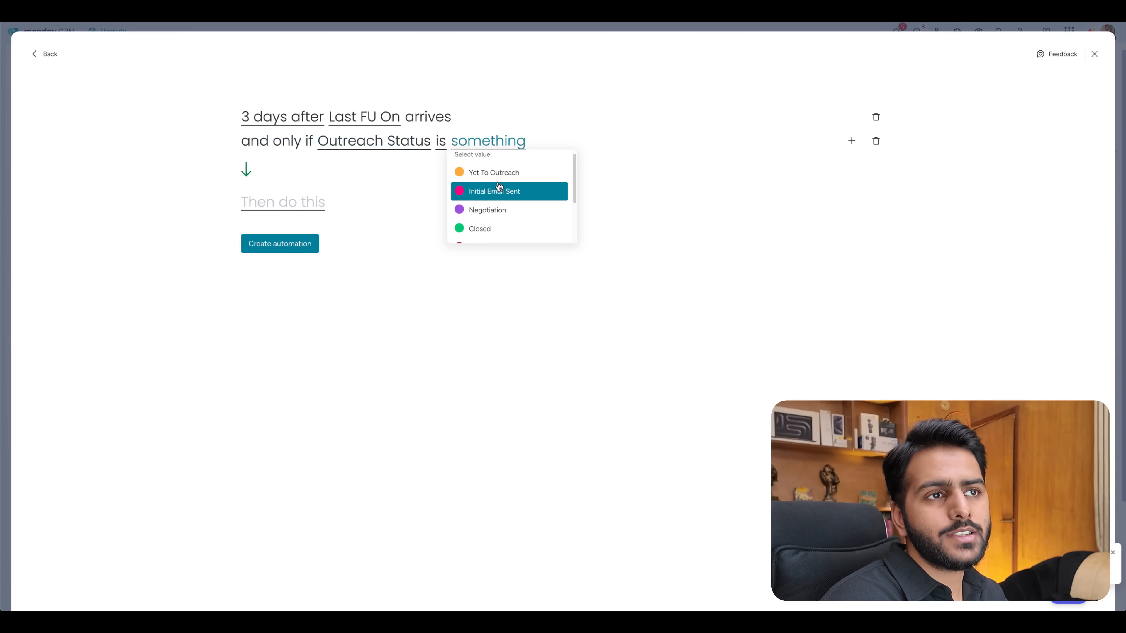
scroll(504, 218, down, 2)
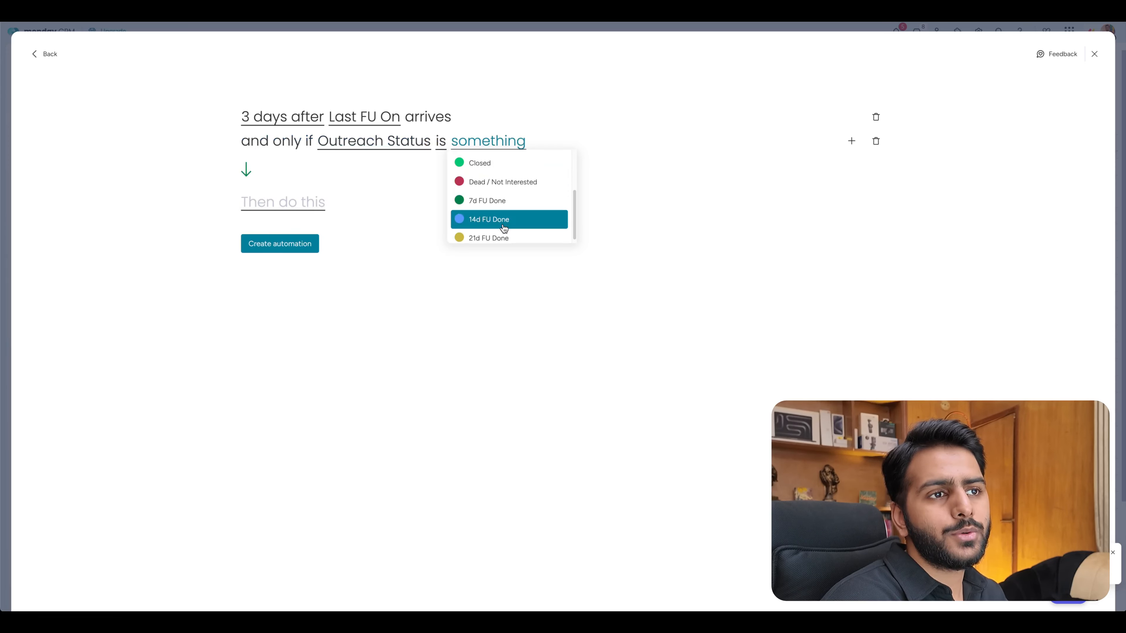
click(502, 234)
click(291, 201)
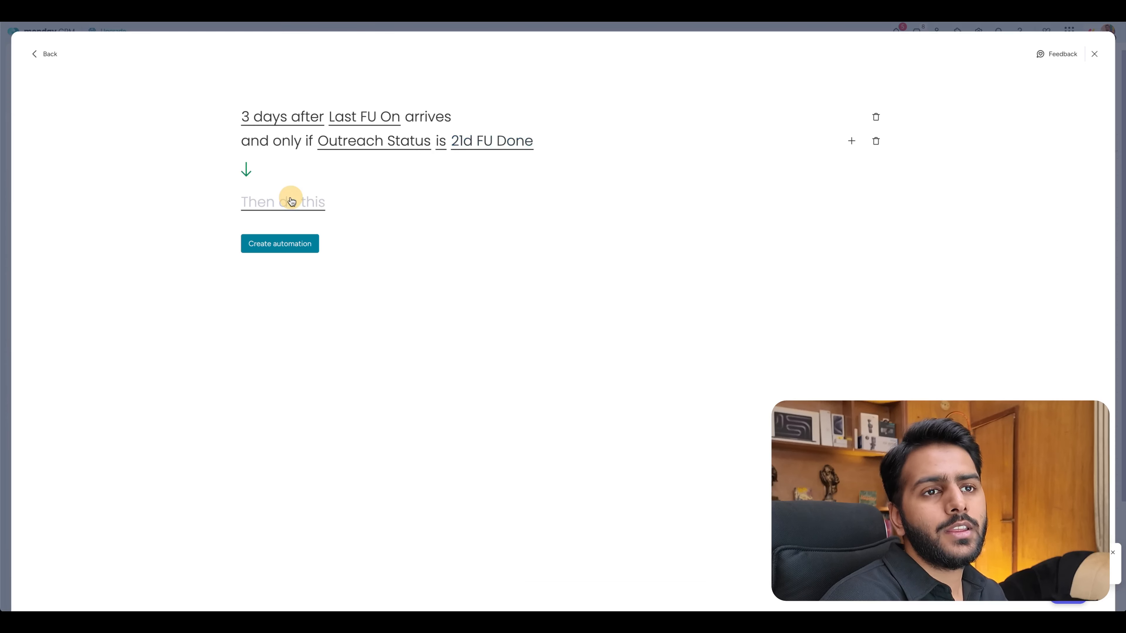
click(299, 254)
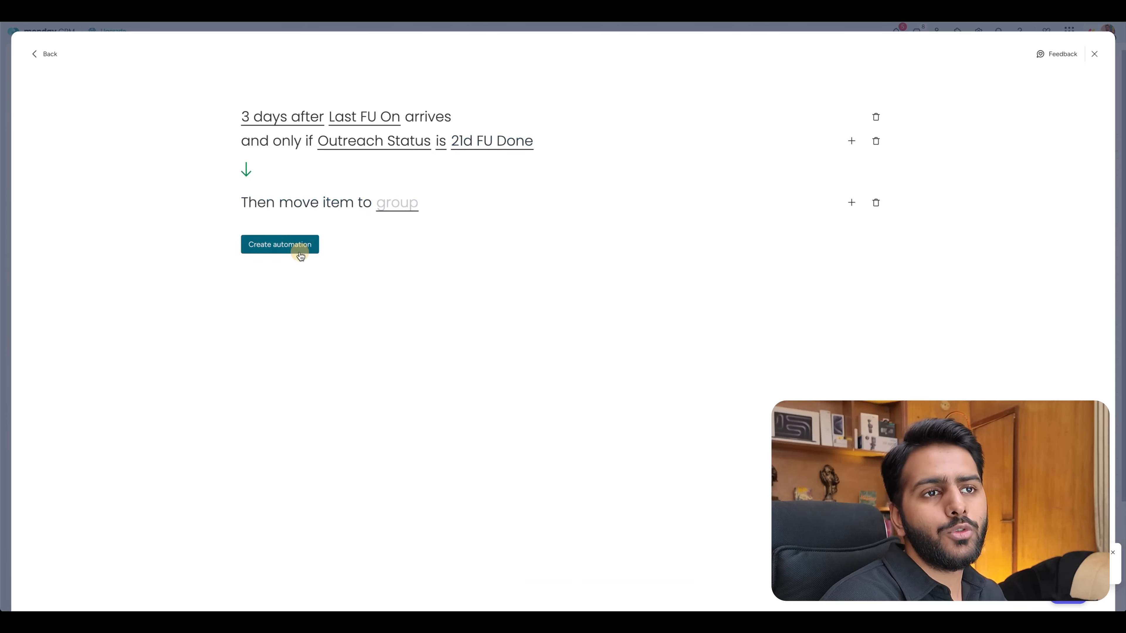
click(395, 205)
click(876, 203)
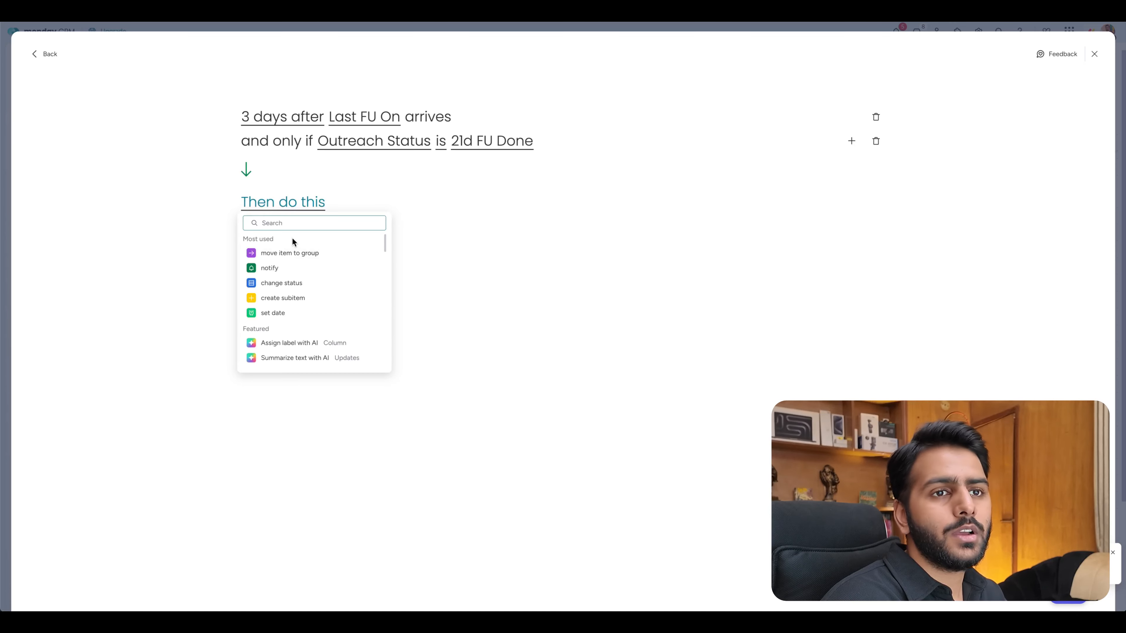
Add an action that sets Outreach Status to Dead / Not Interested, and create the automation.
click(284, 283)
click(339, 202)
click(368, 238)
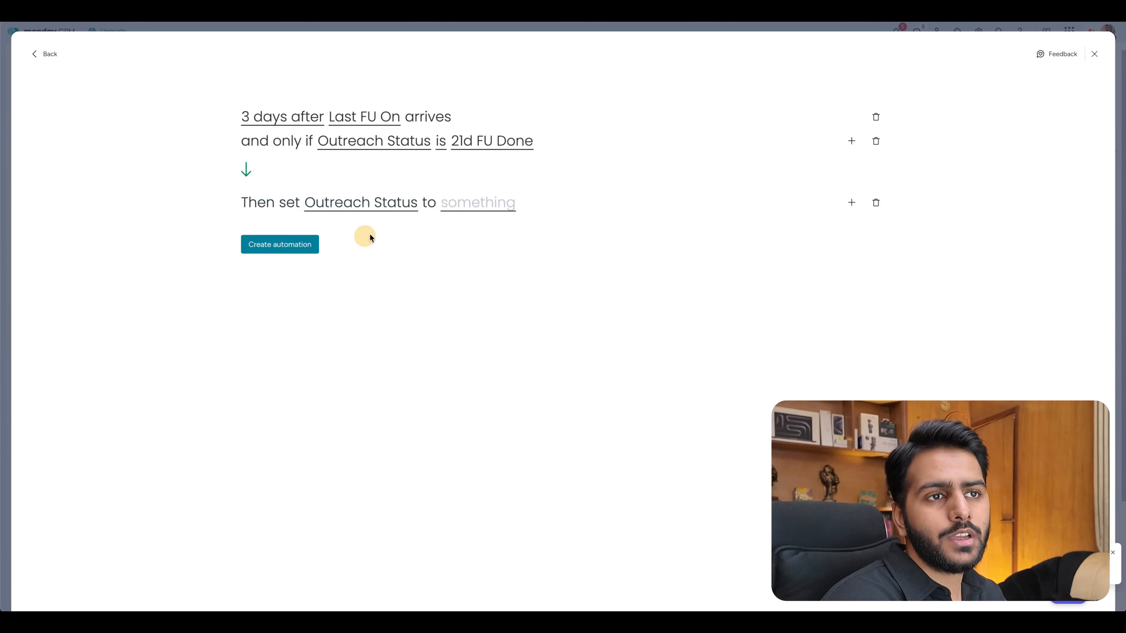
click(483, 205)
scroll(492, 261, down, 2)
scroll(496, 272, up, 1)
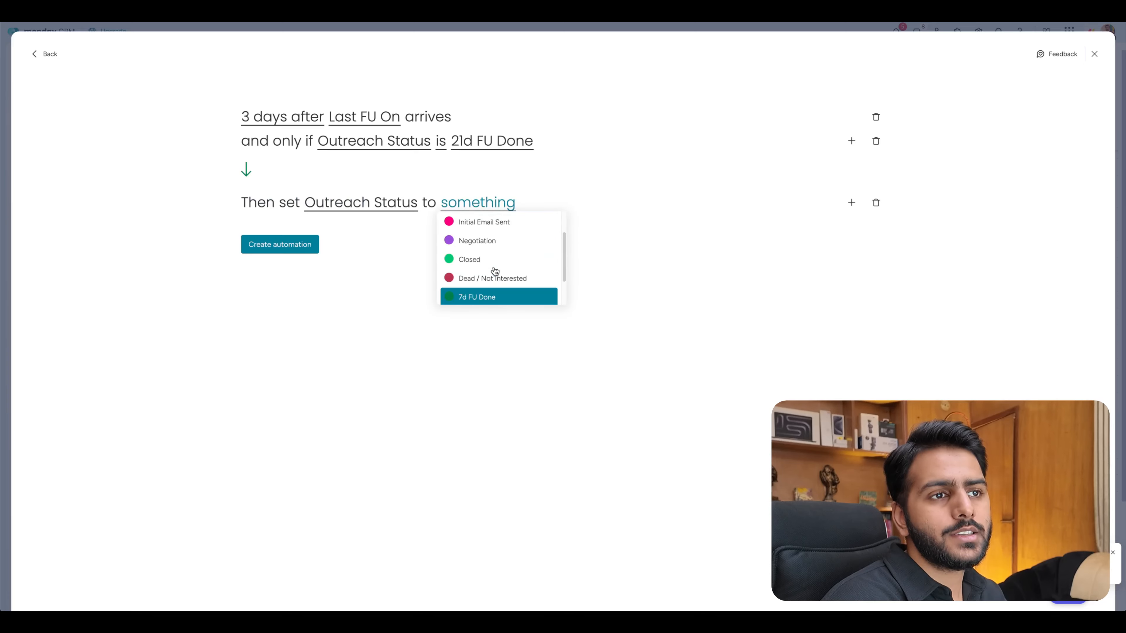
click(495, 278)
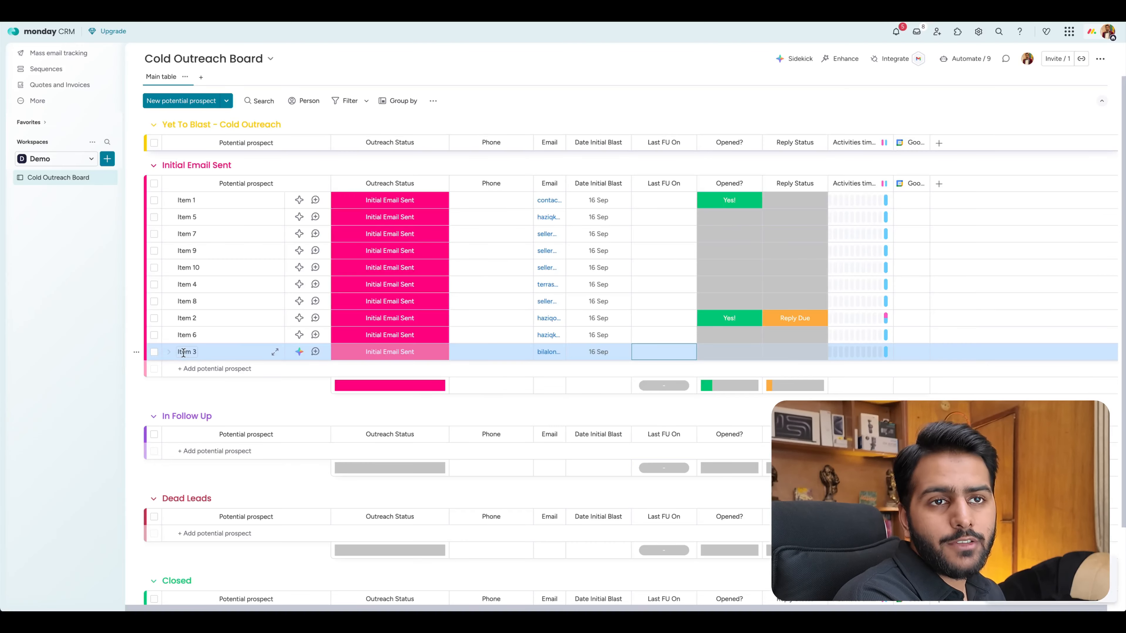
Set Item 3's Last FU On date to 16 Sep and its Outreach Status to 21d FU Done.
click(624, 352)
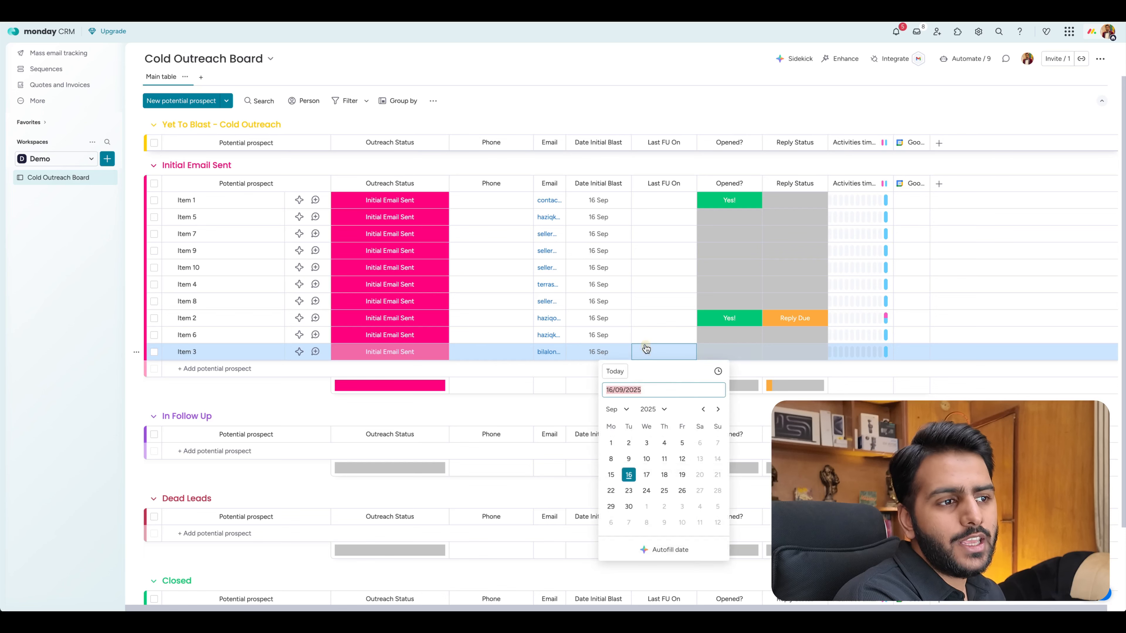
click(630, 475)
click(389, 352)
click(423, 419)
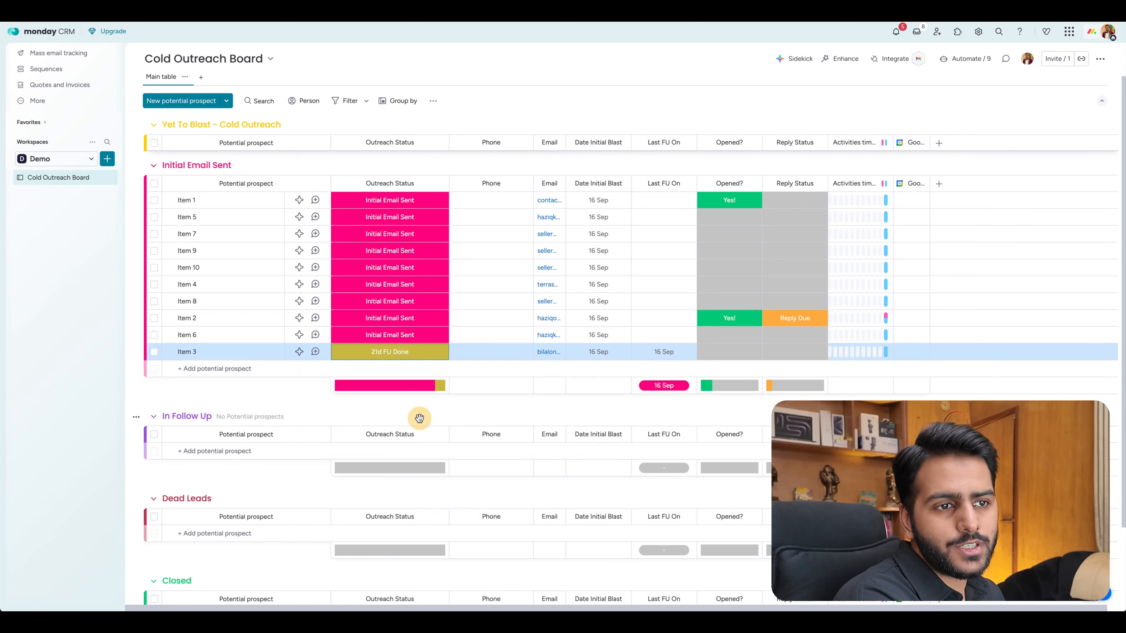
Check the Last FU On calendar of Item 3 against the board's list of automations.
click(658, 353)
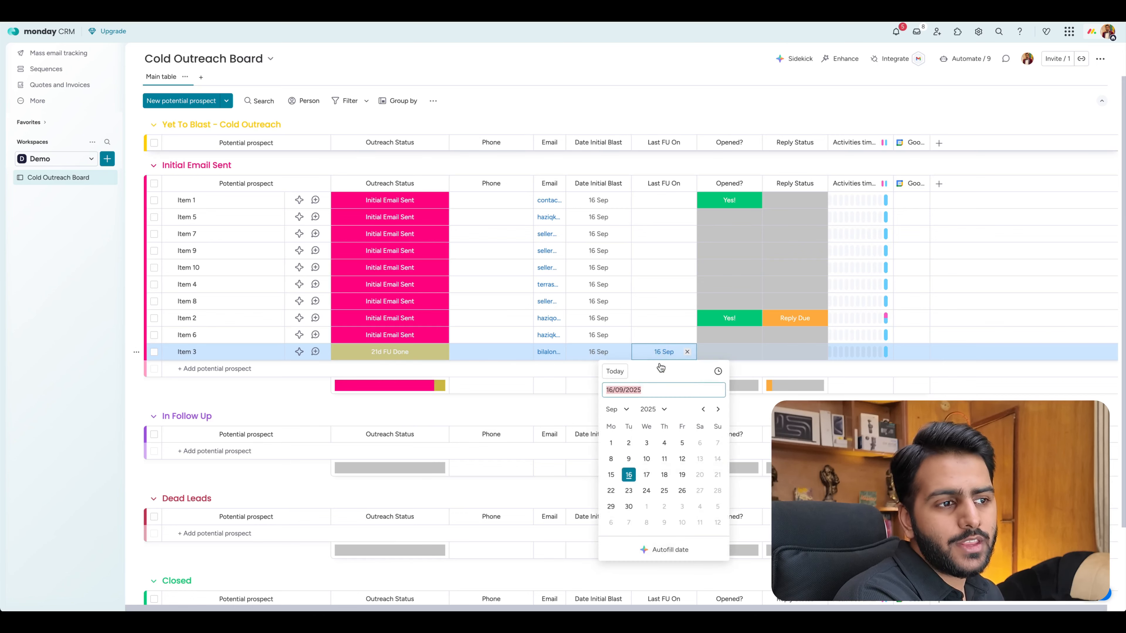
click(968, 59)
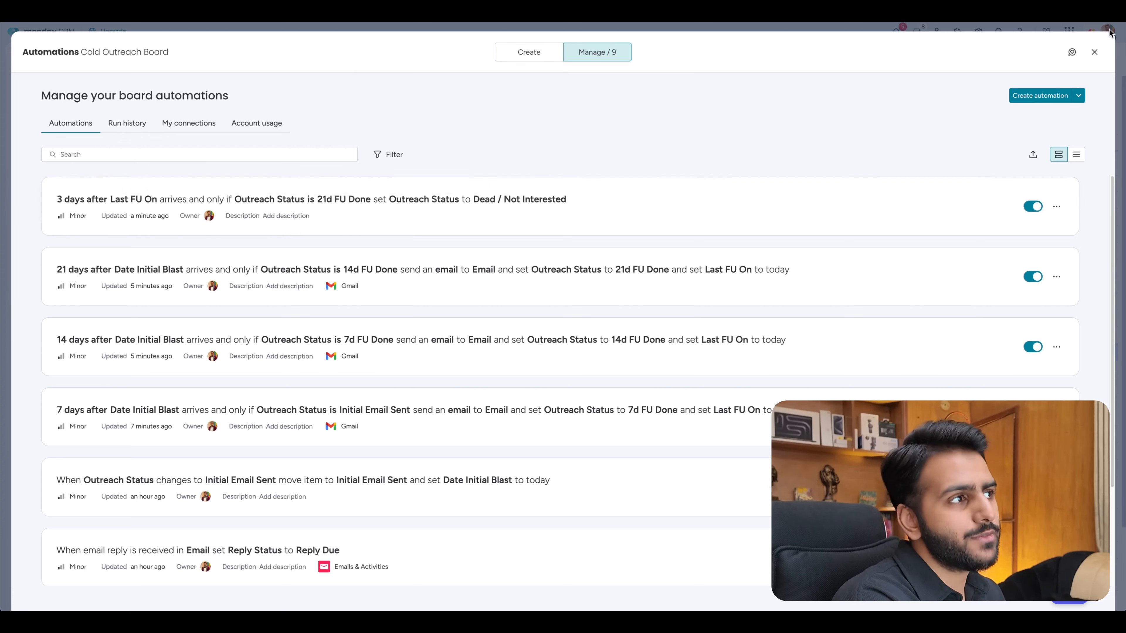
click(1095, 52)
click(662, 352)
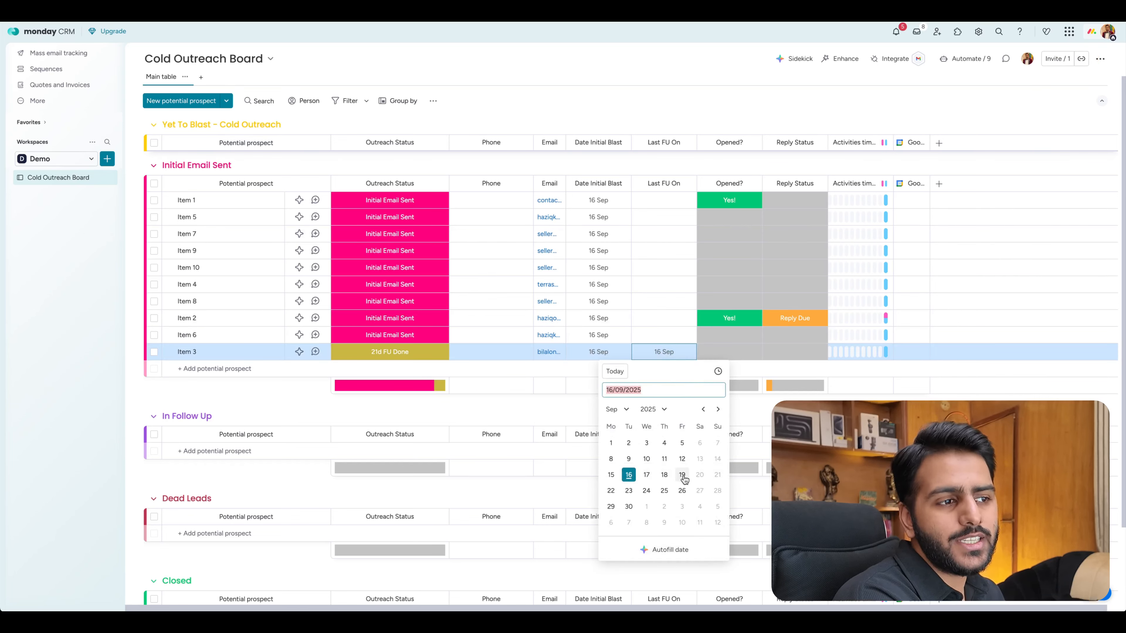
click(431, 408)
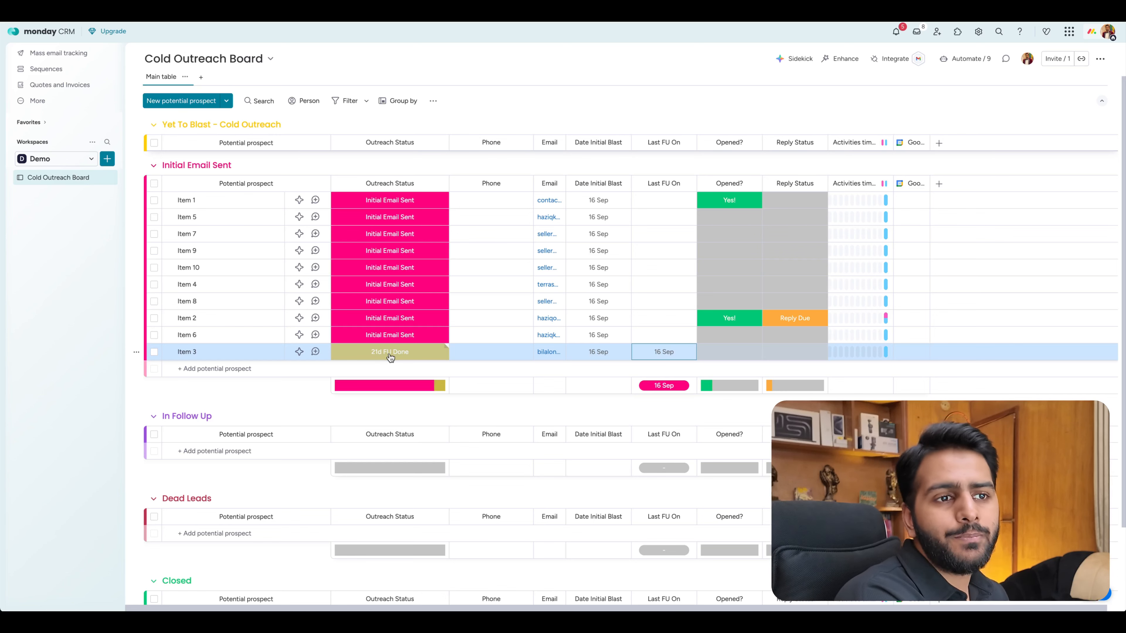
Switch Item 3's Outreach Status to Dead / Not Interested and back to Initial Email Sent.
click(390, 355)
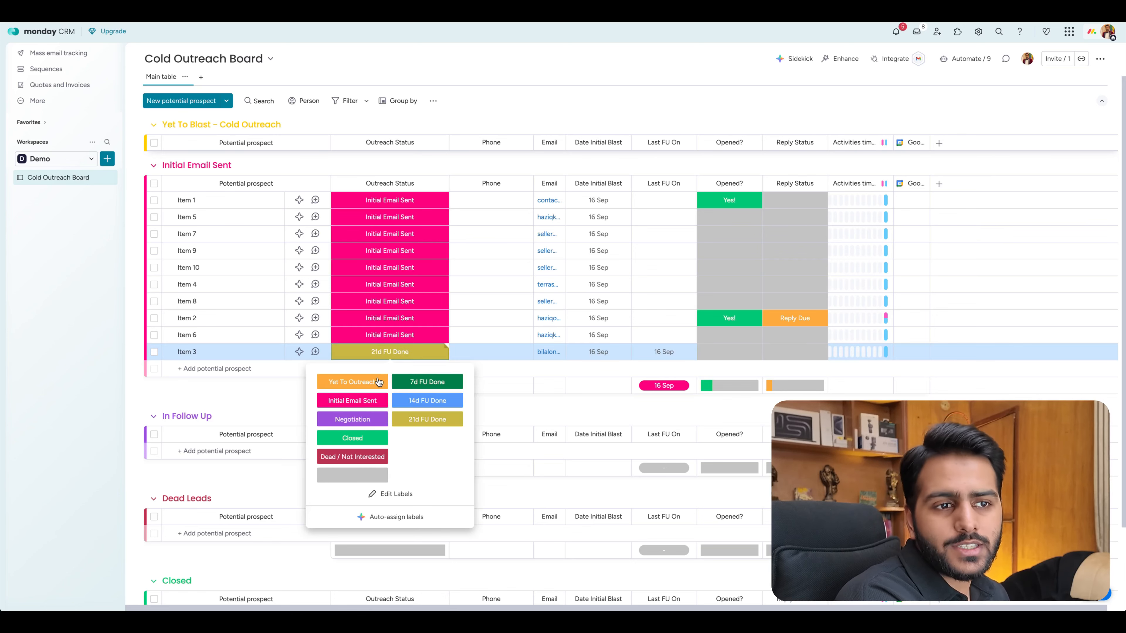
click(352, 457)
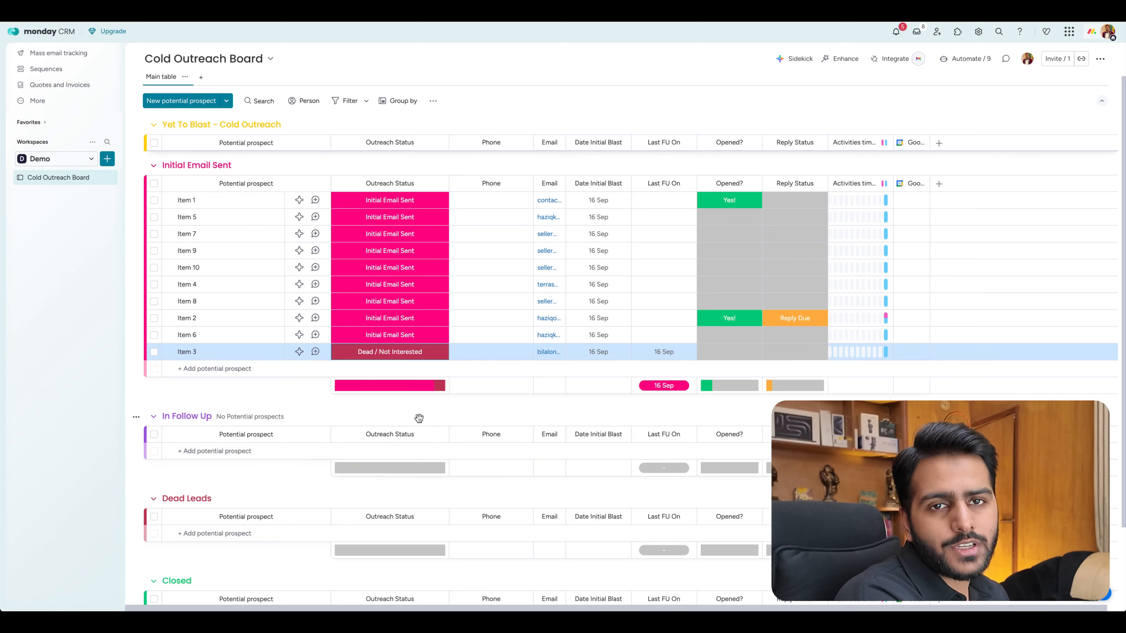
mouse_move(428, 390)
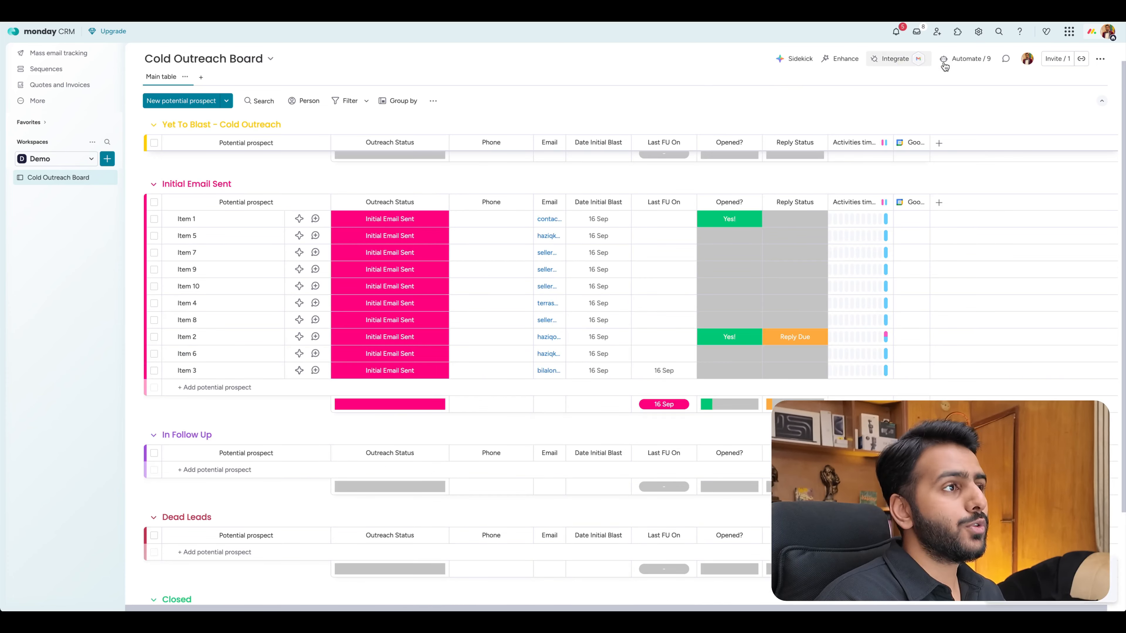
Start a new board automation triggered when Outreach Status changes to 7d FU Done.
click(944, 60)
click(1040, 95)
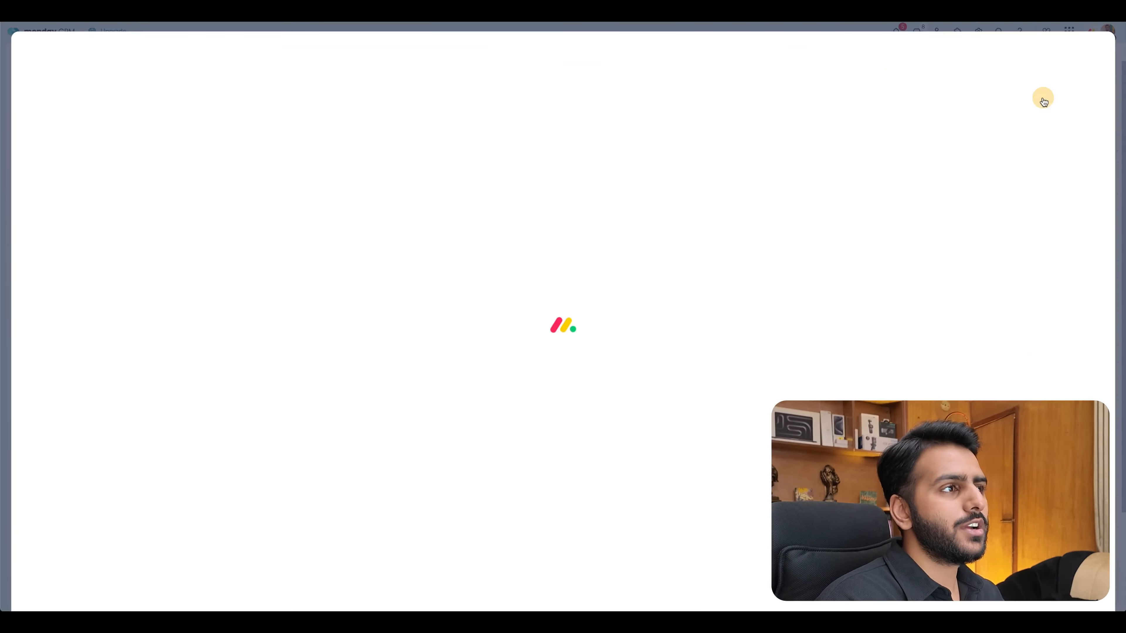
click(307, 119)
click(282, 164)
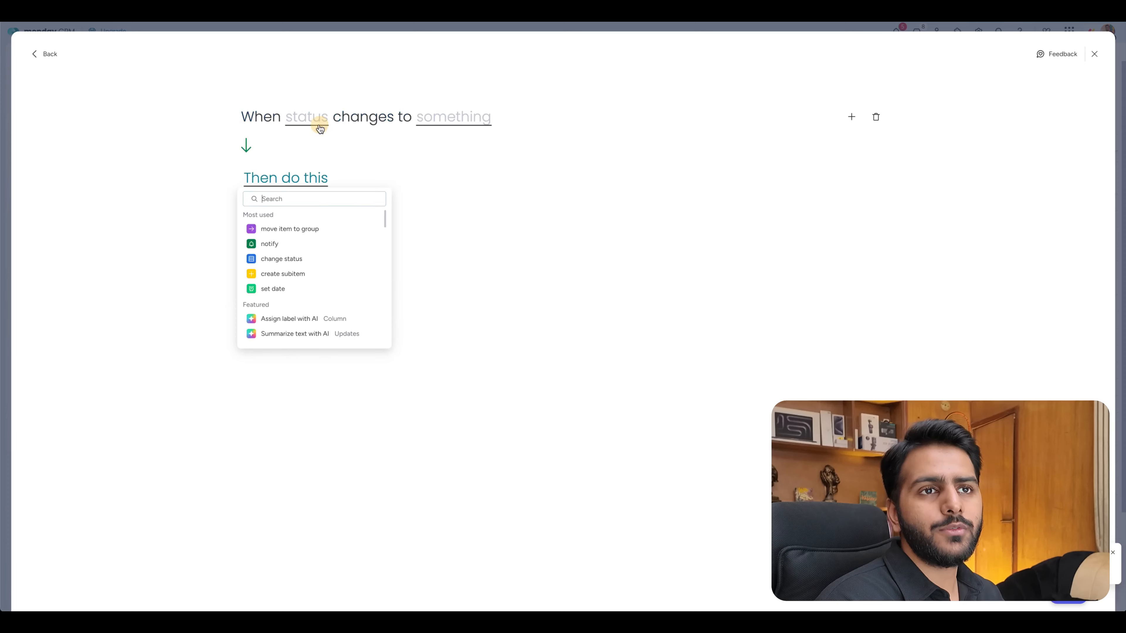
click(316, 120)
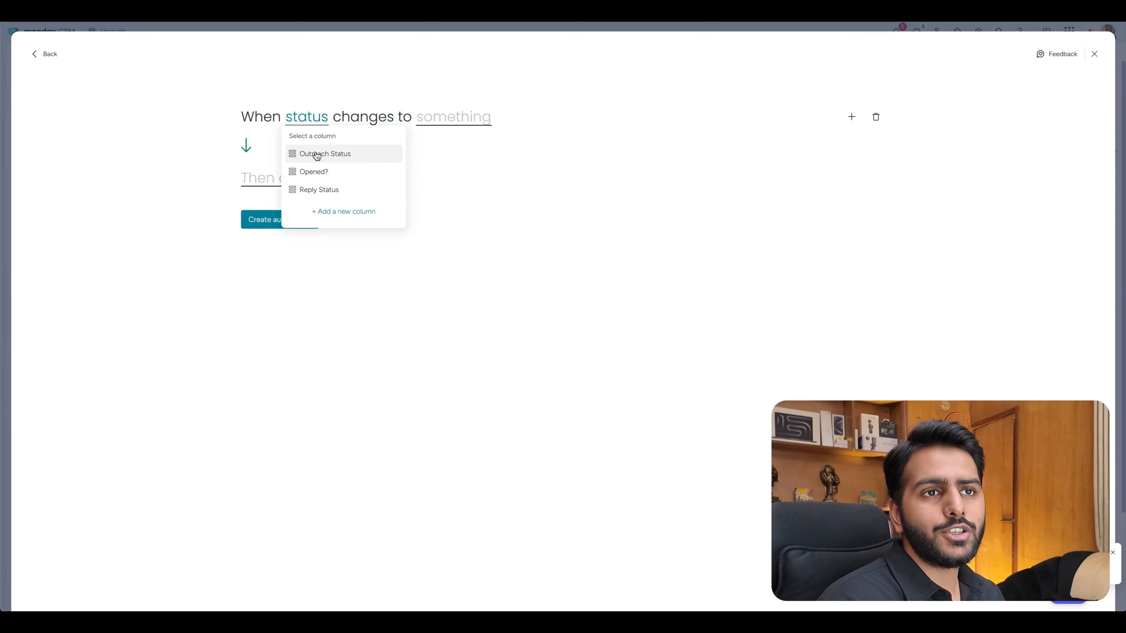
click(320, 158)
click(523, 118)
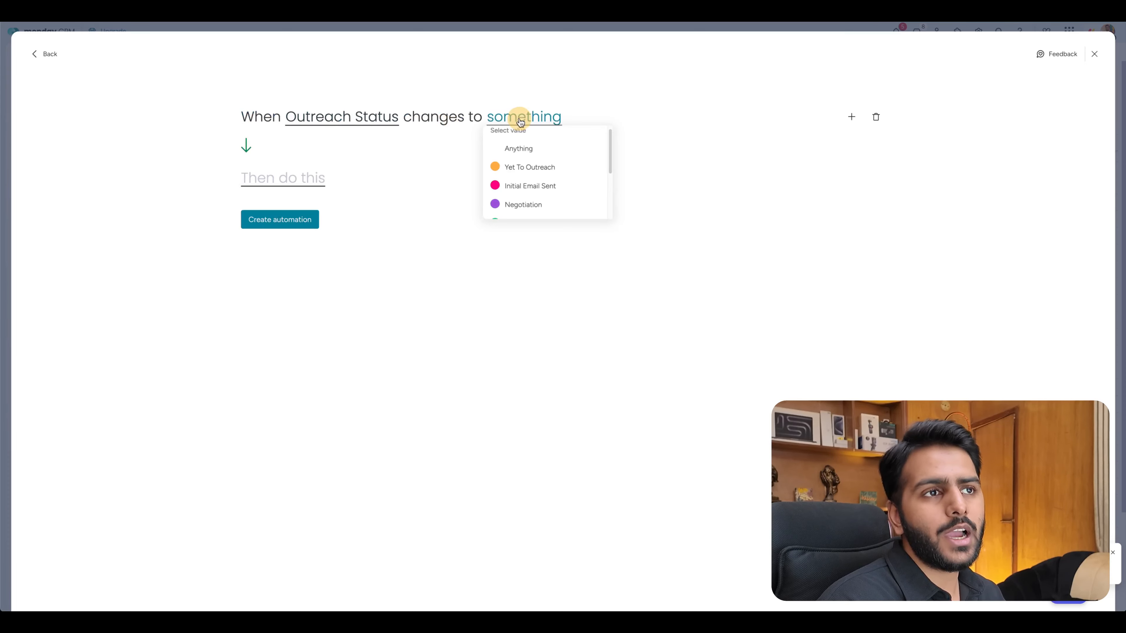
scroll(532, 184, down, 3)
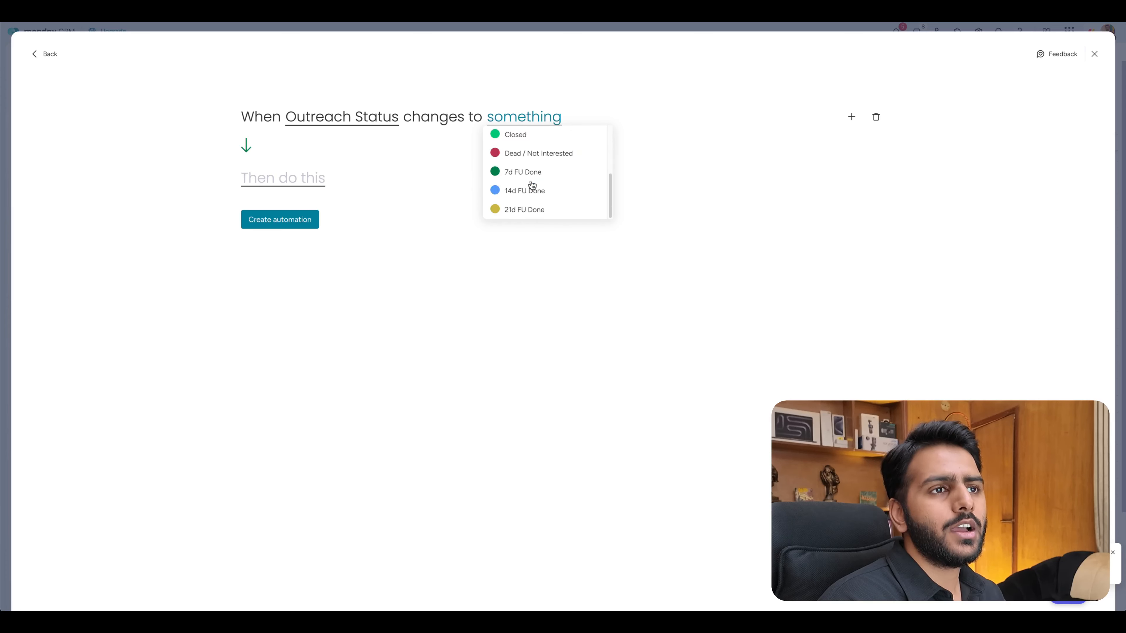
click(535, 177)
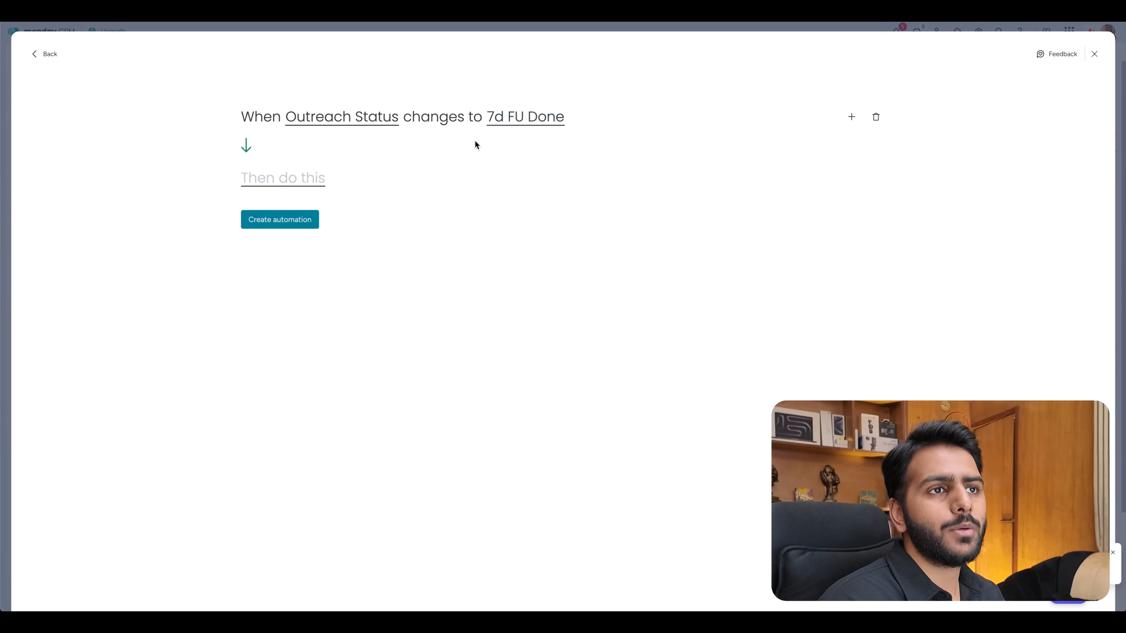
Add an action that moves the item to the In Follow Up group, and create the automation.
click(261, 184)
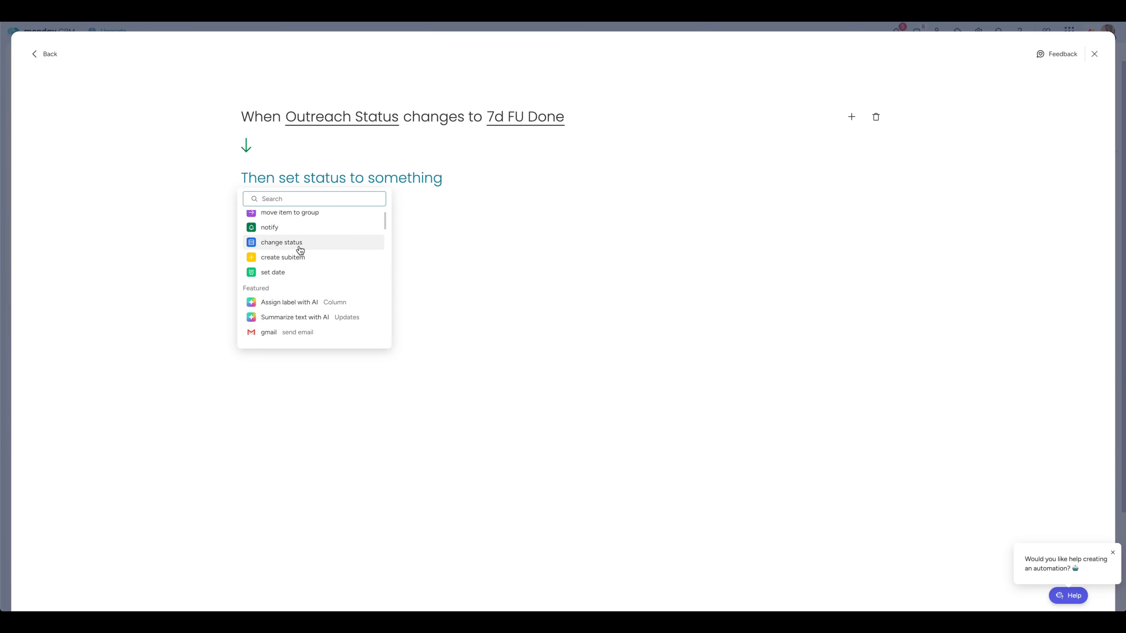
click(297, 224)
click(390, 187)
scroll(445, 265, down, 3)
click(423, 259)
click(297, 225)
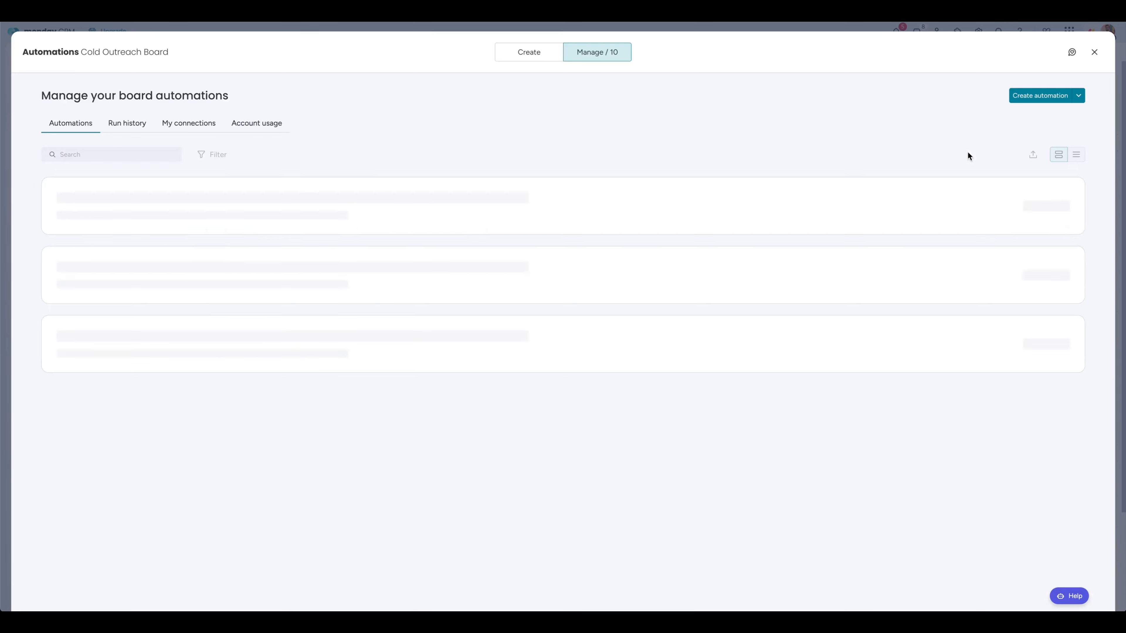
Duplicate the 7d FU Done automation, switch its trigger status to 14d FU Done and create it.
click(1058, 207)
click(975, 252)
click(511, 124)
click(511, 123)
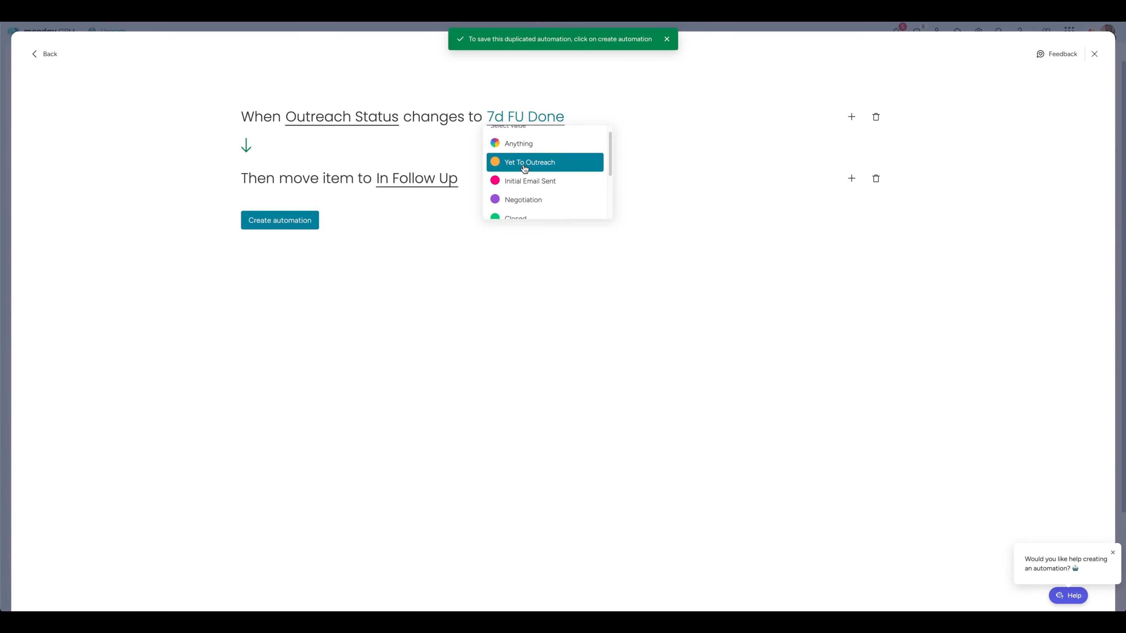
scroll(528, 186, down, 2)
click(540, 202)
click(287, 215)
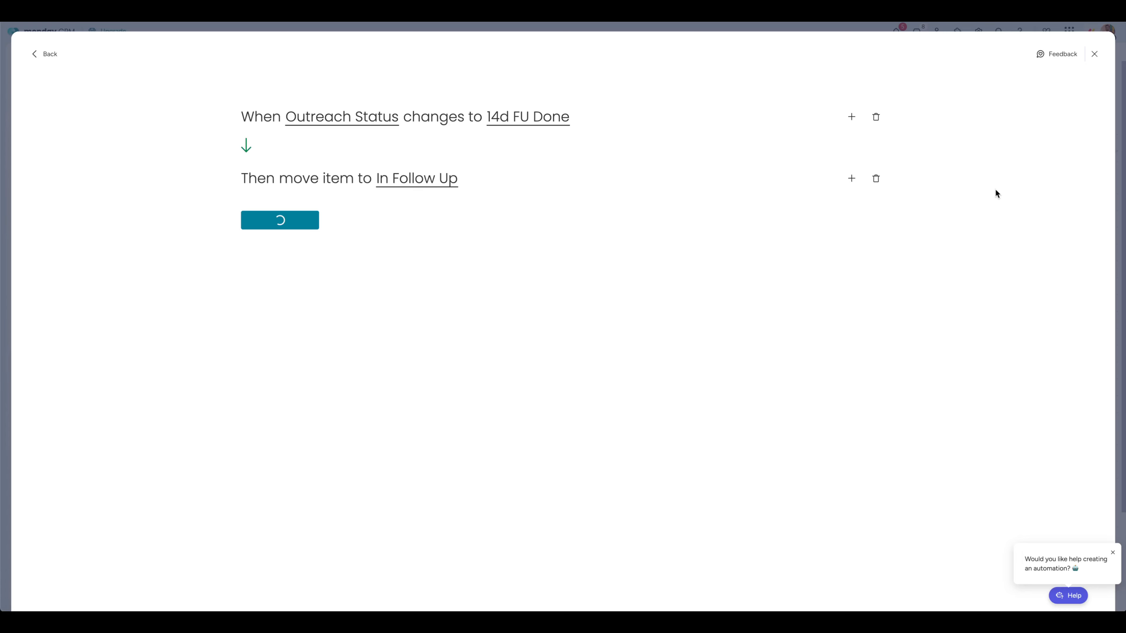
Duplicate the 14d FU Done automation with 21d FU Done as trigger status, create it and return to the board.
click(1057, 207)
click(975, 258)
click(516, 125)
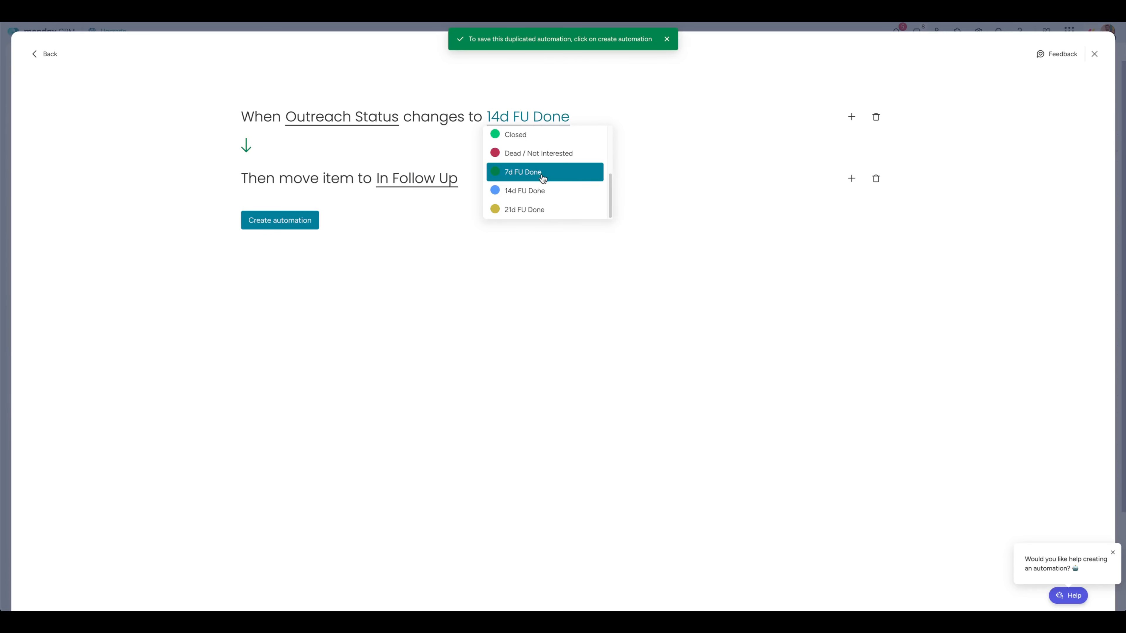
click(543, 209)
click(281, 219)
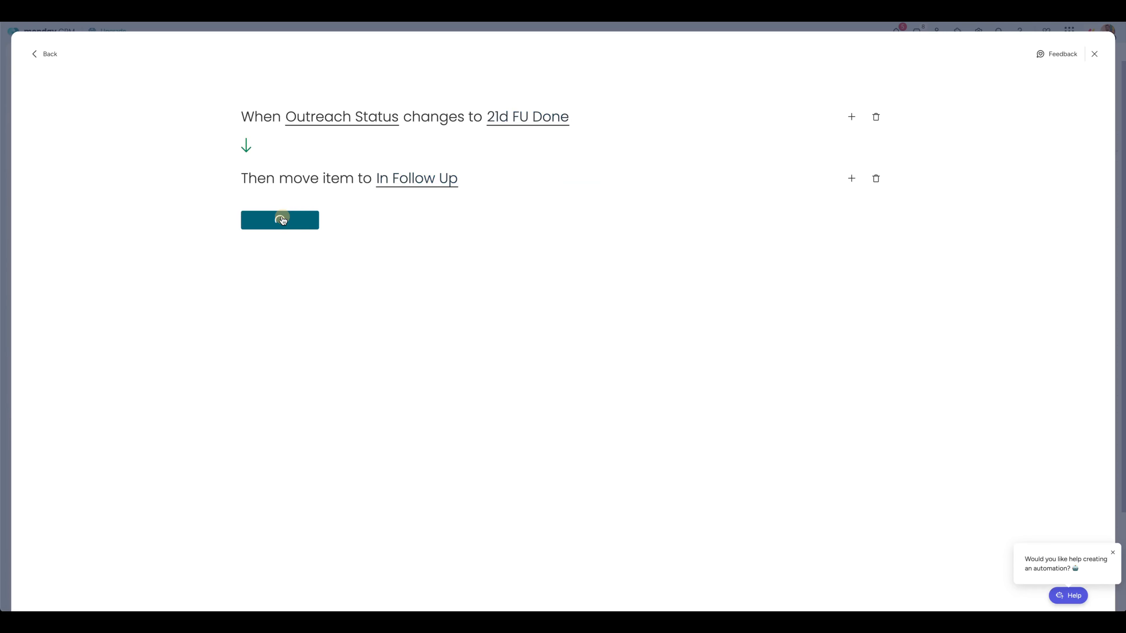
click(1095, 52)
Set the Outreach Status of Item 9 to 7d FU Done, Item 7 to 14d FU Done and Item 5 to 21d FU Done.
click(389, 270)
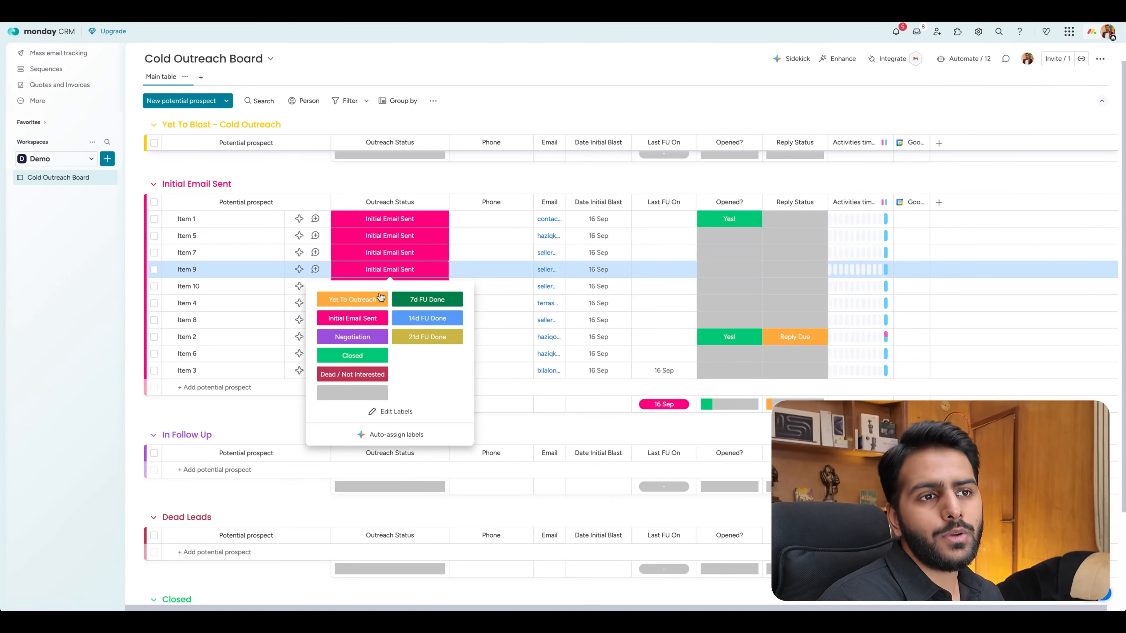
click(436, 306)
click(402, 253)
click(421, 302)
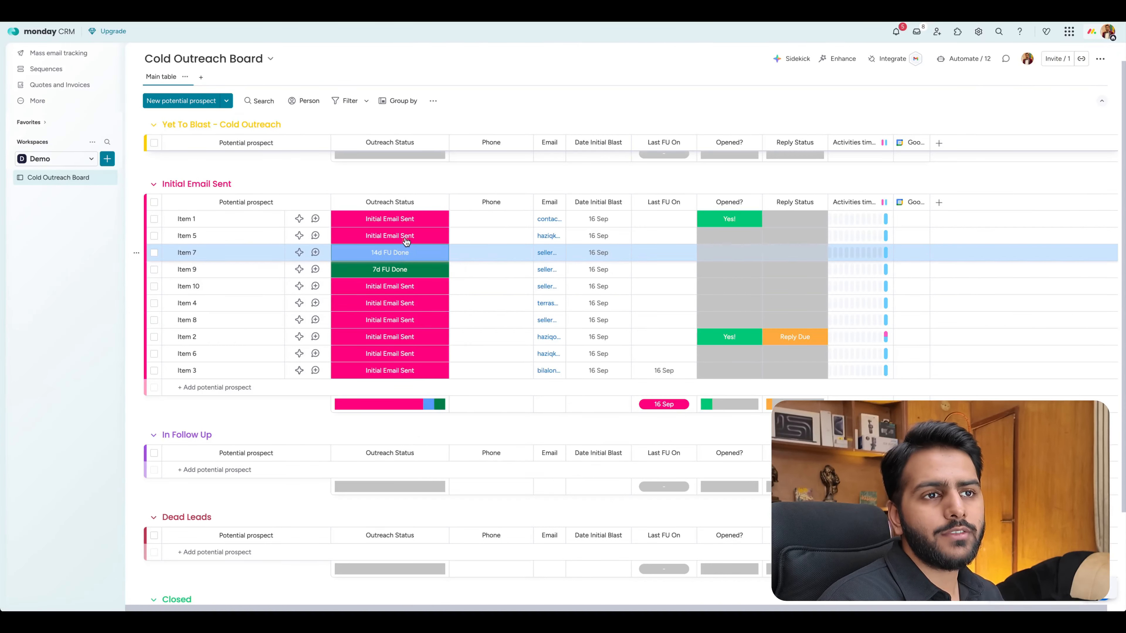
click(406, 238)
click(427, 303)
Set the Outreach Status of Item 8 to 7d FU Done and of Item 4 to 14d FU Done.
click(412, 302)
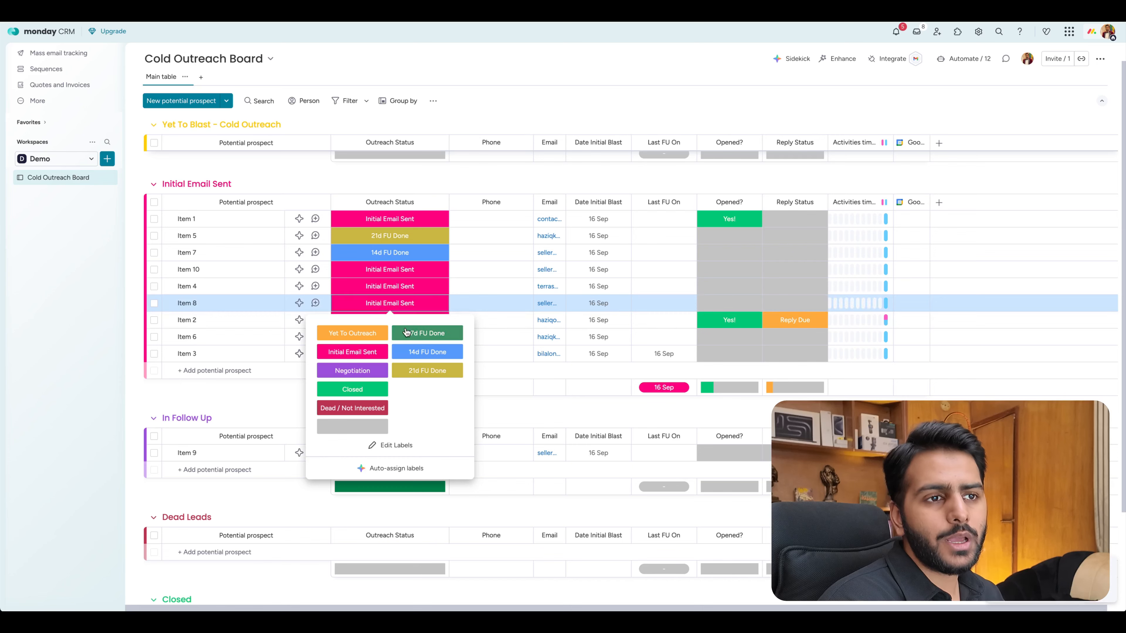
click(426, 332)
click(403, 286)
click(424, 333)
Review the In Follow Up group and the Reply Status options of Item 9.
scroll(259, 301, down, 3)
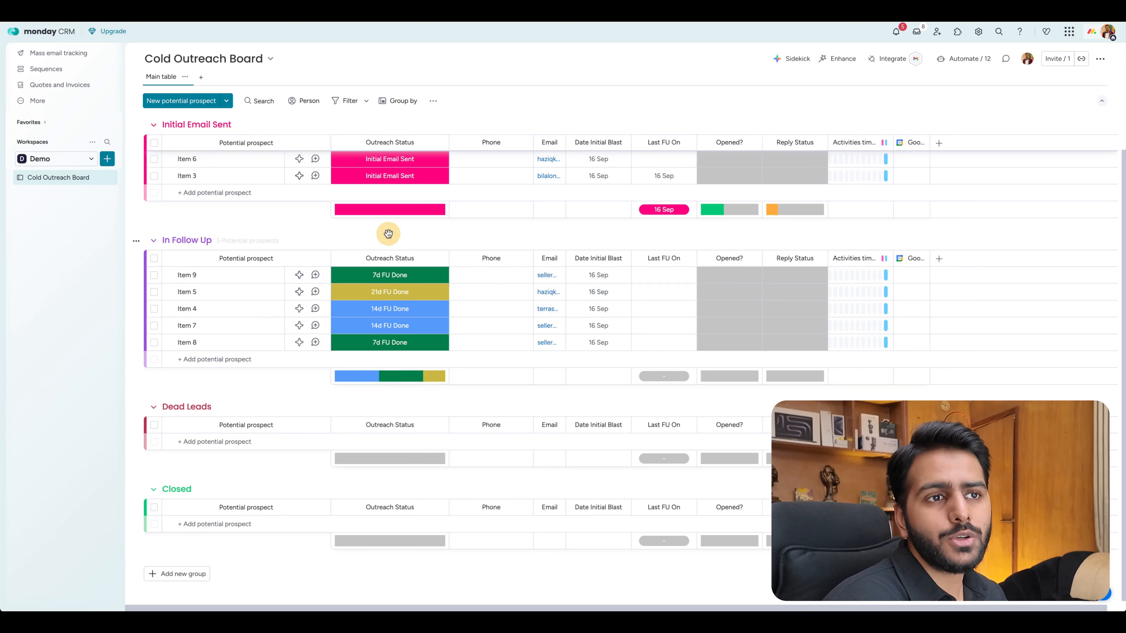
click(800, 276)
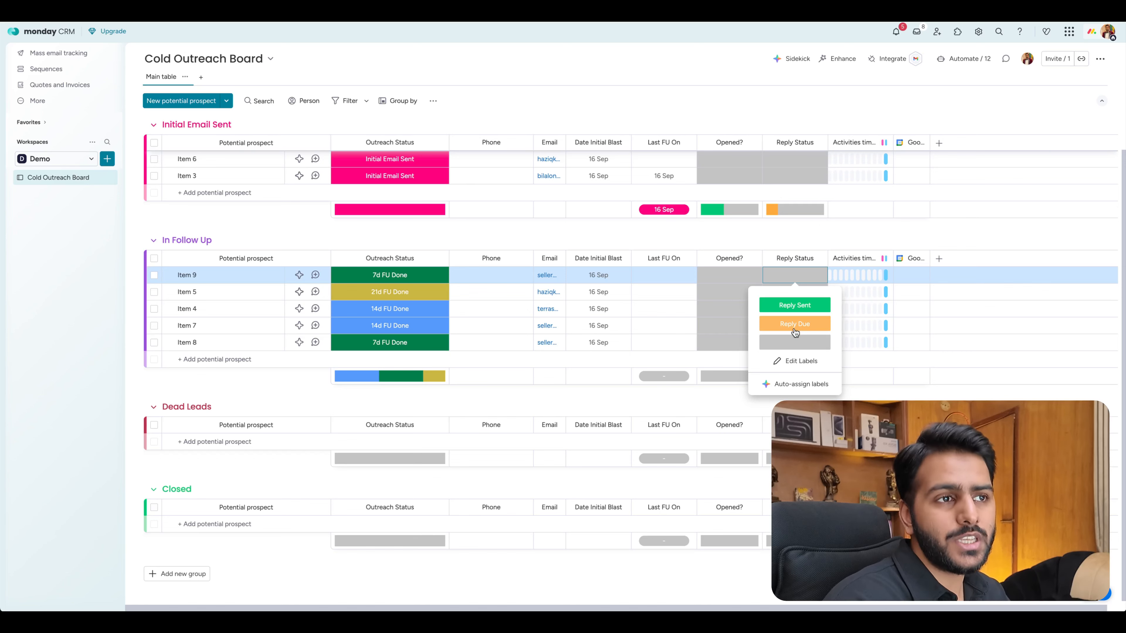
click(409, 237)
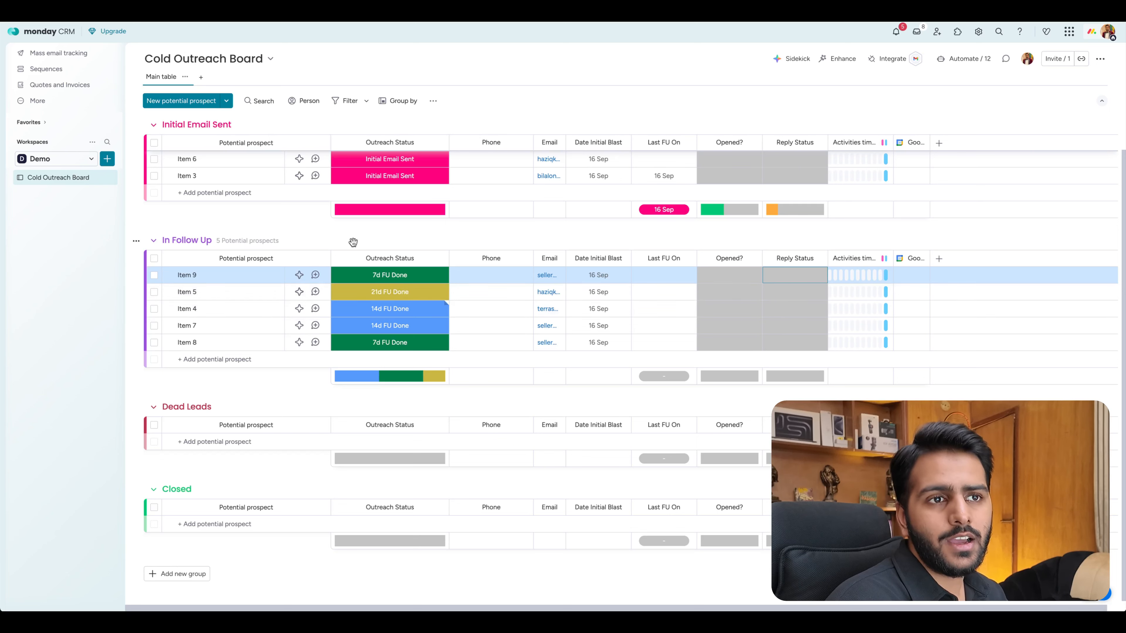
Add a second Table view to the board and open its advanced filters.
click(201, 77)
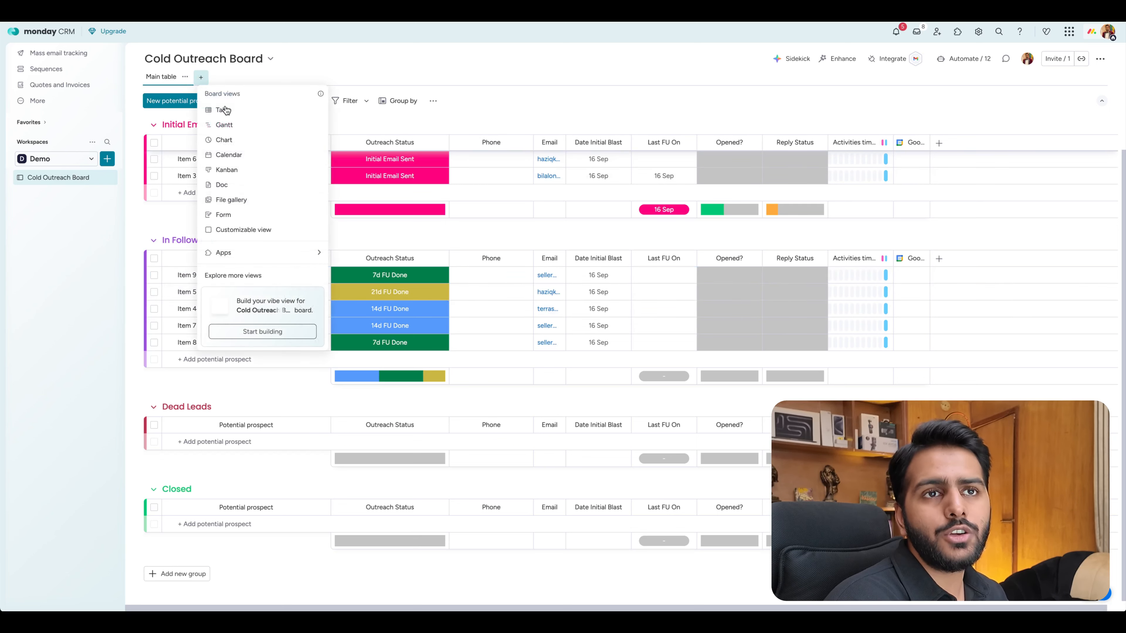
click(238, 117)
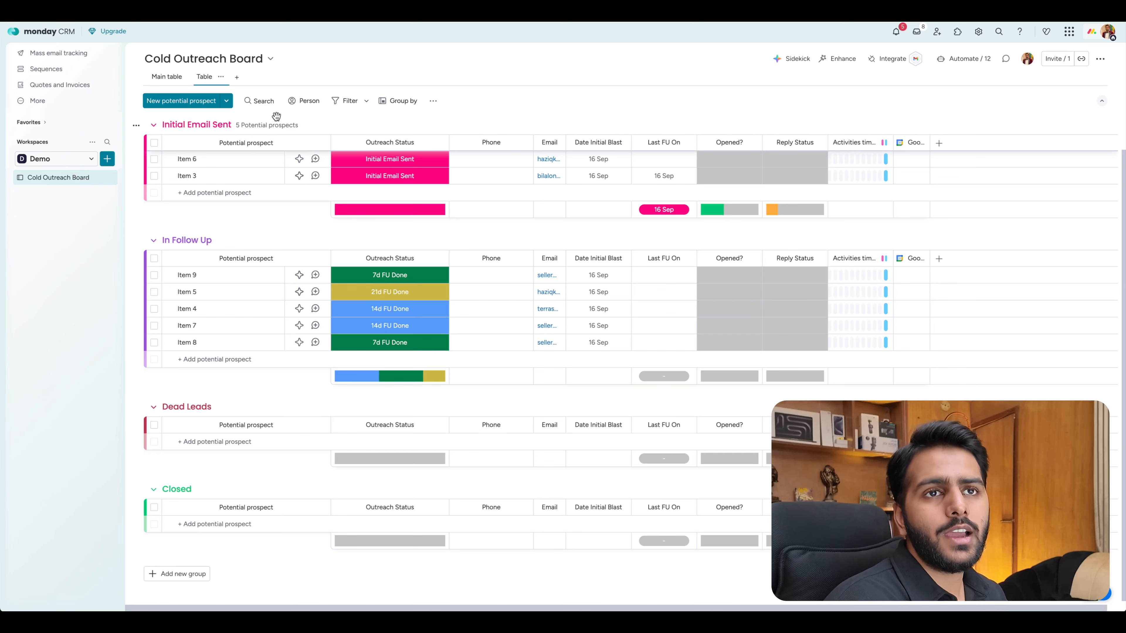
click(338, 103)
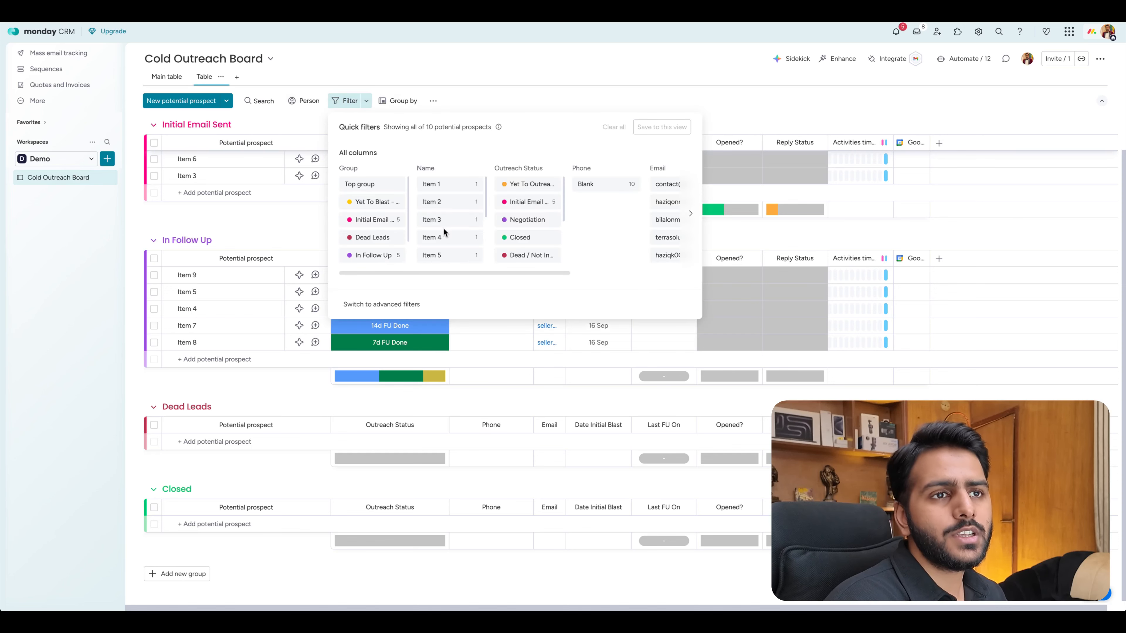
click(381, 304)
Filter the new view to Outreach Status is 7d FU Done, 14d FU Done or 21d FU Done.
click(416, 177)
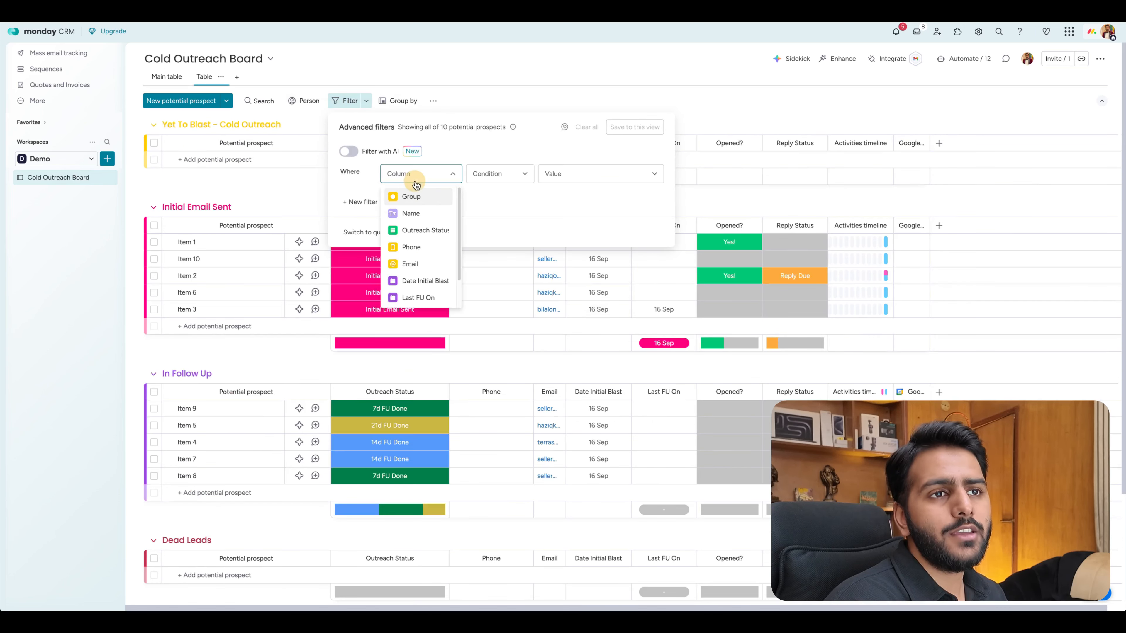
click(426, 230)
click(586, 176)
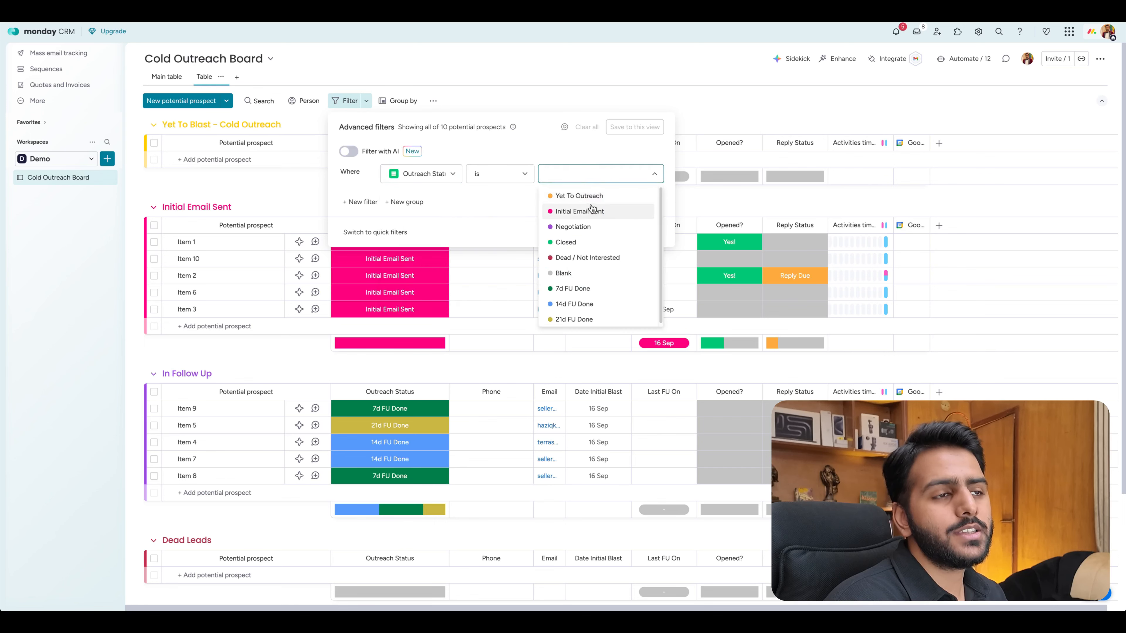
click(591, 288)
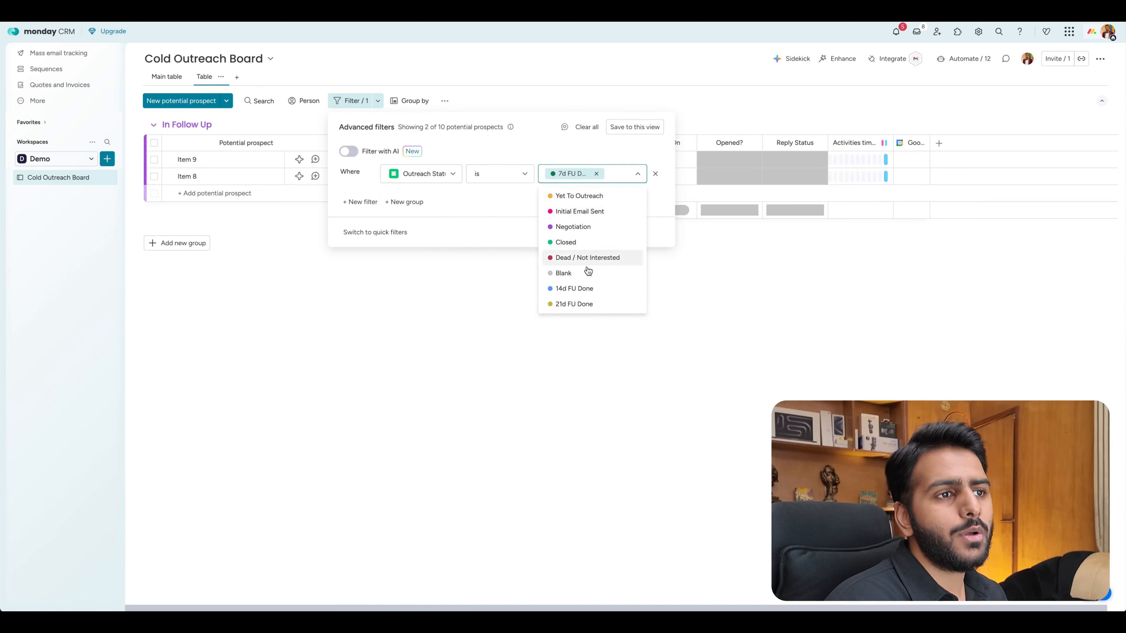
click(582, 289)
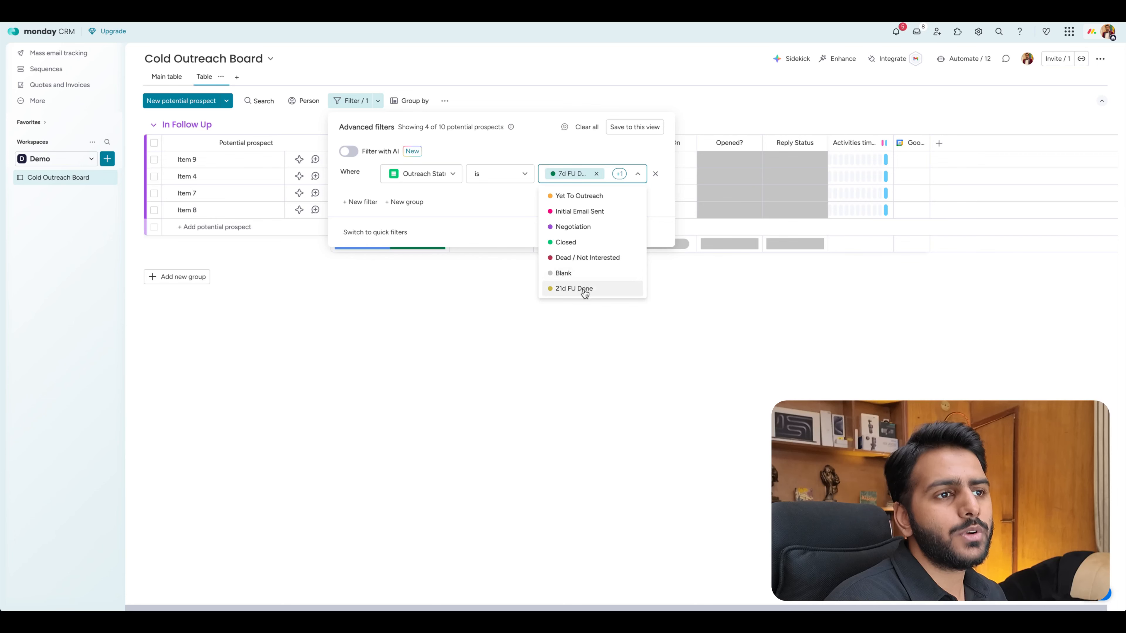
click(578, 288)
click(489, 201)
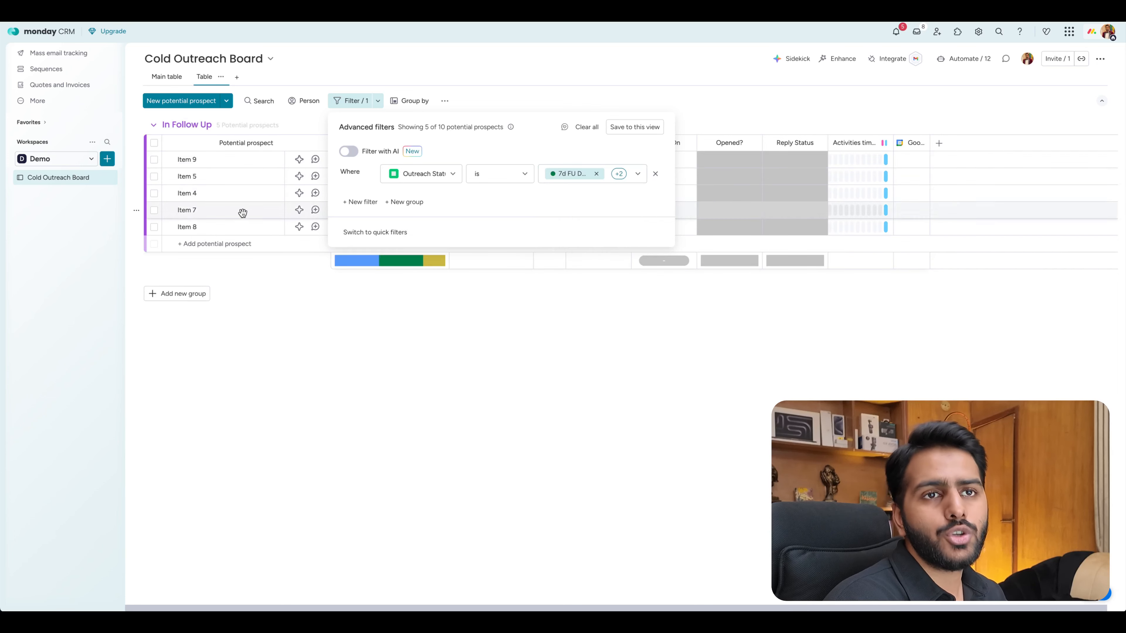
Change the view's filter condition to Group is In Follow Up.
click(348, 202)
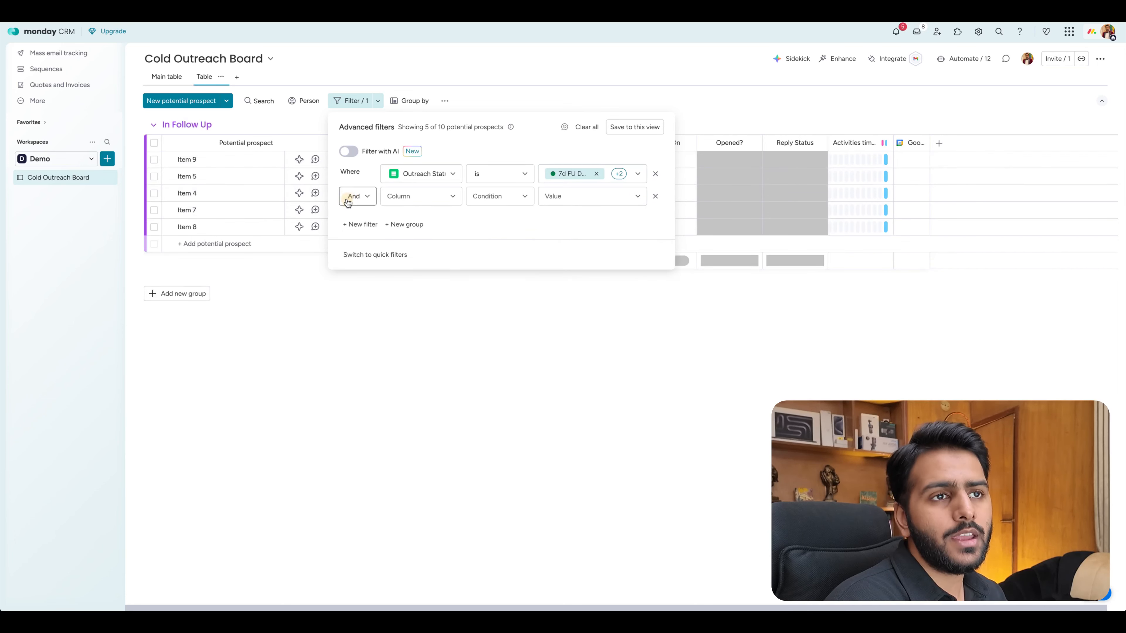
click(421, 174)
click(412, 196)
click(585, 175)
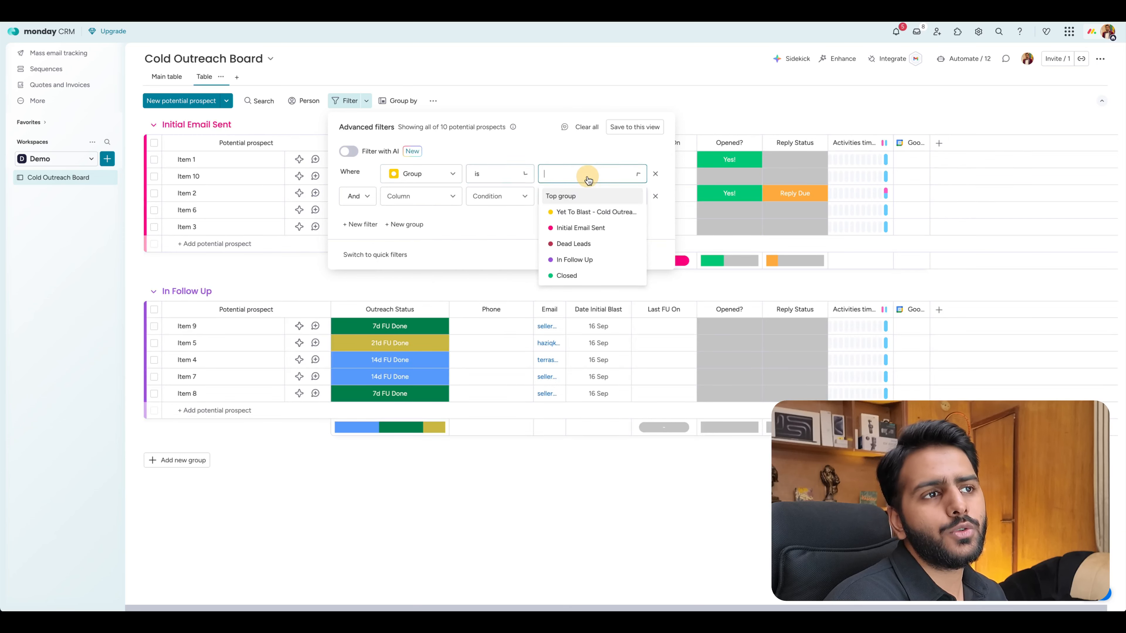
click(574, 260)
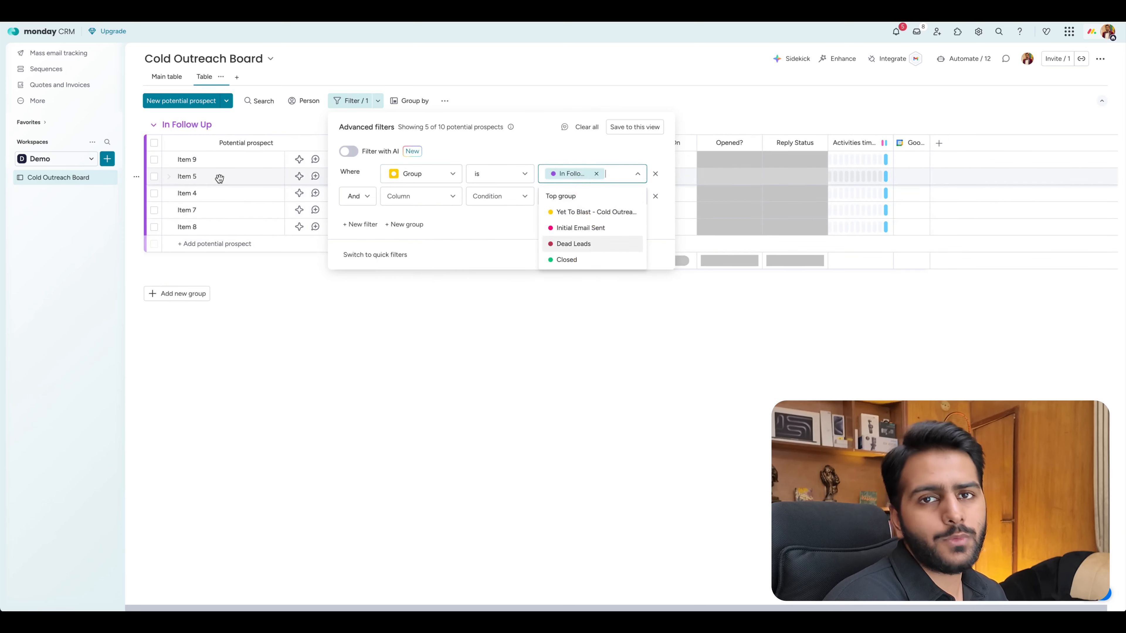
click(555, 151)
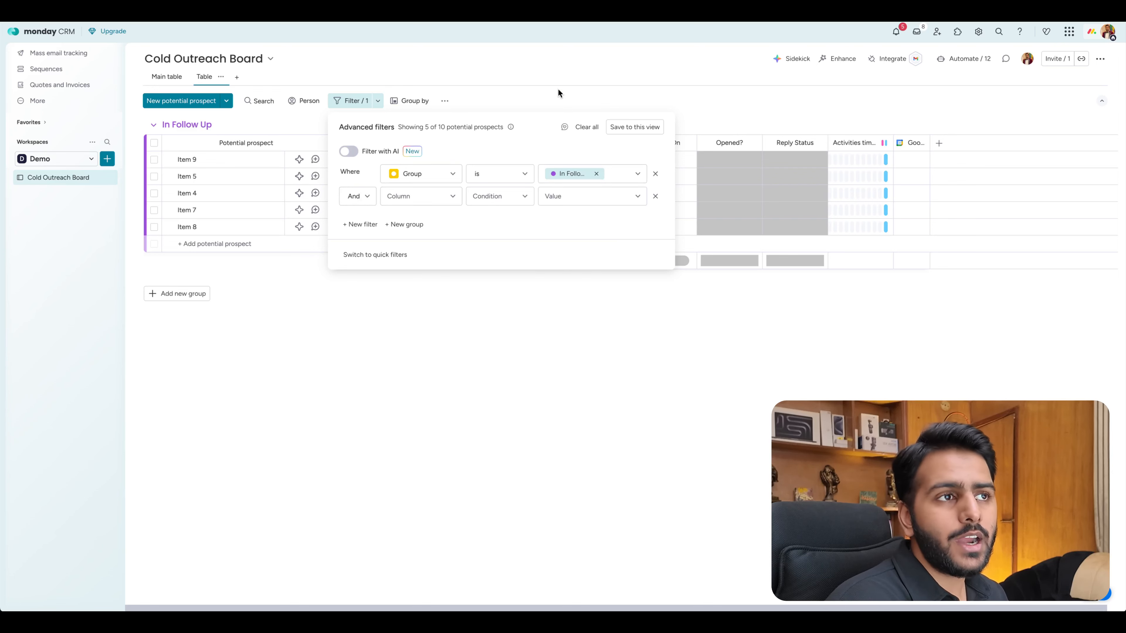
Close the filter settings and check the Reply Status options of Item 5 in the filtered view.
click(599, 94)
click(792, 181)
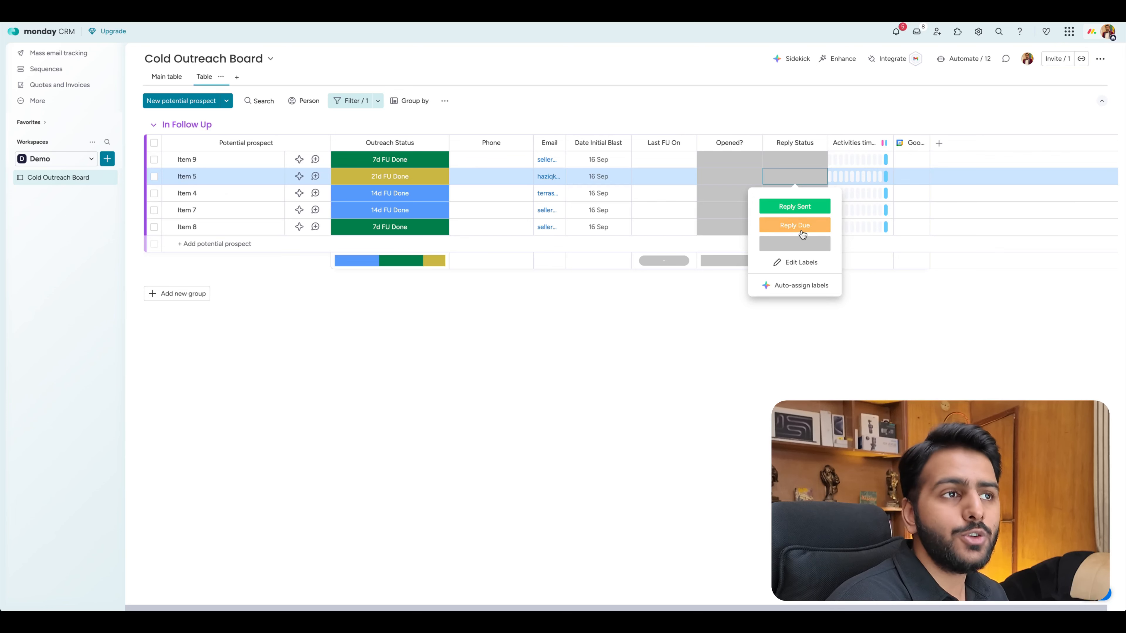
click(652, 103)
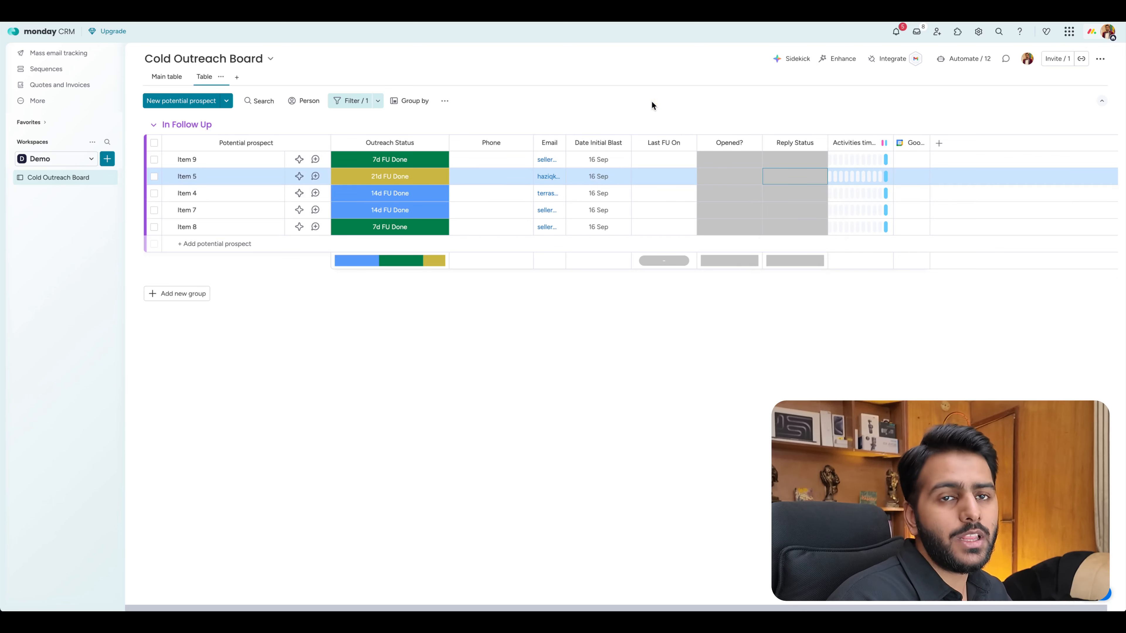
Add a second filter condition, Reply Status is Reply Due, alongside the In Follow Up group condition and save it to the view.
click(357, 104)
click(376, 302)
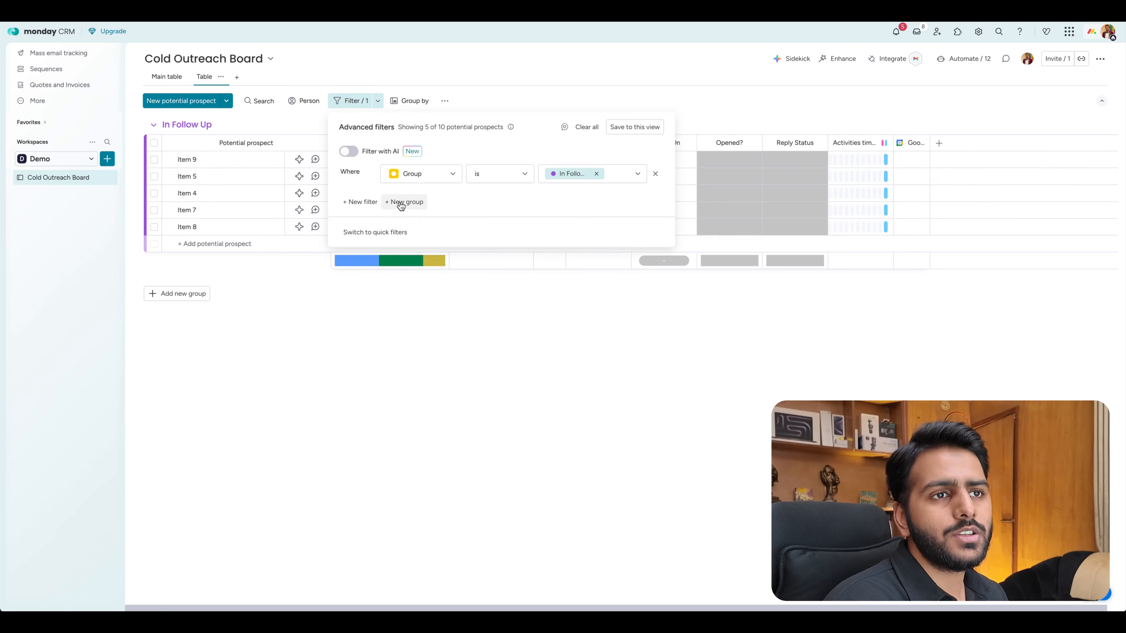
click(401, 202)
click(456, 198)
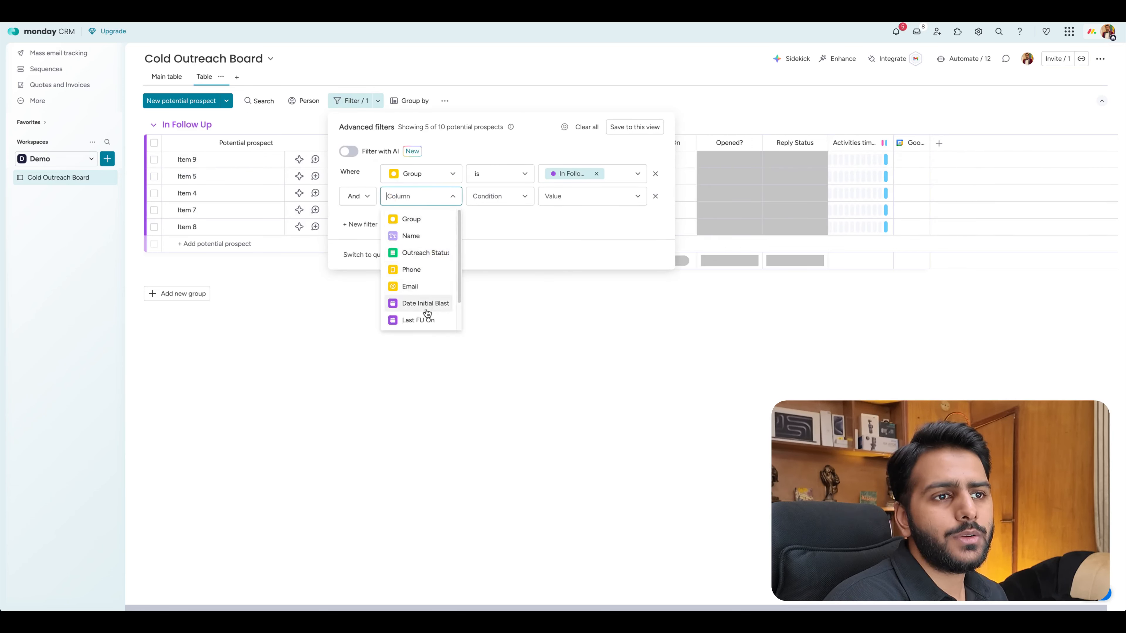
scroll(423, 284, down, 2)
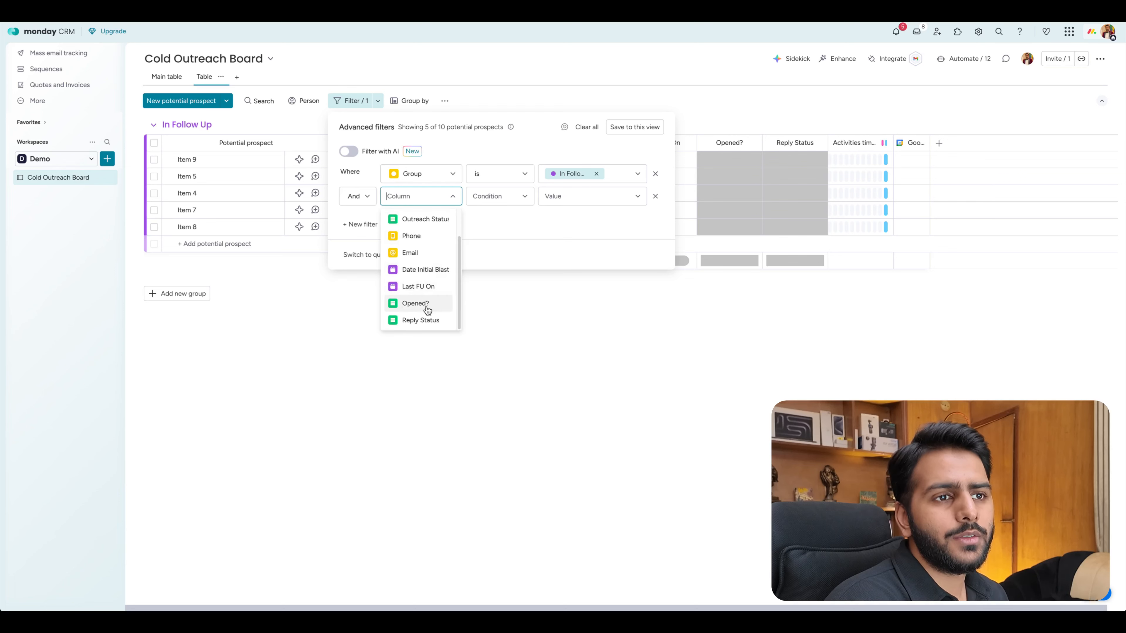
click(421, 321)
click(584, 199)
click(586, 235)
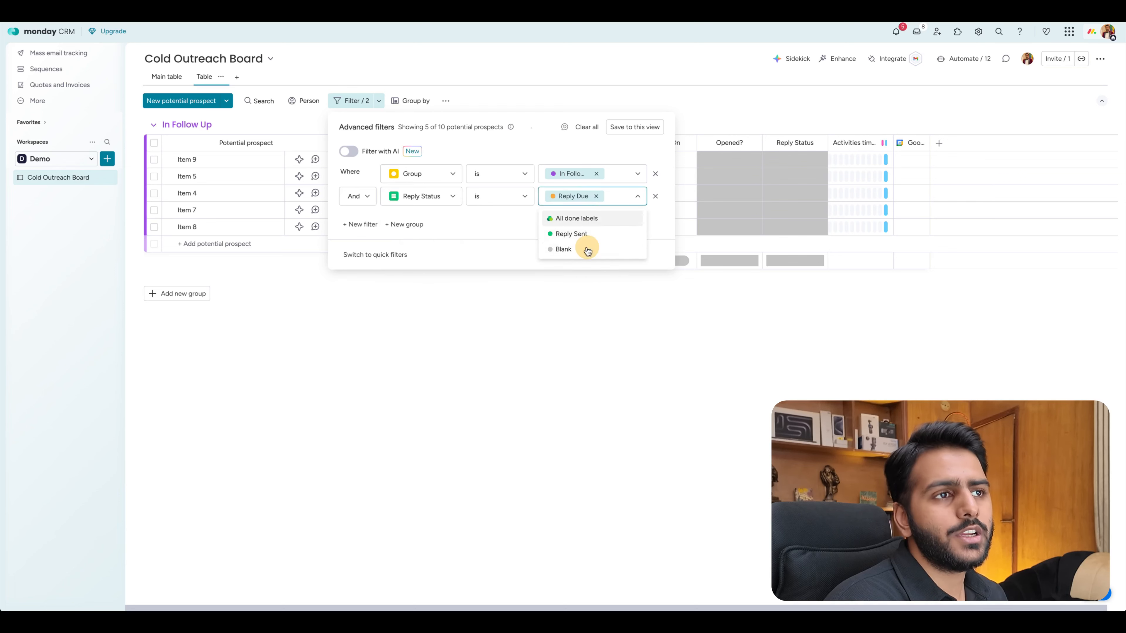
click(639, 128)
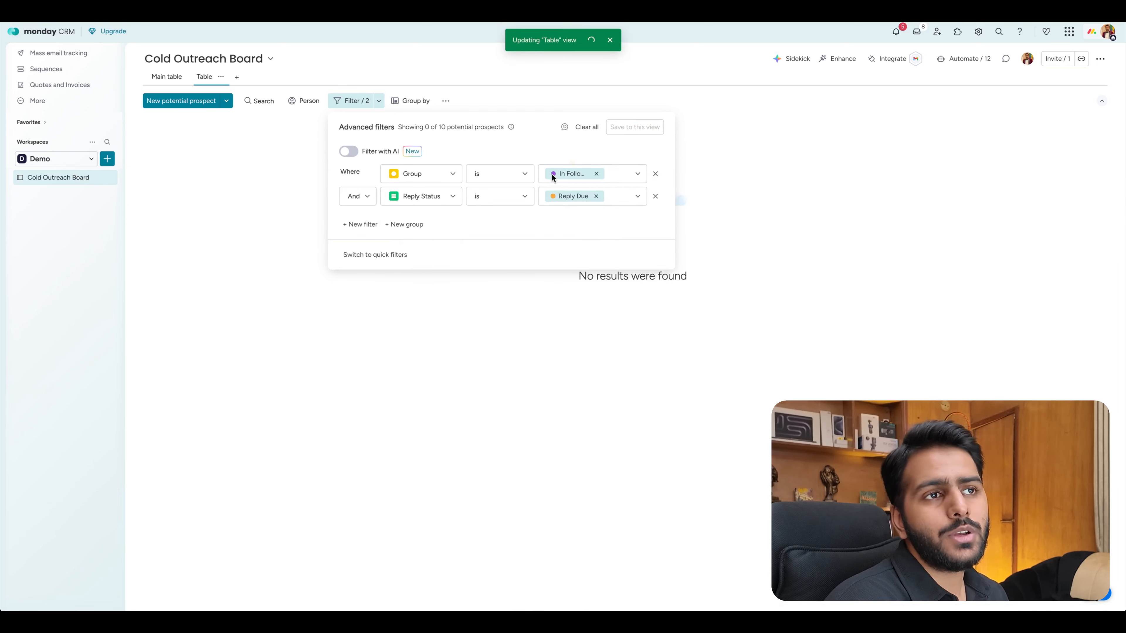
click(389, 65)
Rename the filtered Table view as "In FU - Urgent!!".
click(221, 77)
click(250, 122)
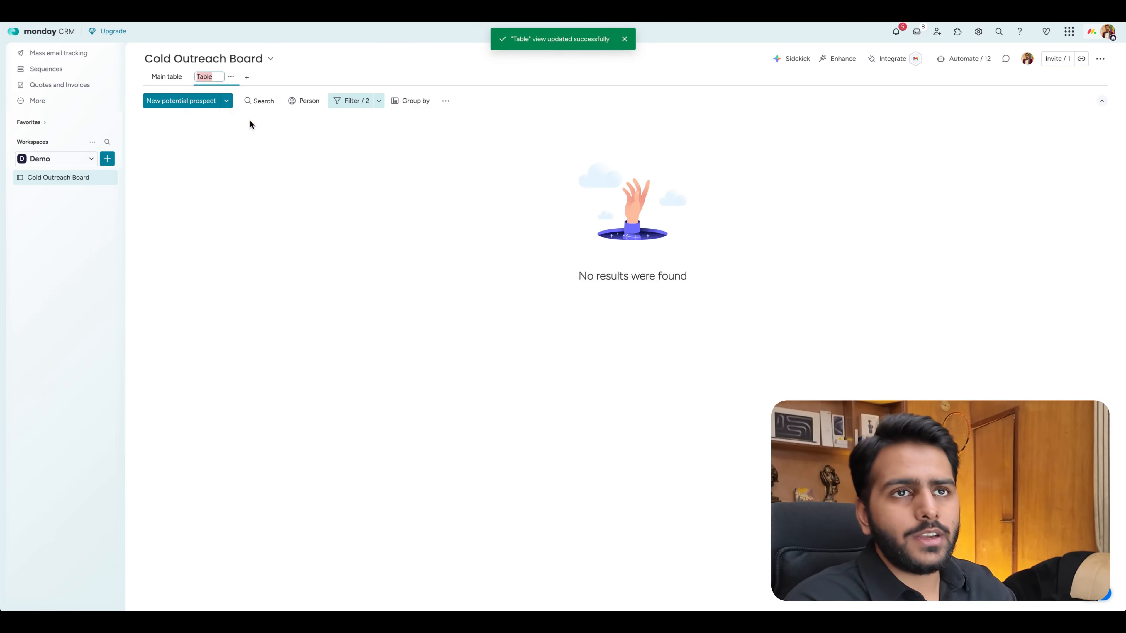
key(Caps_Lock)
text(In)
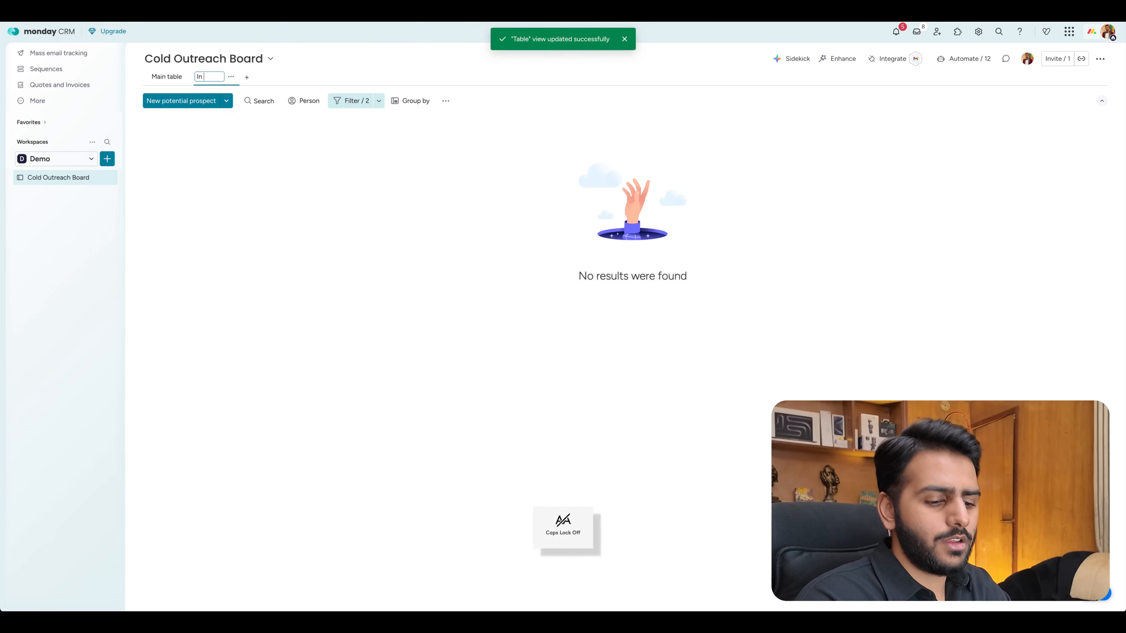
key(Caps_Lock)
text(FU - U)
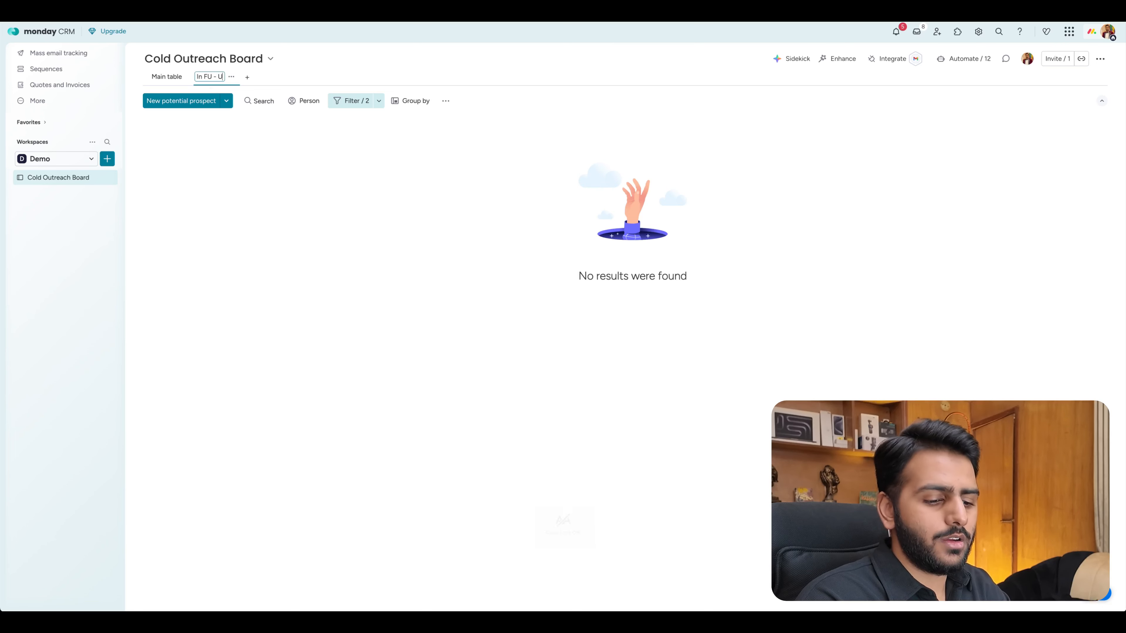
key(Caps_Lock)
text(Urgent!!)
key(Return)
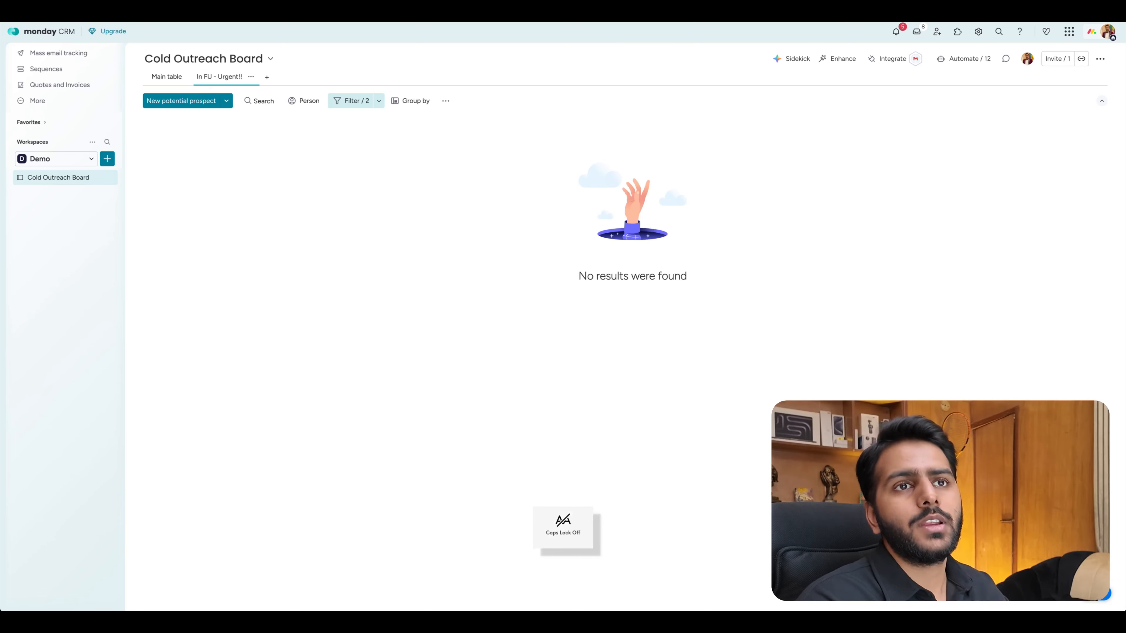